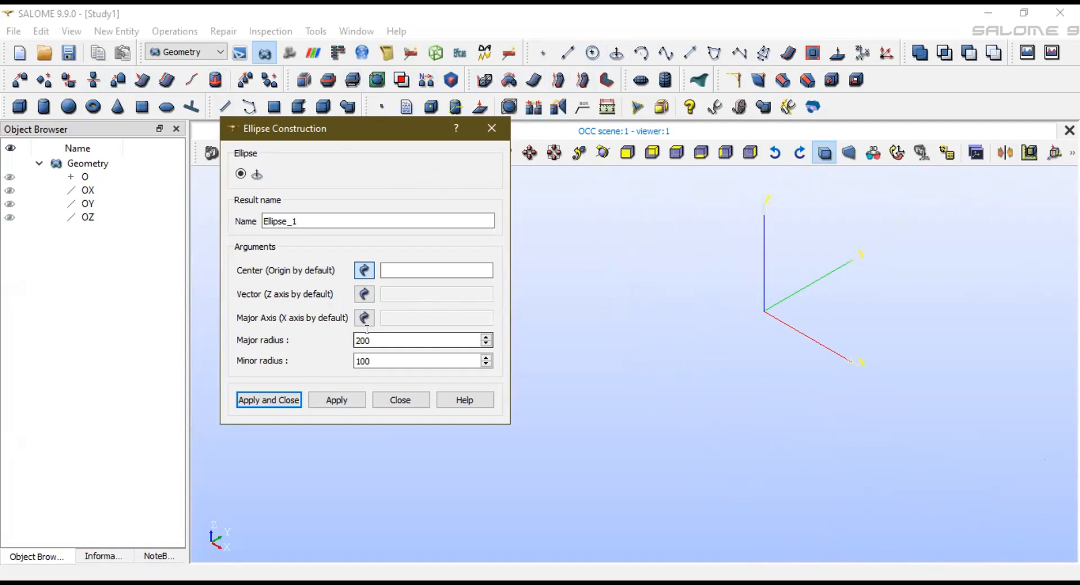
Create an ellipse centred on the origin with major radius 0.5 and minor radius 0.1, using the default axes
{"action": "double_click", "coordinate": [375, 340]}
{"action": "type", "text": "0.5"}
{"action": "key", "text": "Tab"}
{"action": "type", "text": "0.1"}
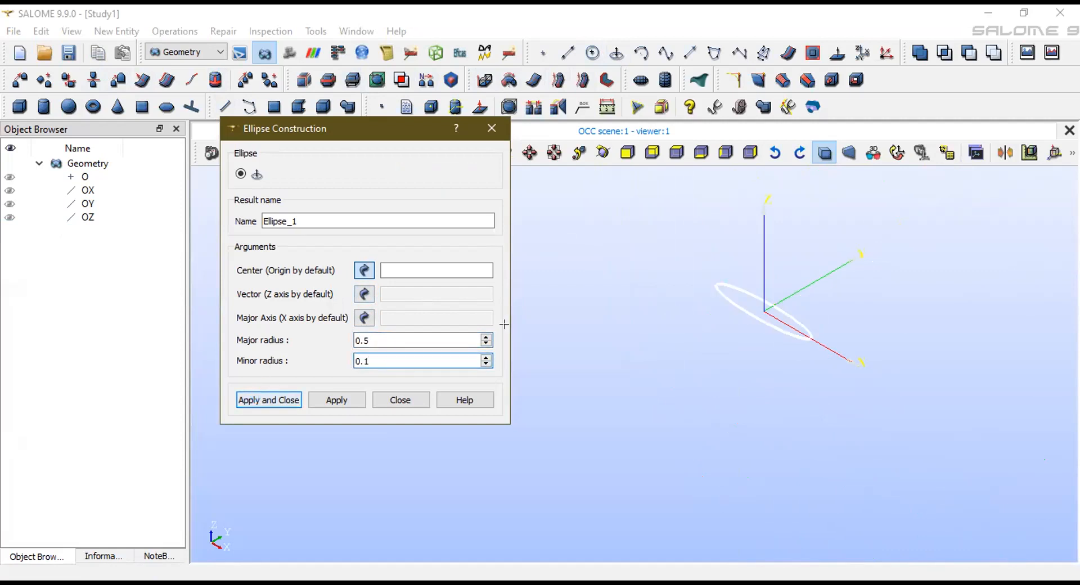
{"action": "key", "text": "Return"}
{"action": "scroll", "coordinate": [754, 303], "scroll_direction": "up", "scroll_amount": 5}
{"action": "scroll", "coordinate": [896, 253], "scroll_direction": "down", "scroll_amount": 3}
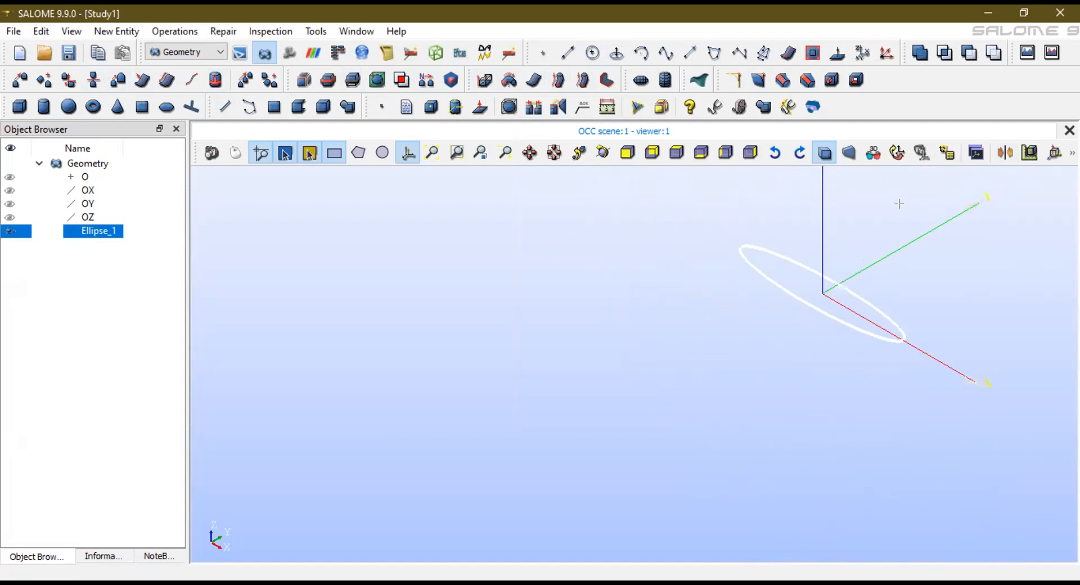
{"action": "left_click", "coordinate": [554, 153]}
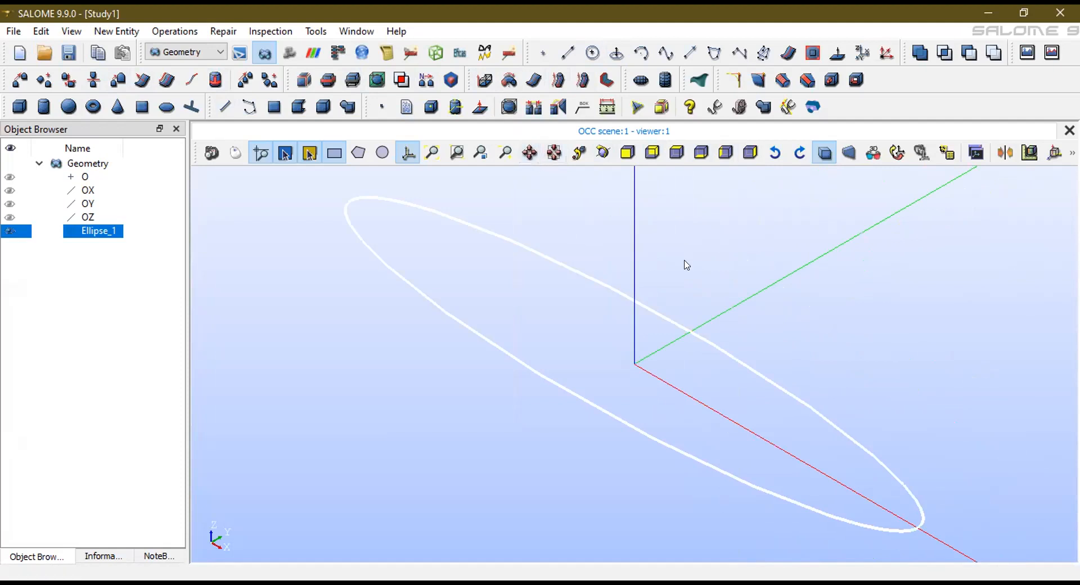
{"action": "left_click", "coordinate": [726, 316]}
{"action": "scroll", "coordinate": [728, 318], "scroll_direction": "down", "scroll_amount": 3}
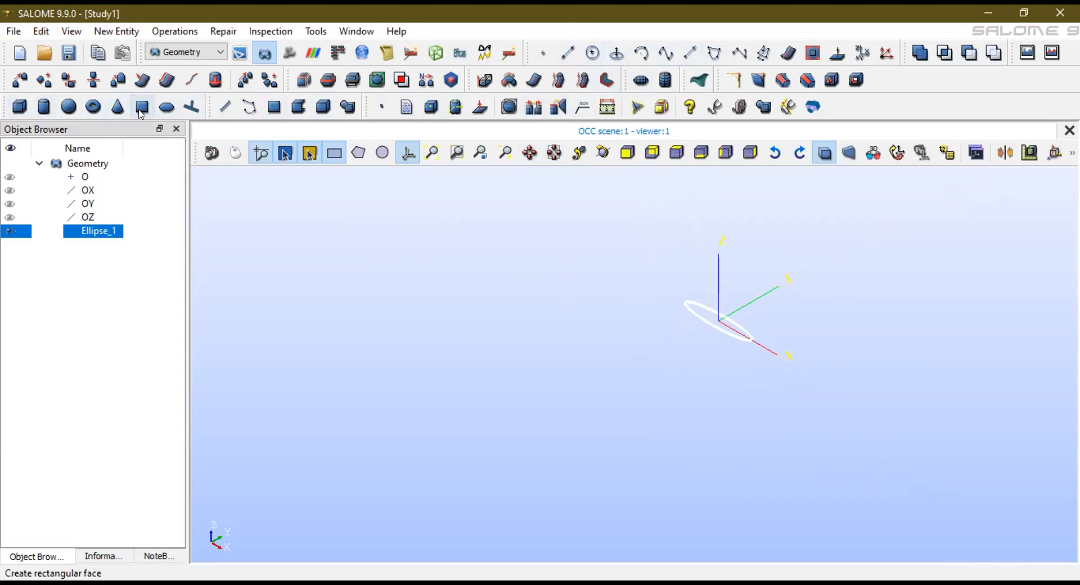
Create a point by coordinates at X -10, Y 7.5, Z 0
{"action": "left_click", "coordinate": [566, 55]}
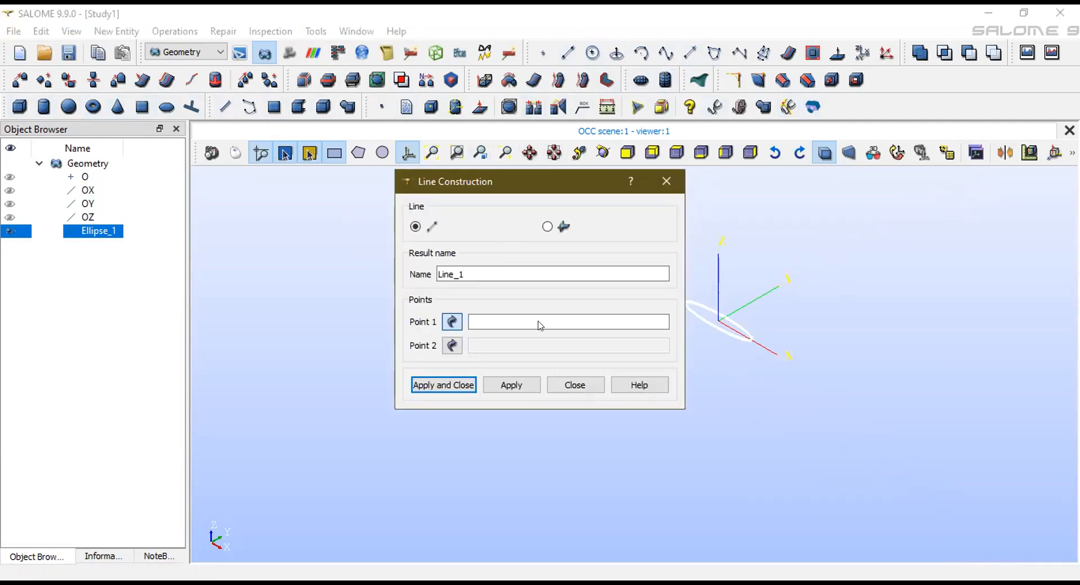
{"action": "left_click", "coordinate": [573, 388]}
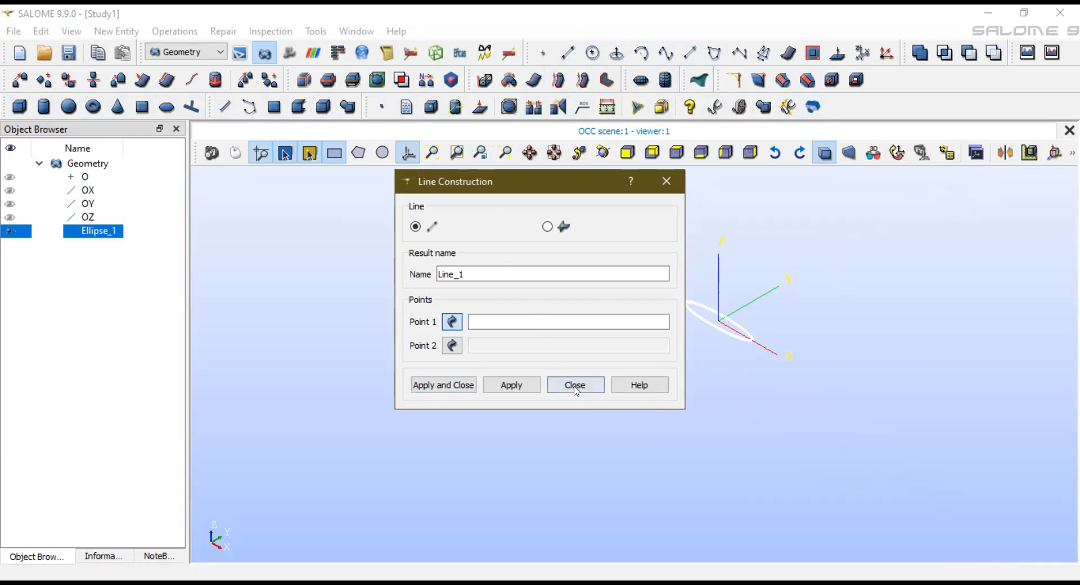
{"action": "left_click", "coordinate": [541, 53]}
{"action": "left_click", "coordinate": [516, 313]}
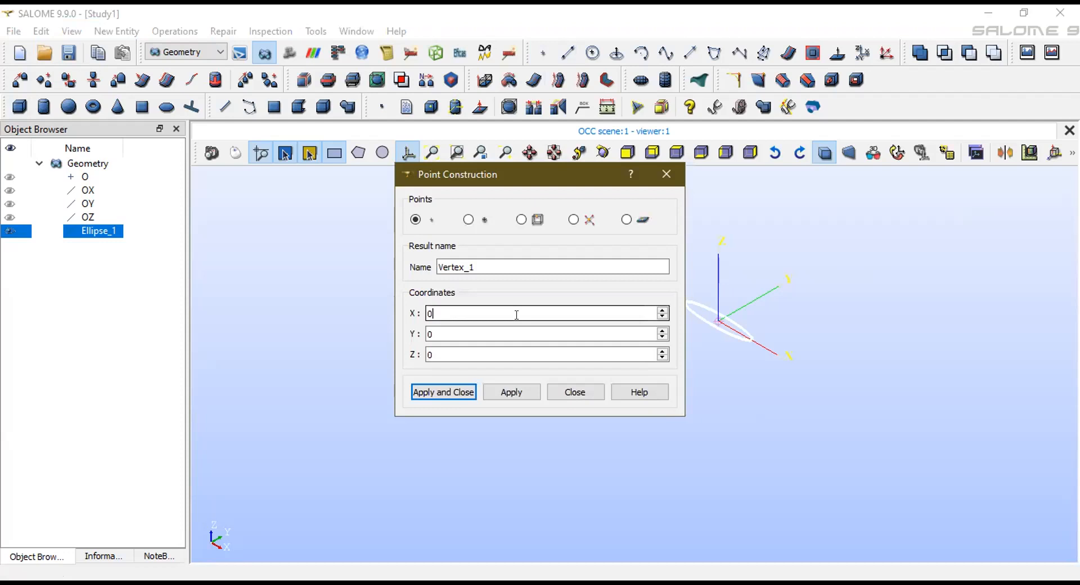
{"action": "key", "text": "BackSpace"}
{"action": "type", "text": "-"}
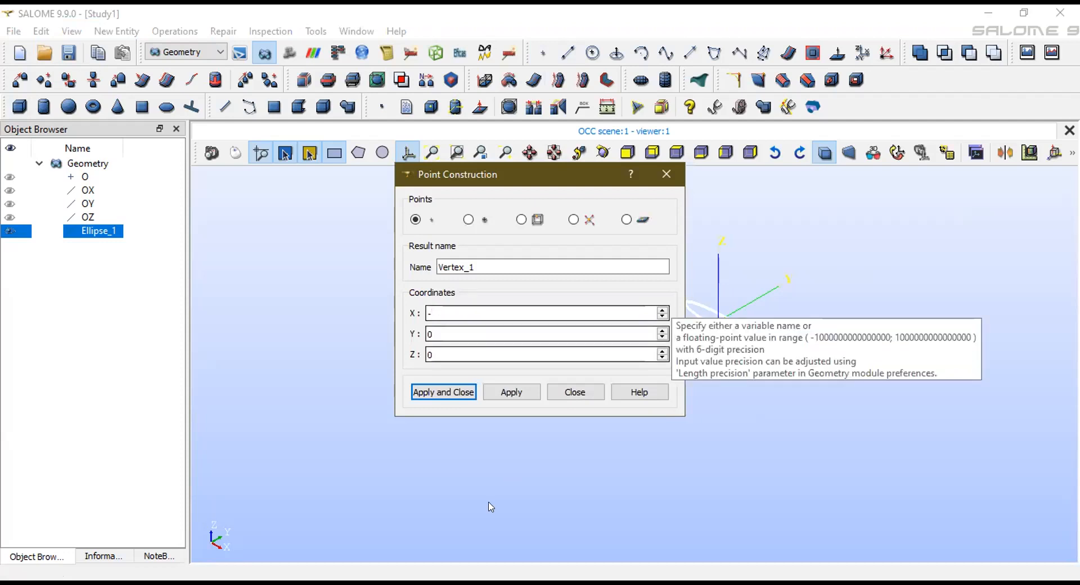
{"action": "left_click", "coordinate": [461, 306]}
{"action": "type", "text": "-10"}
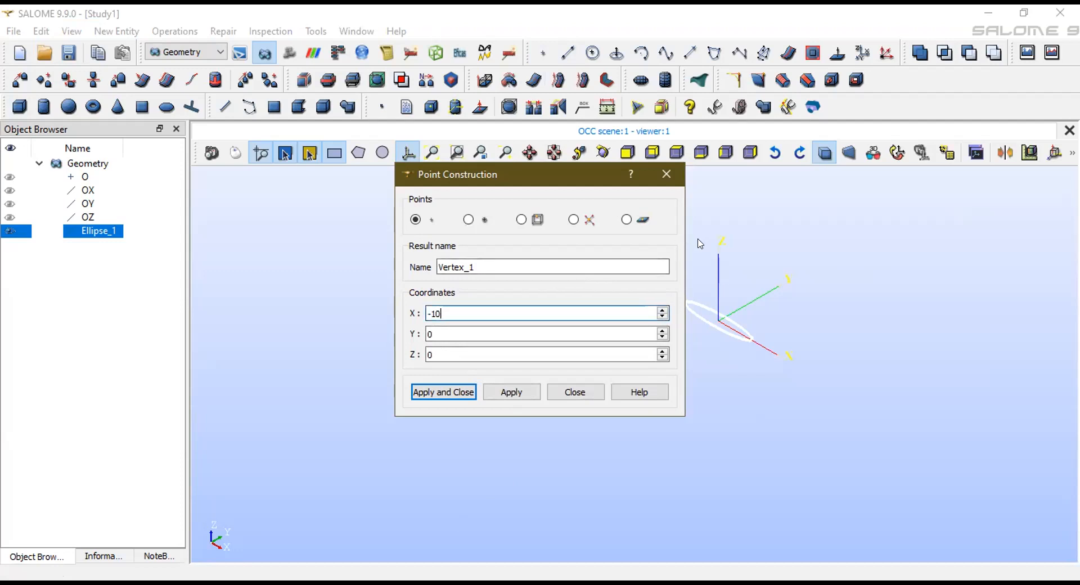
{"action": "double_click", "coordinate": [550, 333]}
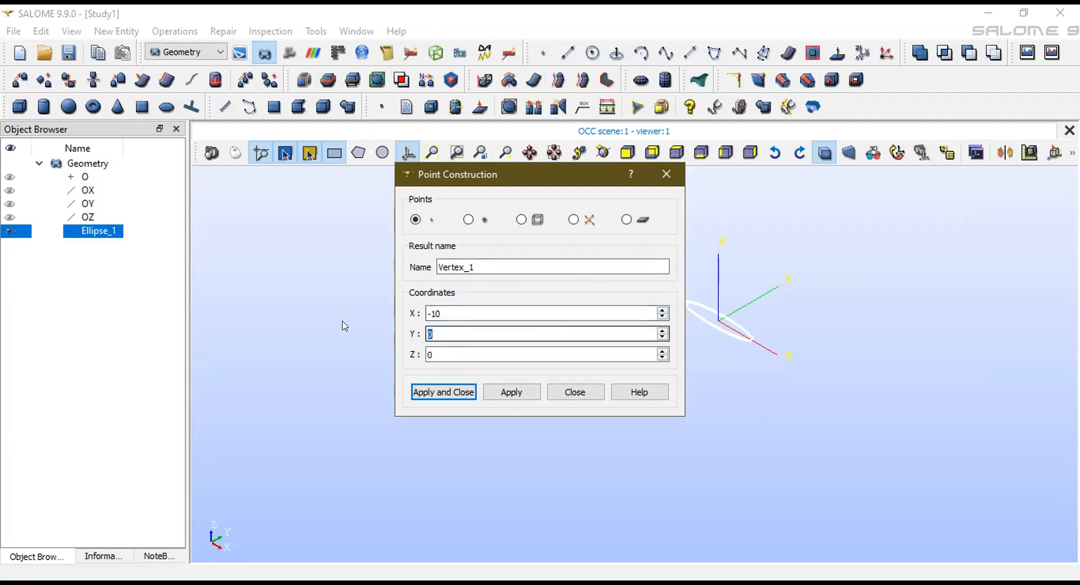
{"action": "type", "text": "7.5"}
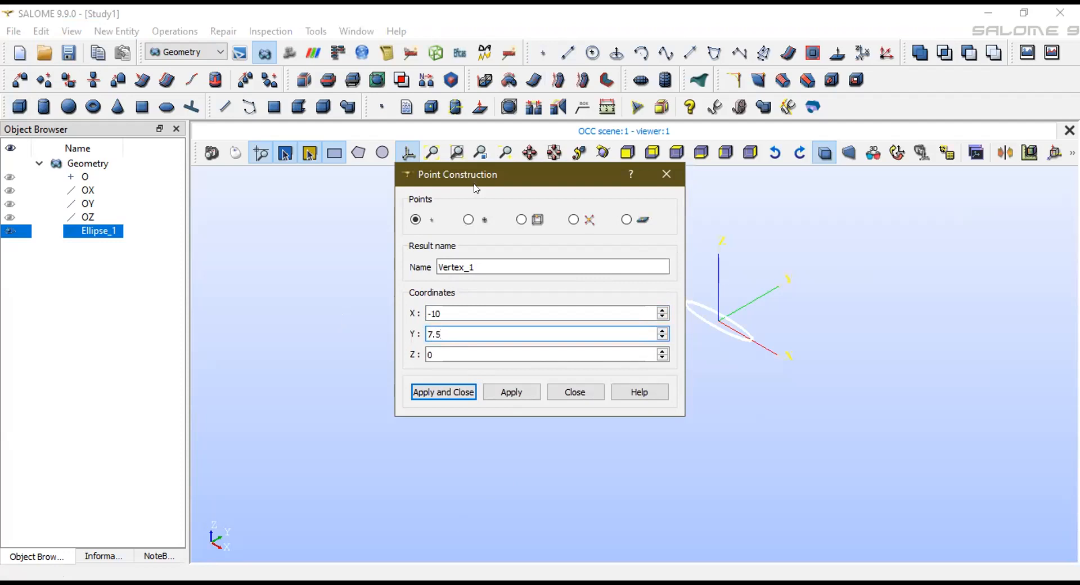
{"action": "left_click_drag", "start_coordinate": [501, 171], "coordinate": [321, 158]}
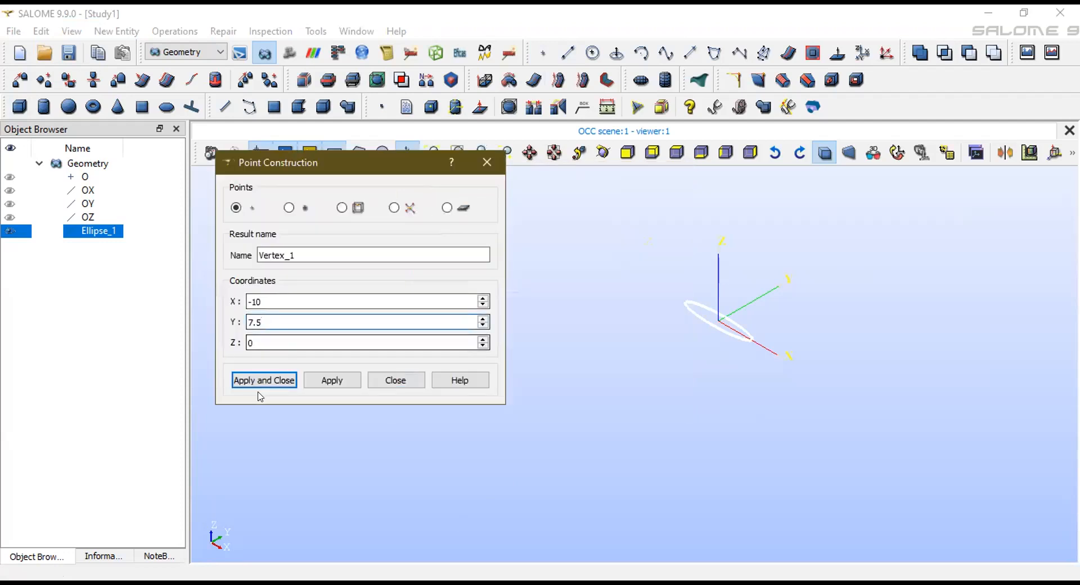
{"action": "left_click", "coordinate": [261, 385]}
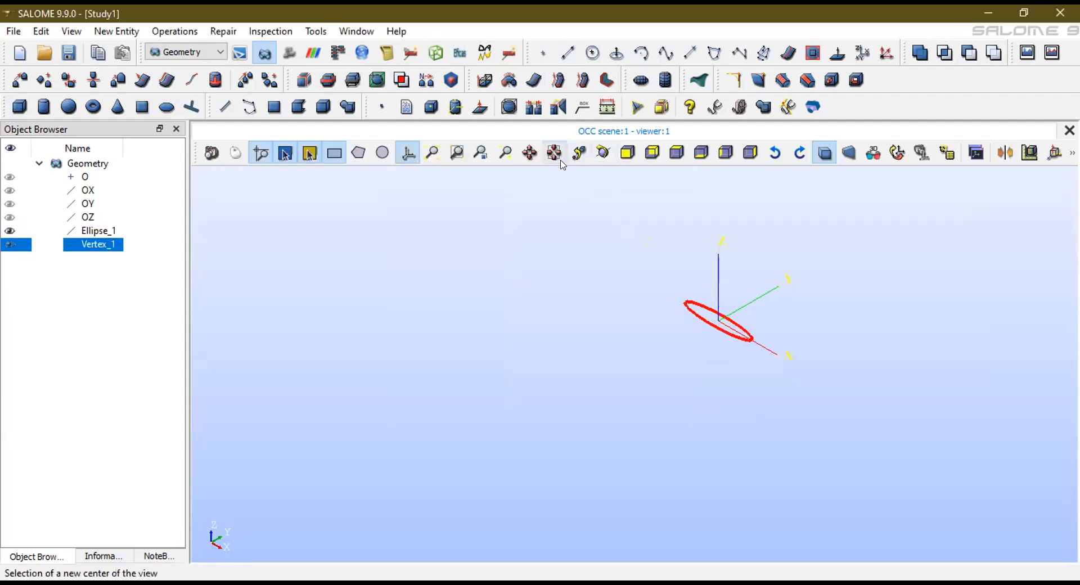
Delete the point Vertex_1 from the study, keeping the ellipse
{"action": "left_click", "coordinate": [558, 154]}
{"action": "left_click", "coordinate": [529, 153]}
{"action": "scroll", "coordinate": [671, 306], "scroll_direction": "down", "scroll_amount": 6}
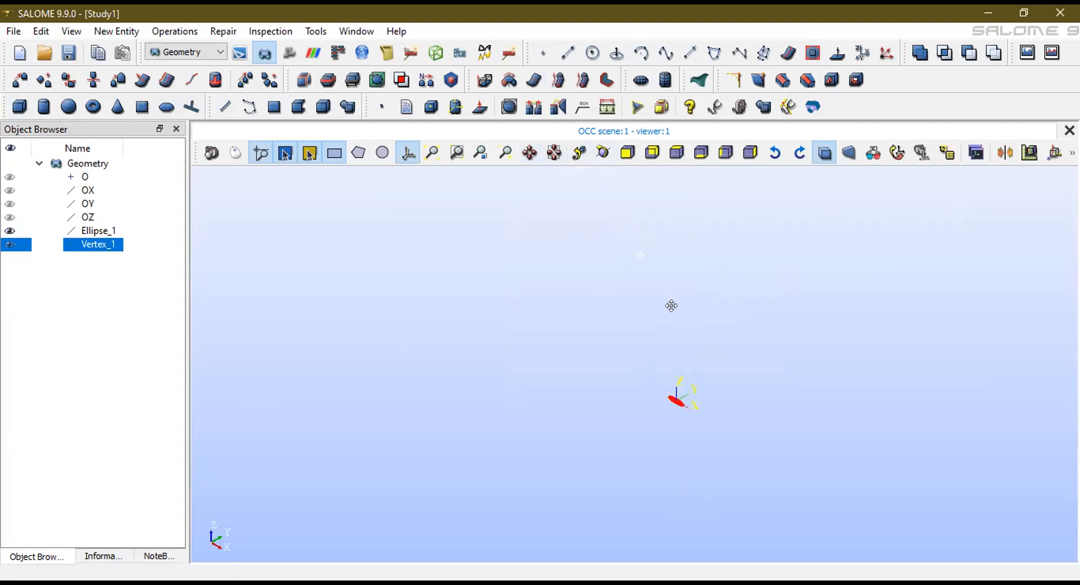
{"action": "scroll", "coordinate": [671, 305], "scroll_direction": "up", "scroll_amount": 2}
{"action": "scroll", "coordinate": [671, 305], "scroll_direction": "up", "scroll_amount": 2}
{"action": "right_click", "coordinate": [117, 244]}
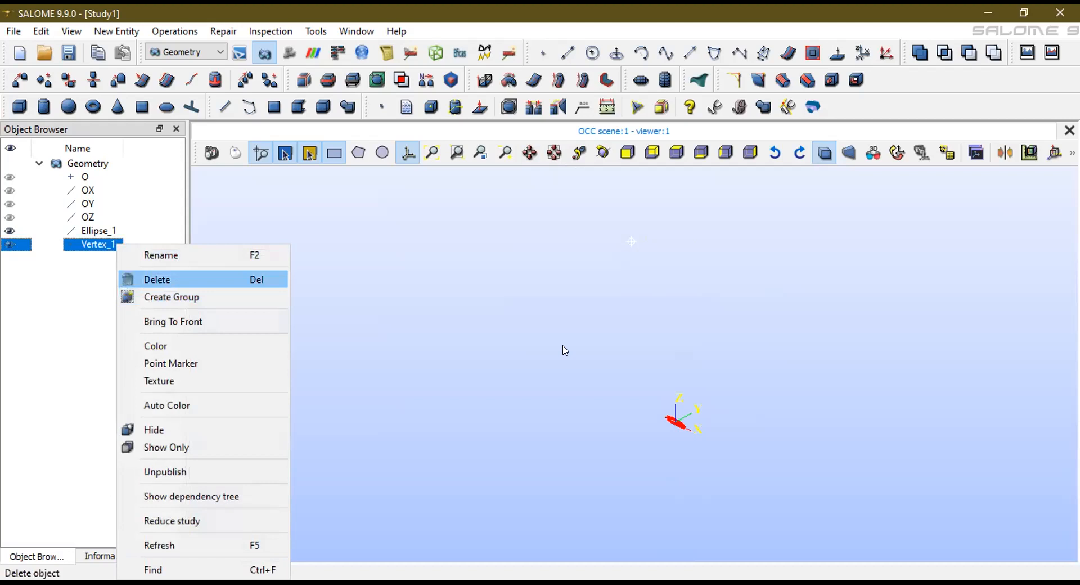
{"action": "key", "text": "Return"}
{"action": "left_click", "coordinate": [549, 392]}
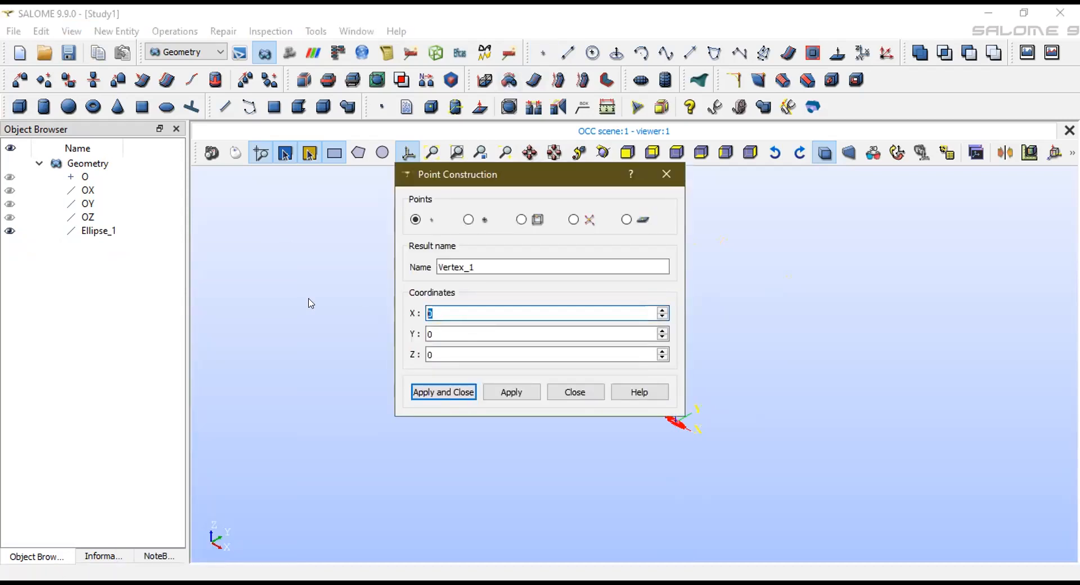
Create the first domain corner point at X -10, Y 7.5, Z 0 and switch to a view of the XY plane
{"action": "type", "text": "-10"}
{"action": "key", "text": "Tab"}
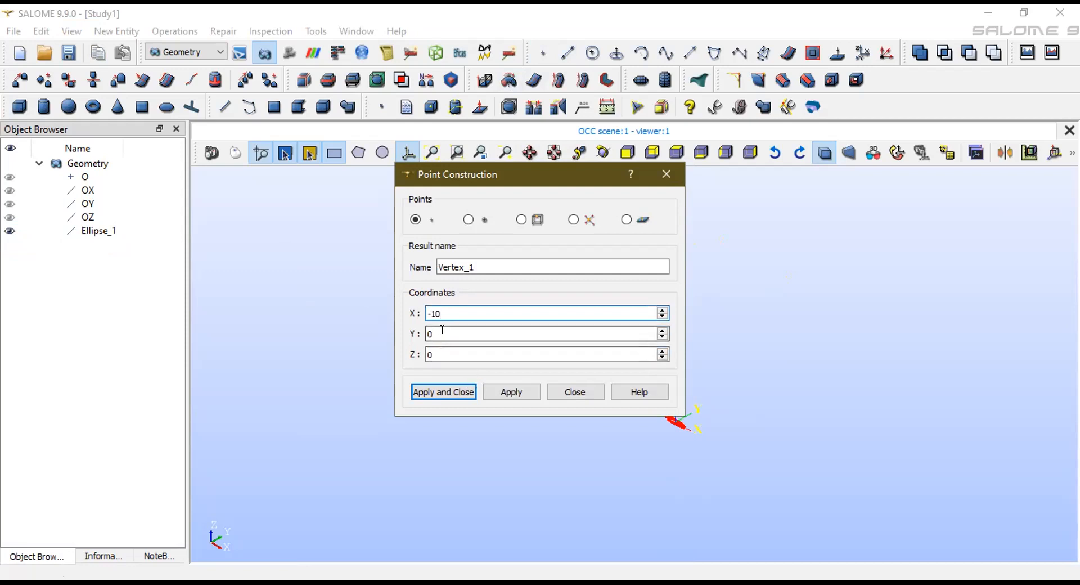
{"action": "type", "text": "7.5"}
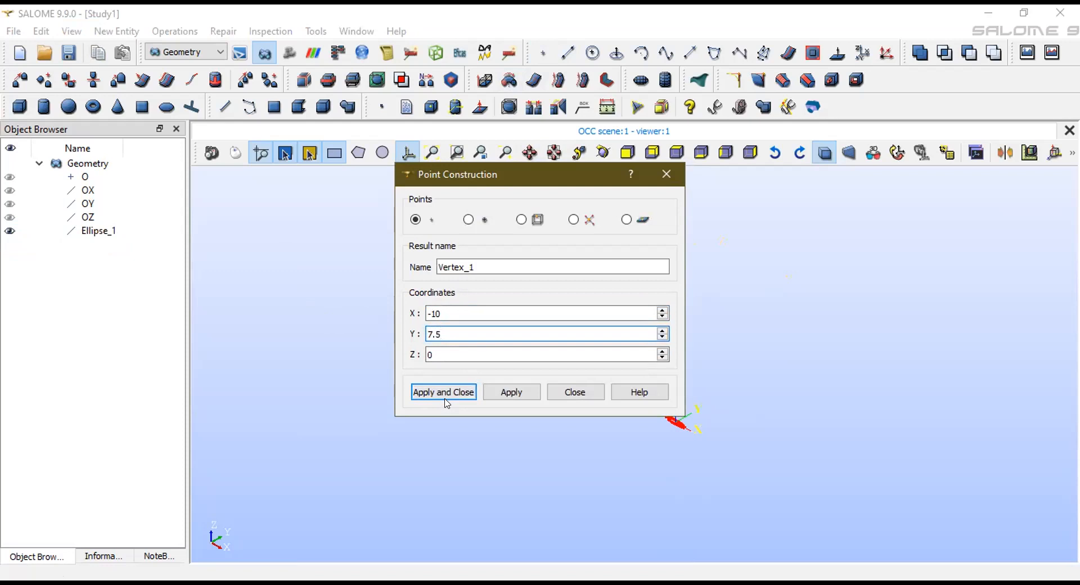
{"action": "left_click", "coordinate": [677, 153]}
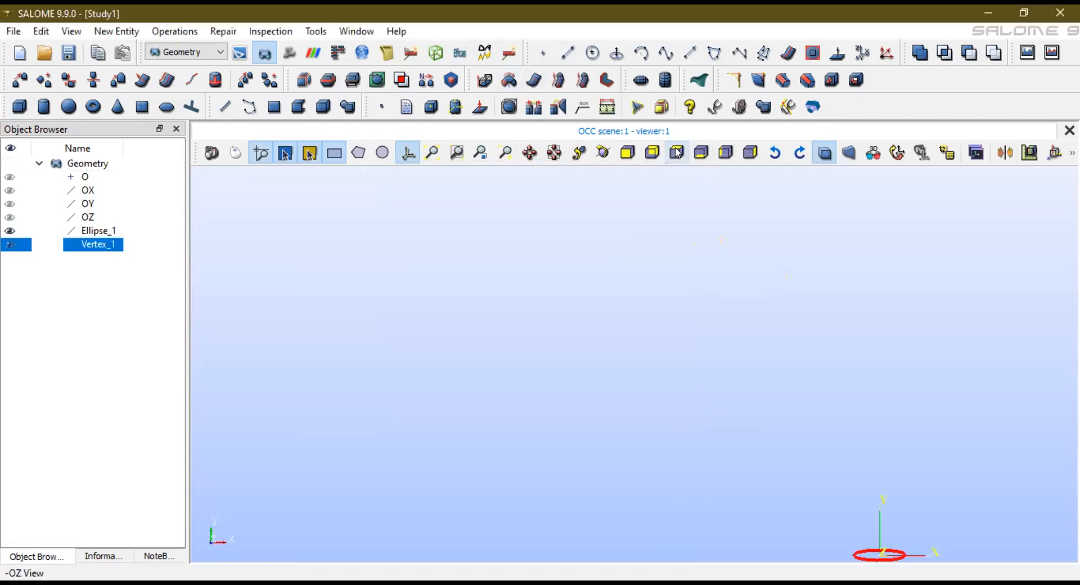
{"action": "scroll", "coordinate": [720, 402], "scroll_direction": "down", "scroll_amount": 3}
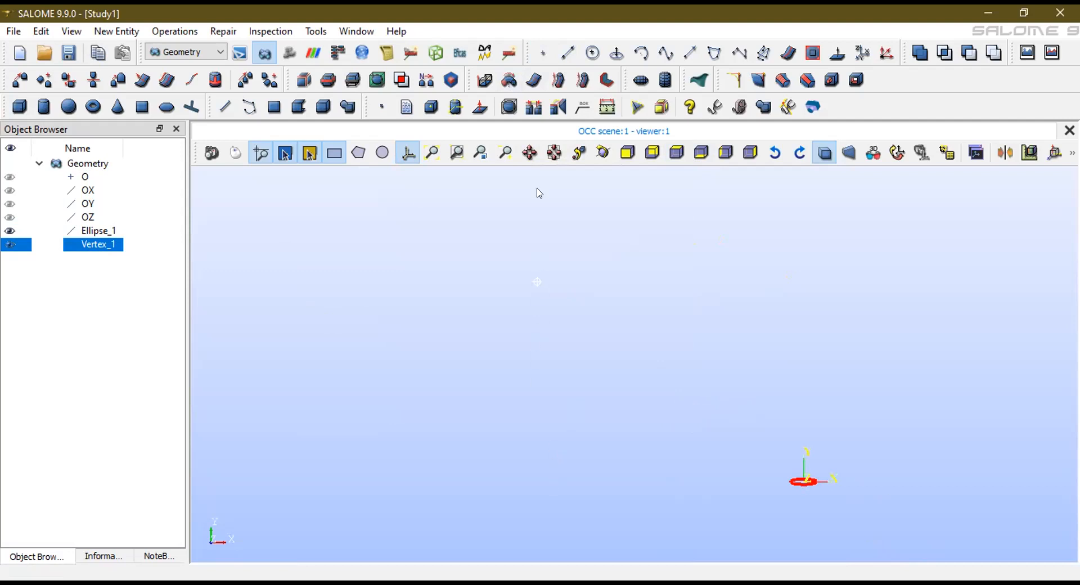
Create a second point by reference to Vertex_1 with offsets Dx 0, Dy -15, Dz 0
{"action": "left_click", "coordinate": [538, 56]}
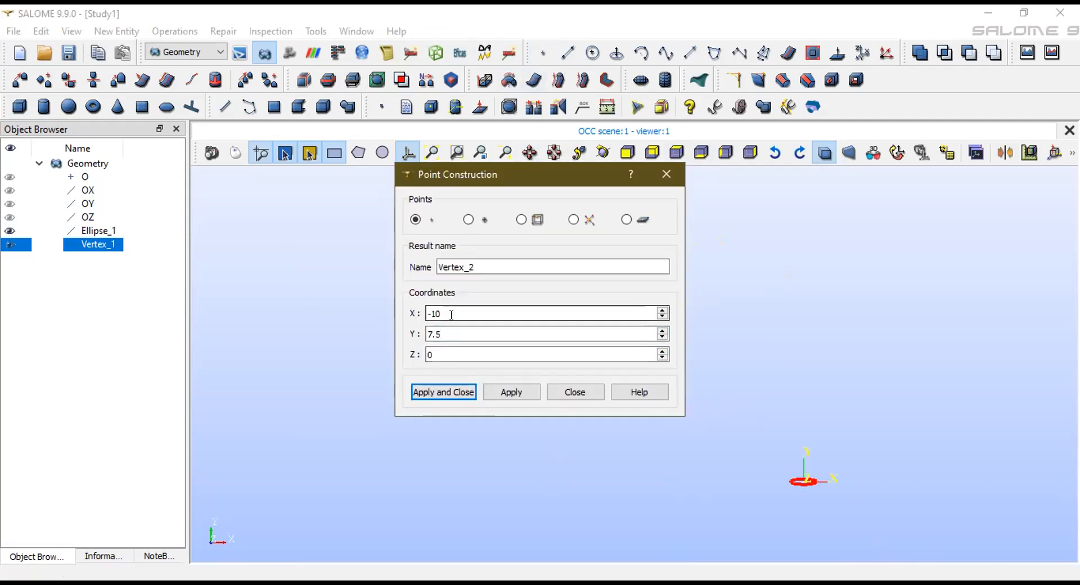
{"action": "left_click", "coordinate": [467, 219]}
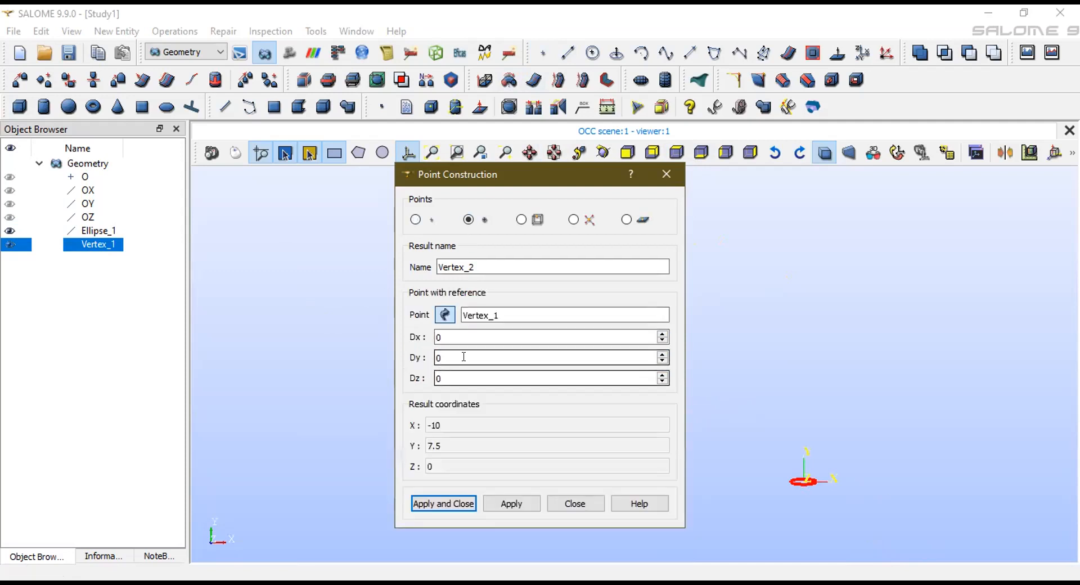
{"action": "double_click", "coordinate": [464, 354]}
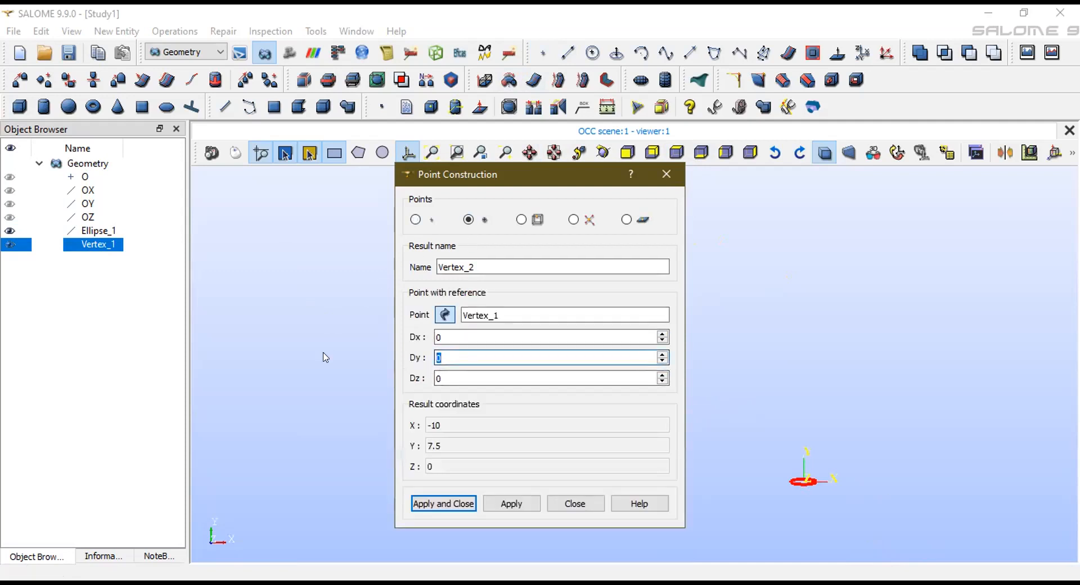
{"action": "type", "text": "-15"}
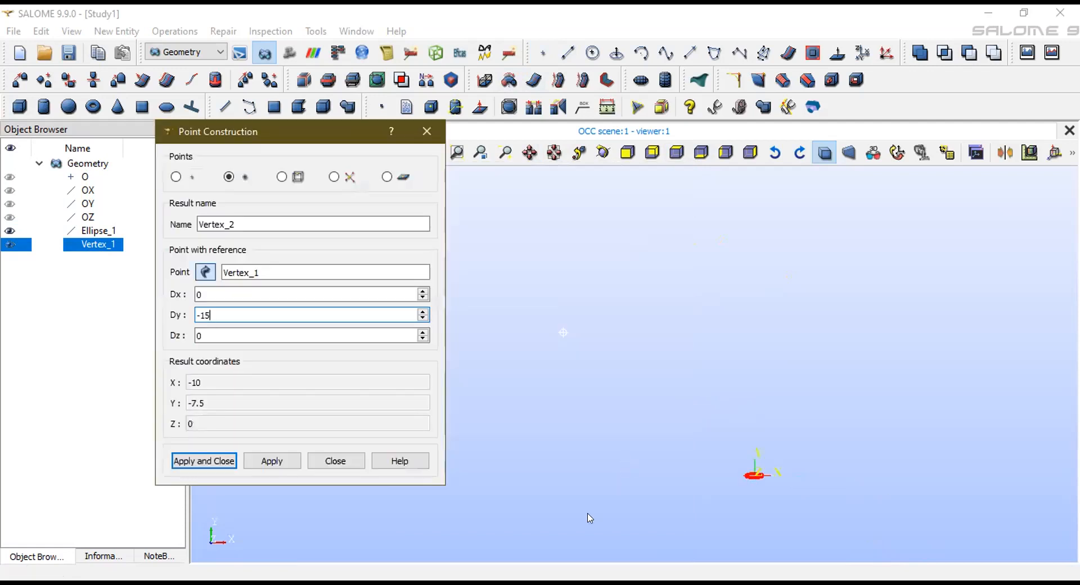
{"action": "scroll", "coordinate": [547, 502], "scroll_direction": "up", "scroll_amount": 3}
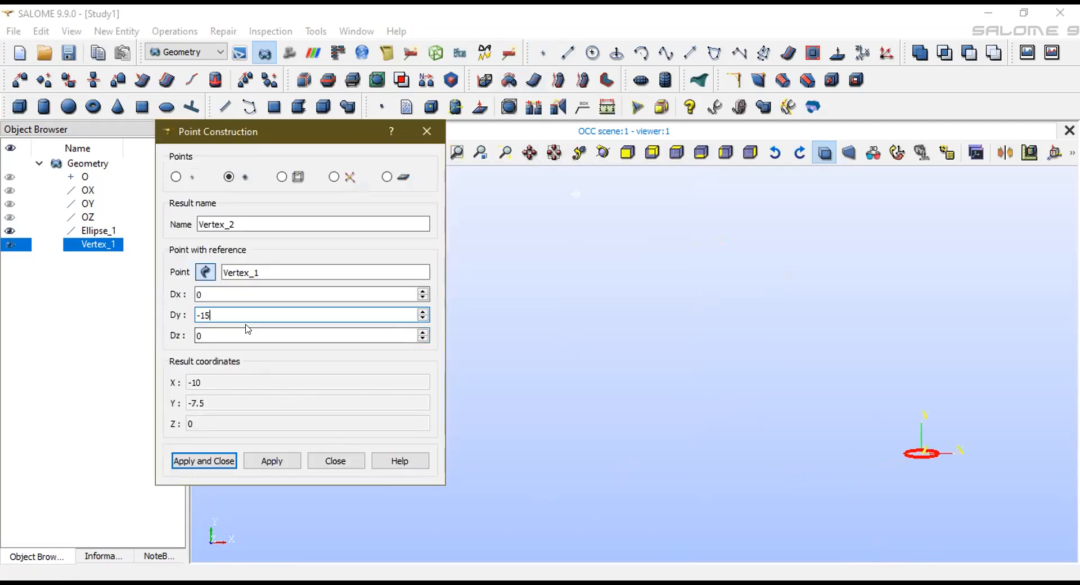
{"action": "scroll", "coordinate": [540, 467], "scroll_direction": "down", "scroll_amount": 2}
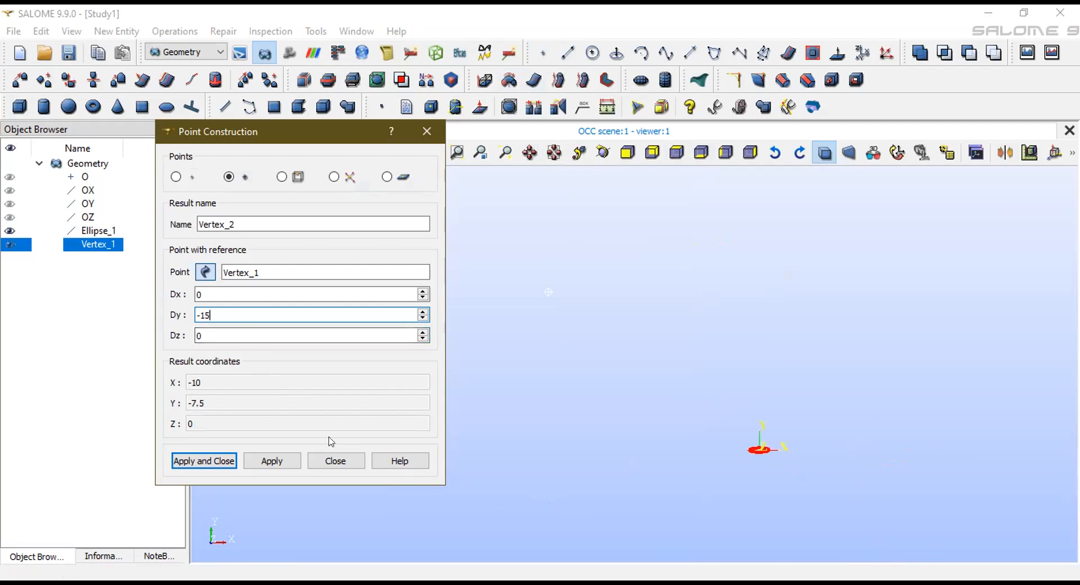
{"action": "left_click", "coordinate": [271, 461]}
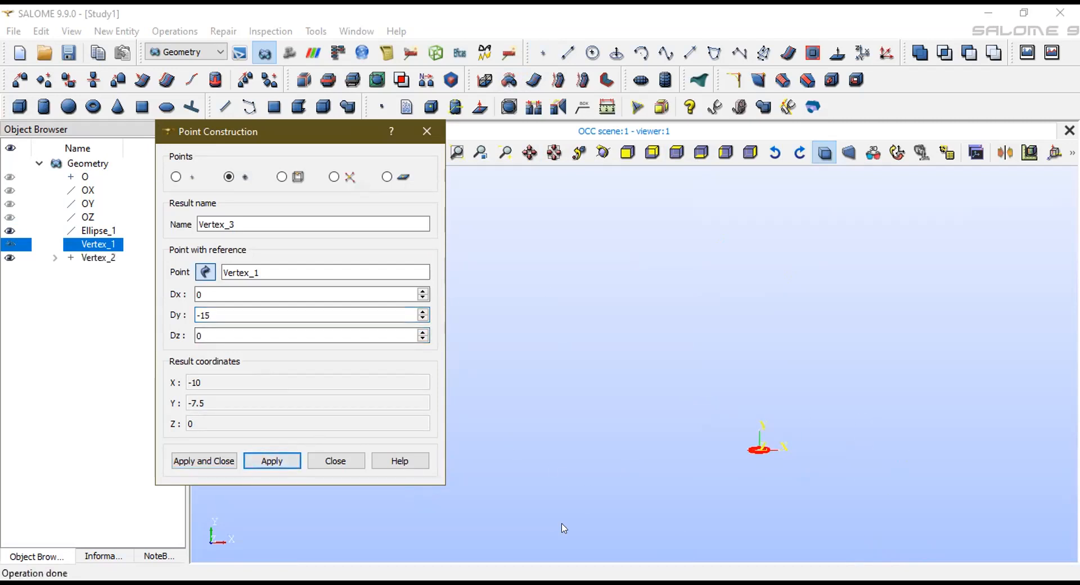
Examine the positions of both corner points relative to the ellipse in the XY plane
{"action": "left_click", "coordinate": [555, 152]}
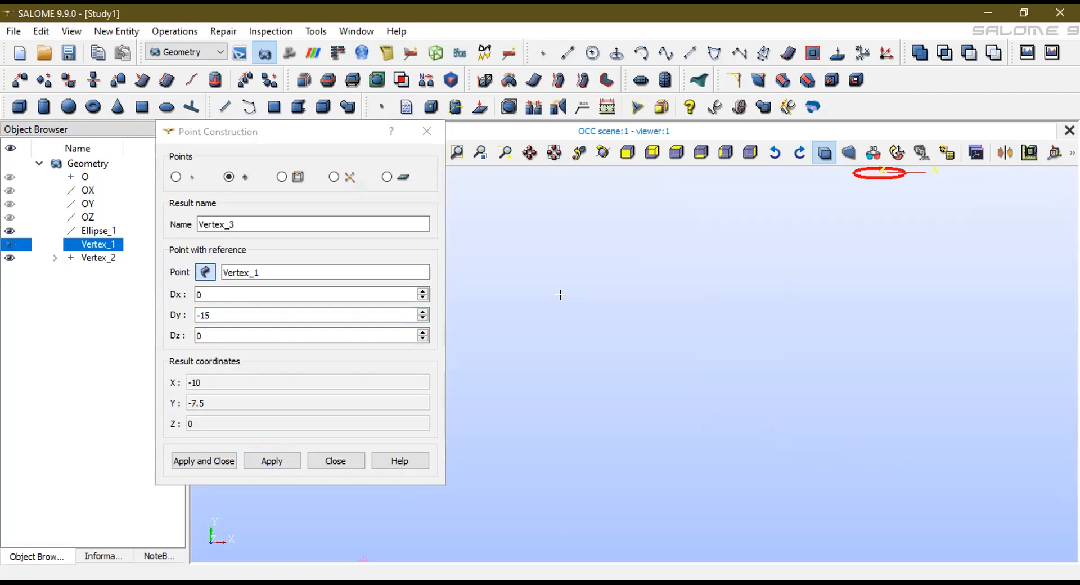
{"action": "scroll", "coordinate": [571, 216], "scroll_direction": "down", "scroll_amount": 5}
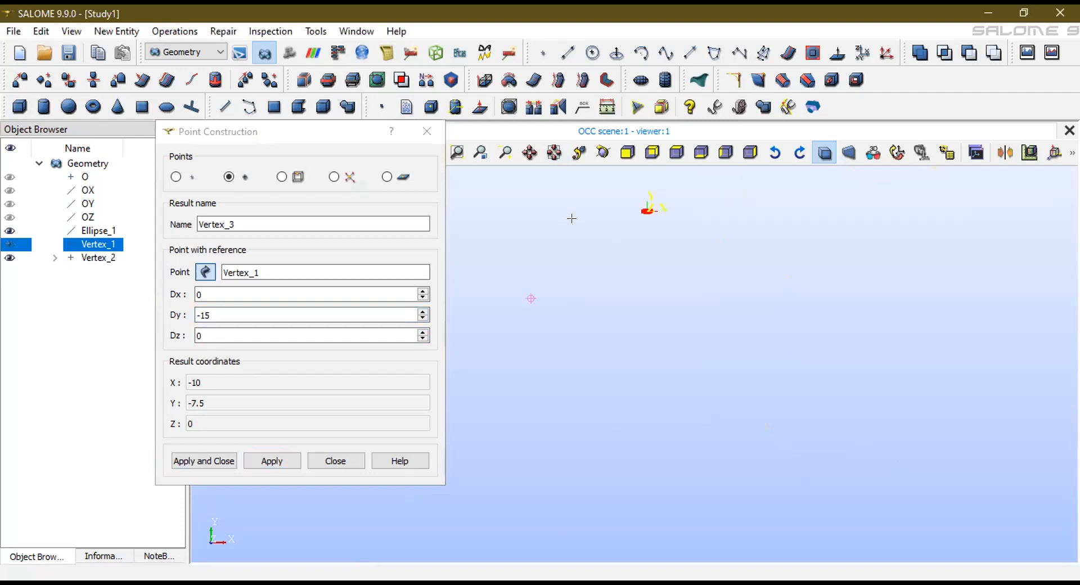
{"action": "left_click", "coordinate": [554, 153]}
{"action": "left_click", "coordinate": [529, 154]}
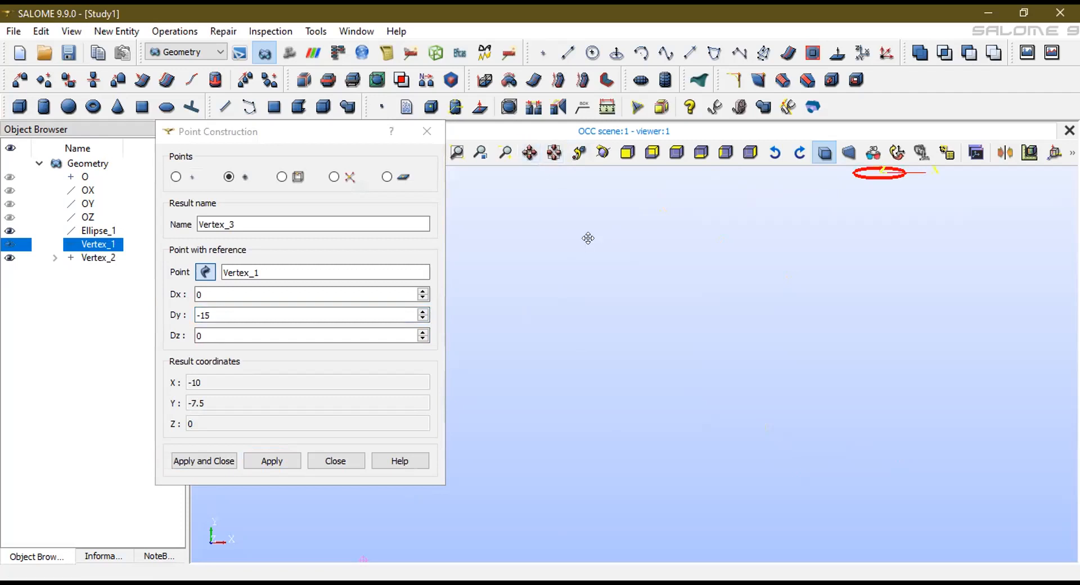
{"action": "scroll", "coordinate": [587, 238], "scroll_direction": "down", "scroll_amount": 5}
{"action": "left_click_drag", "start_coordinate": [545, 180], "coordinate": [594, 409]}
{"action": "left_click", "coordinate": [554, 153]}
{"action": "left_click", "coordinate": [554, 153]}
{"action": "left_click", "coordinate": [592, 280]}
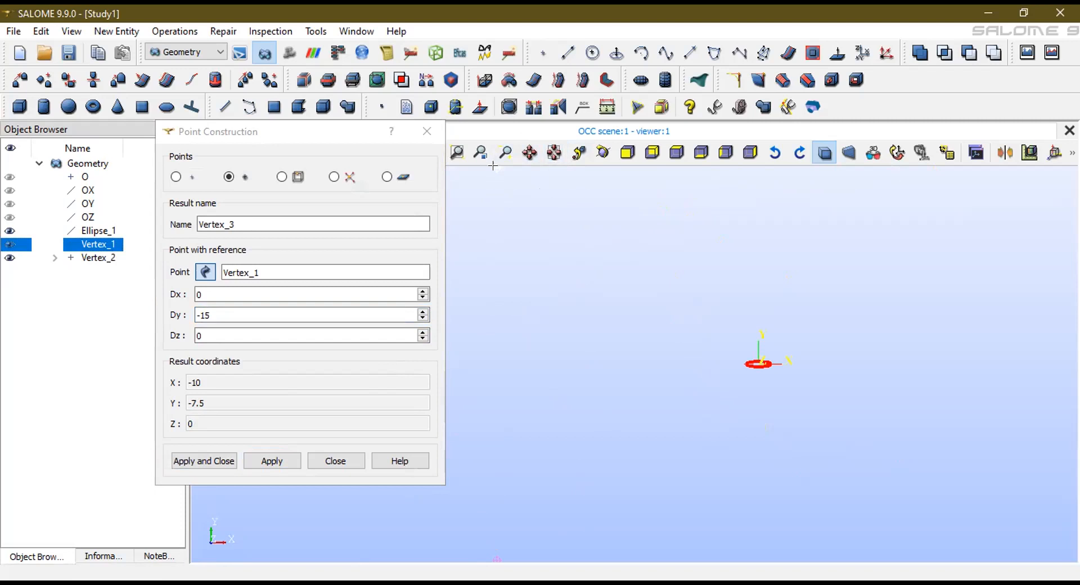
{"action": "scroll", "coordinate": [509, 230], "scroll_direction": "down", "scroll_amount": 2}
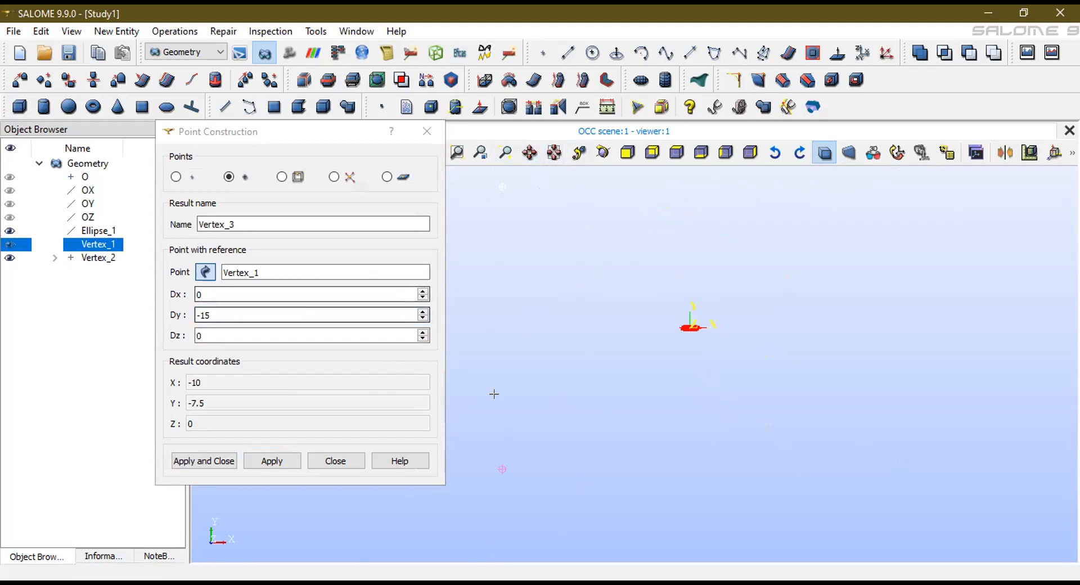
Create a third point by reference to Vertex_2 with offsets Dx 35, Dy 0, Dz 0
{"action": "left_click", "coordinate": [116, 260]}
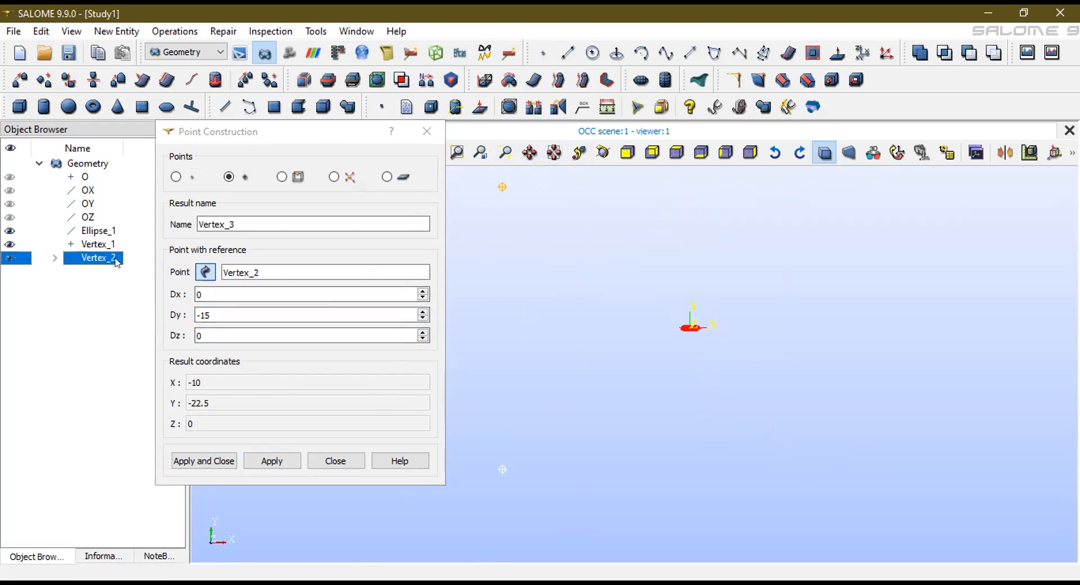
{"action": "double_click", "coordinate": [230, 314]}
{"action": "type", "text": "0"}
{"action": "key", "text": "shift+Tab"}
{"action": "type", "text": "35"}
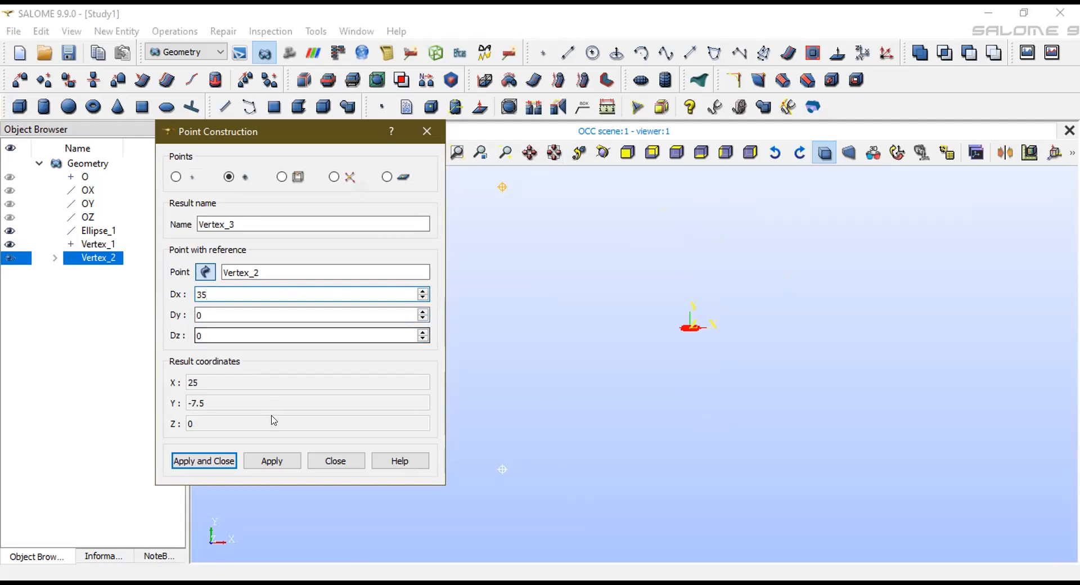
{"action": "left_click", "coordinate": [257, 462]}
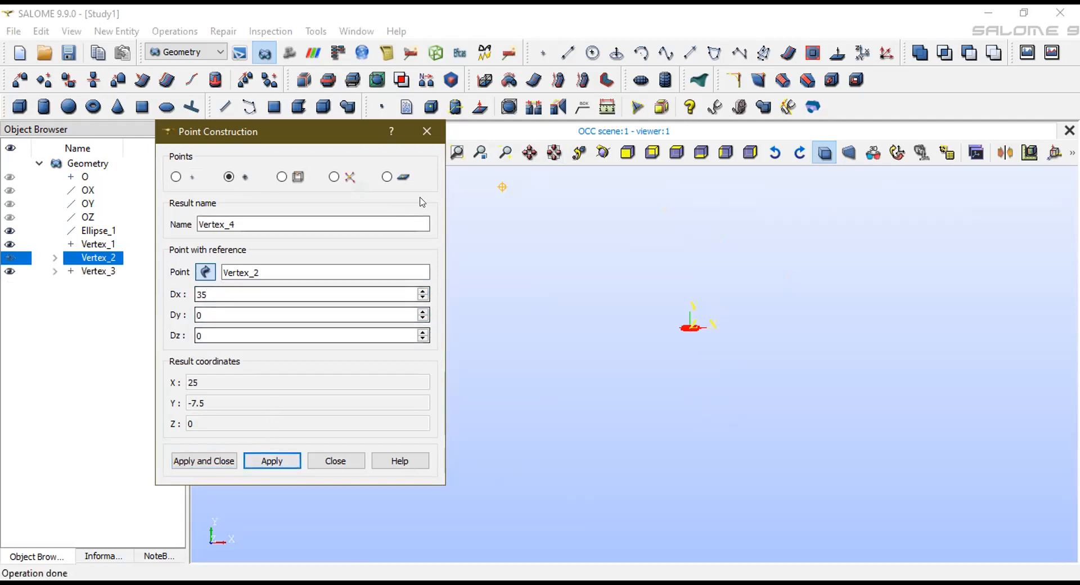
Create a fourth point by reference to Vertex_1 with offsets Dx 35, Dy 0, Dz 0
{"action": "left_click", "coordinate": [550, 149]}
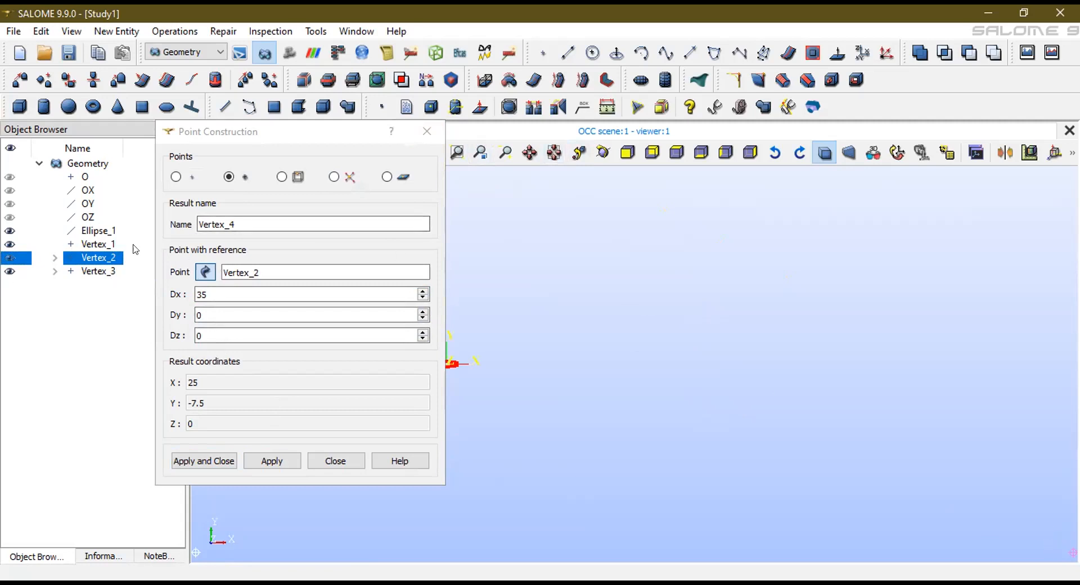
{"action": "left_click", "coordinate": [95, 244]}
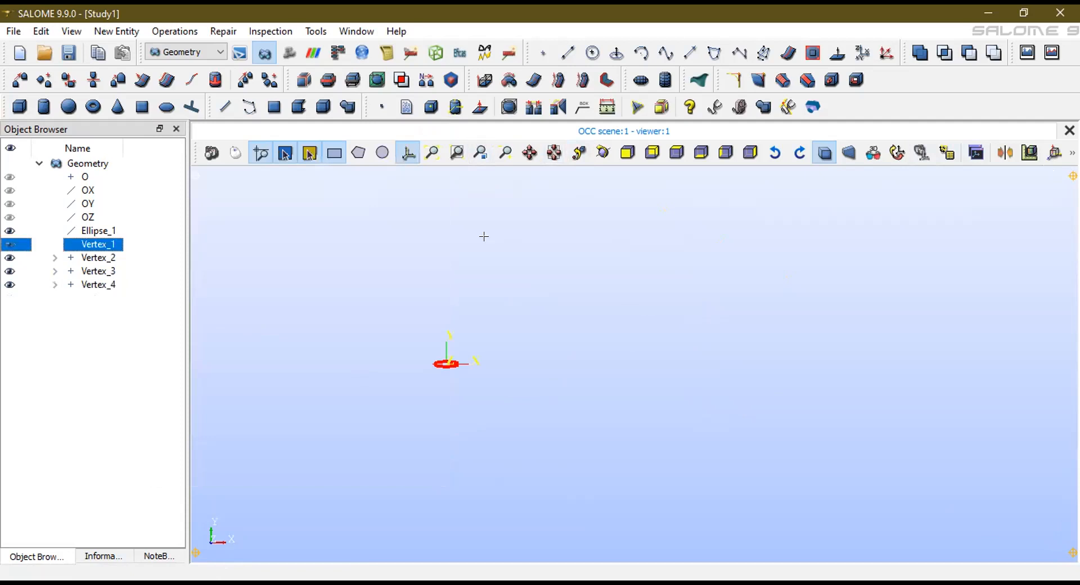
Create two lines, one from Vertex_1 to Vertex_2 and one from Vertex_2 to Vertex_3
{"action": "left_click", "coordinate": [565, 58]}
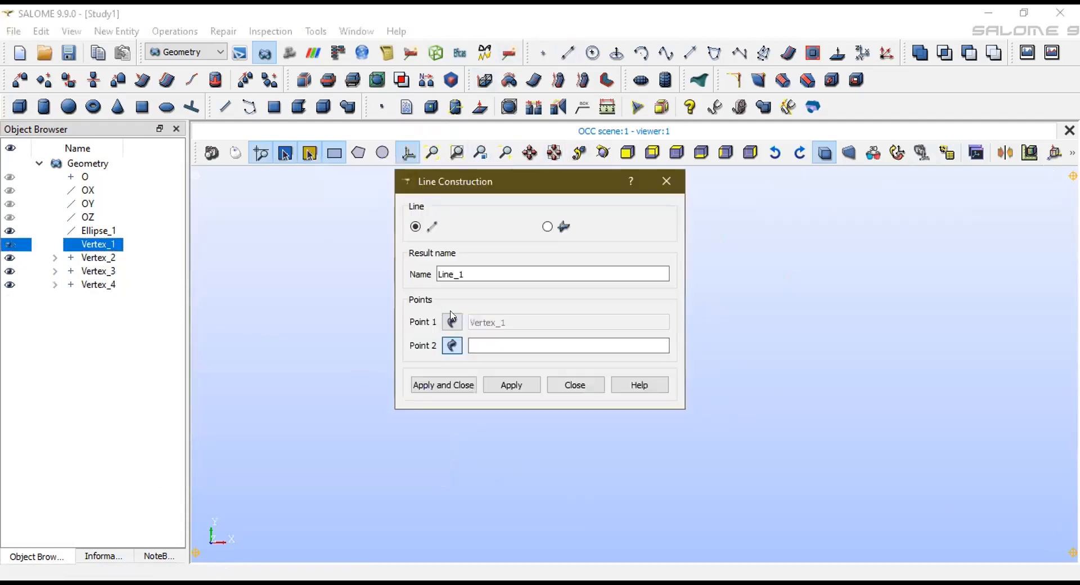
{"action": "left_click", "coordinate": [109, 260]}
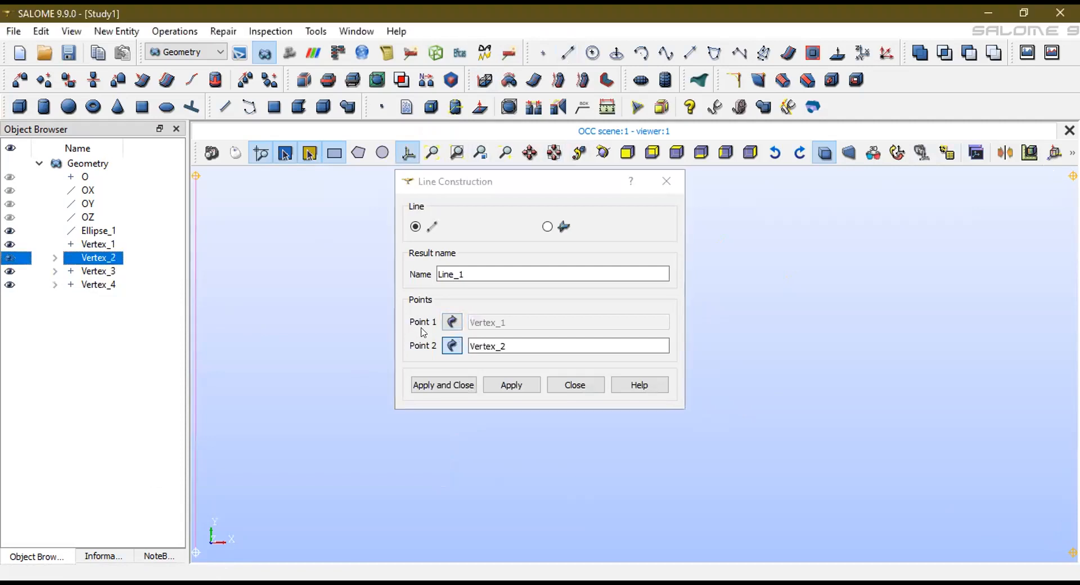
{"action": "left_click", "coordinate": [511, 386]}
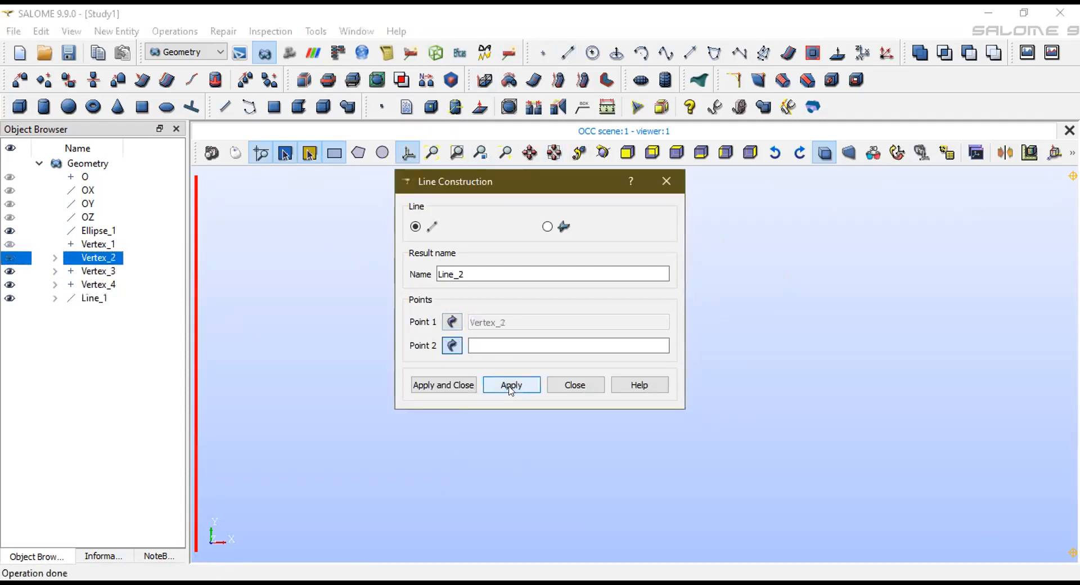
{"action": "left_click", "coordinate": [109, 272]}
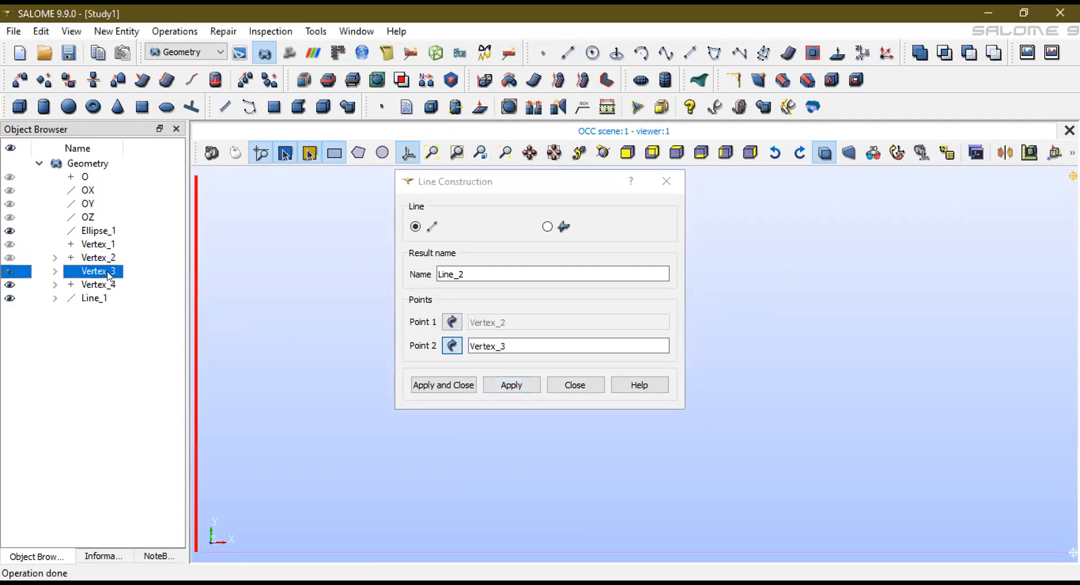
{"action": "left_click", "coordinate": [503, 385]}
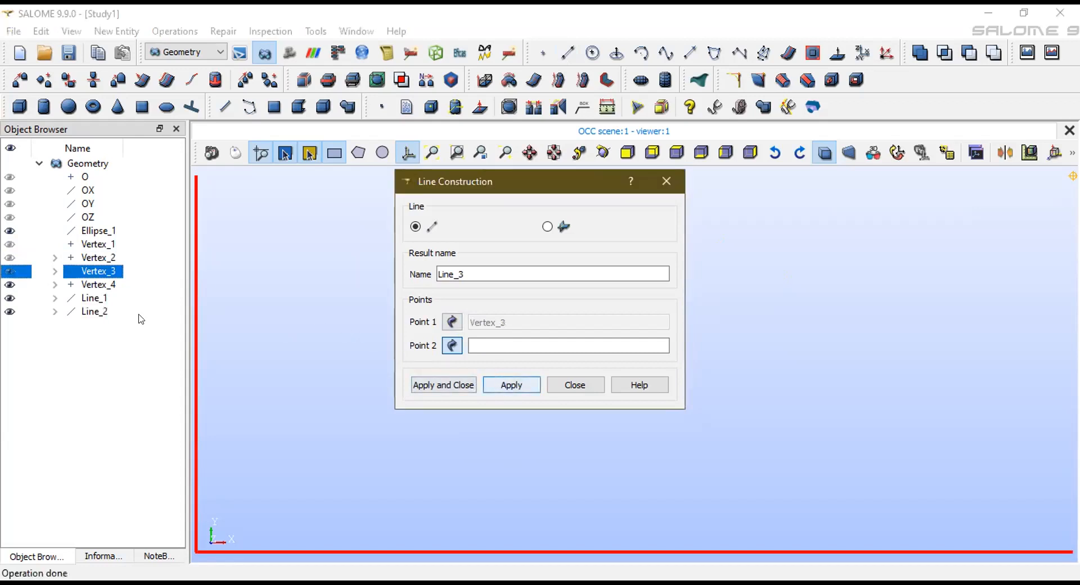
Close the rectangle with a line from Vertex_3 to Vertex_4 and a line from Vertex_4 to Vertex_1
{"action": "left_click", "coordinate": [109, 283]}
{"action": "left_click", "coordinate": [496, 384]}
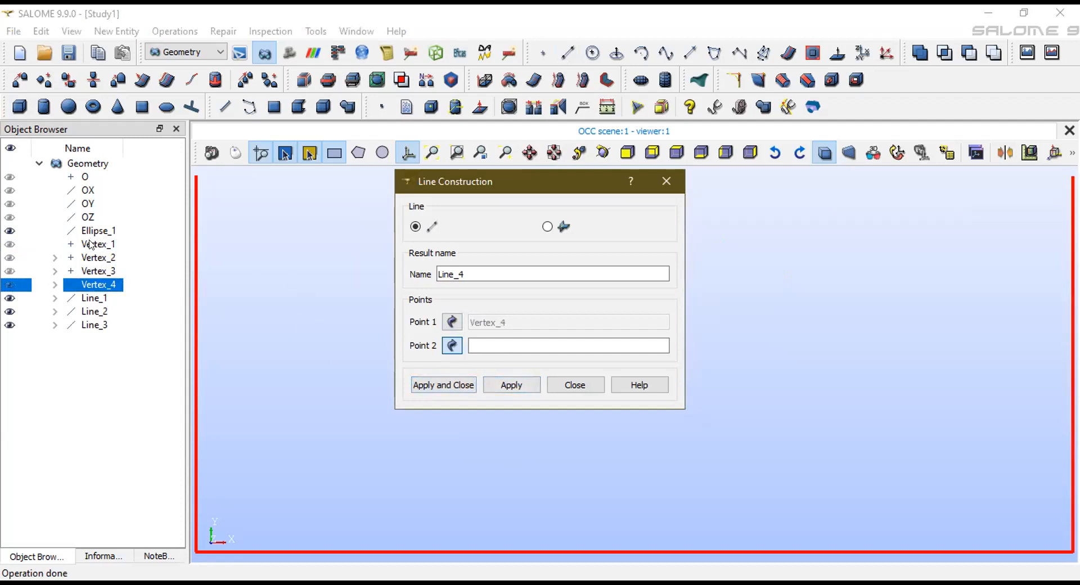
{"action": "left_click", "coordinate": [91, 244]}
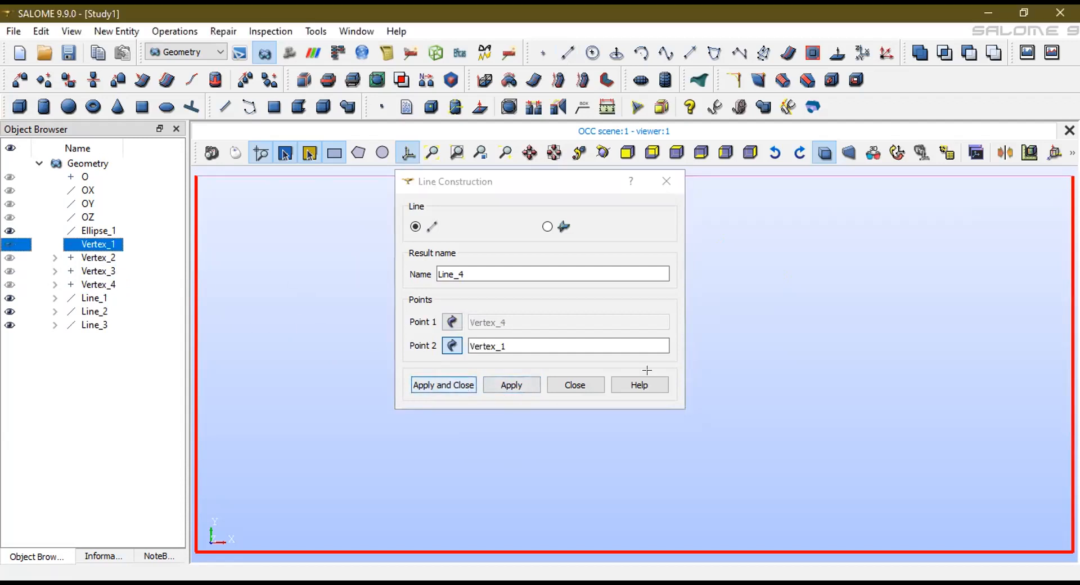
{"action": "key", "text": "Return"}
Build a wire from the four rectangle edges Line_1, Line_2, Line_3 and Line_4
{"action": "scroll", "coordinate": [647, 370], "scroll_direction": "down", "scroll_amount": 3}
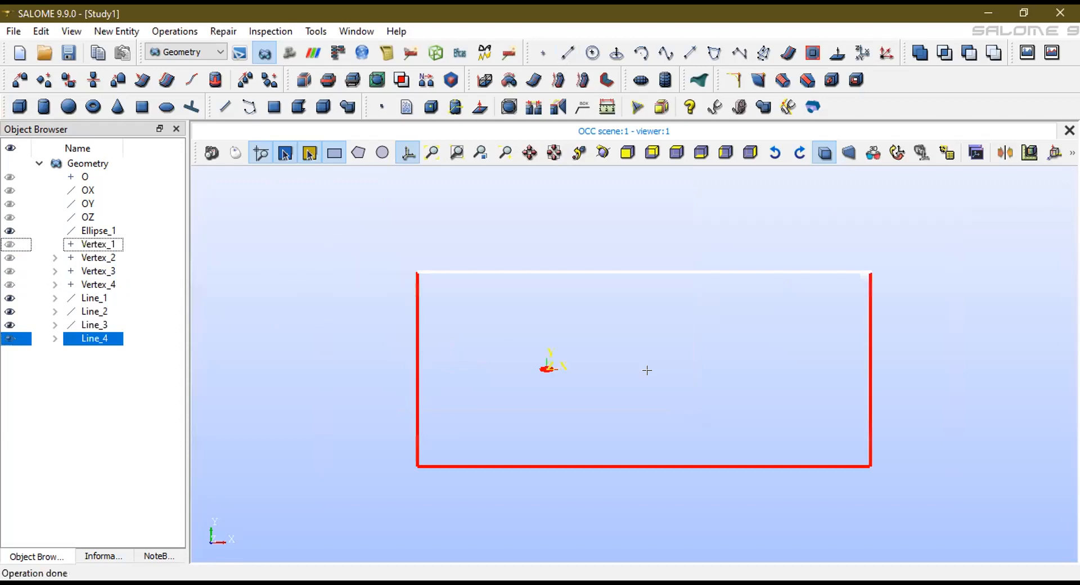
{"action": "left_click", "coordinate": [896, 153]}
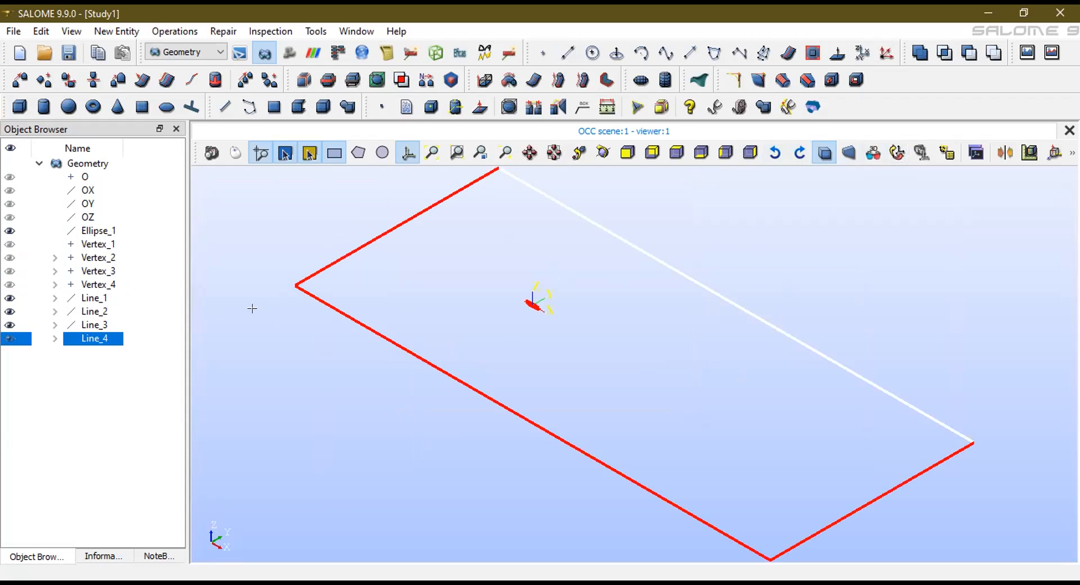
{"action": "left_click", "coordinate": [529, 153]}
{"action": "left_click", "coordinate": [392, 215]}
{"action": "left_click", "coordinate": [98, 298]}
{"action": "left_click", "coordinate": [95, 339], "text": "shift"}
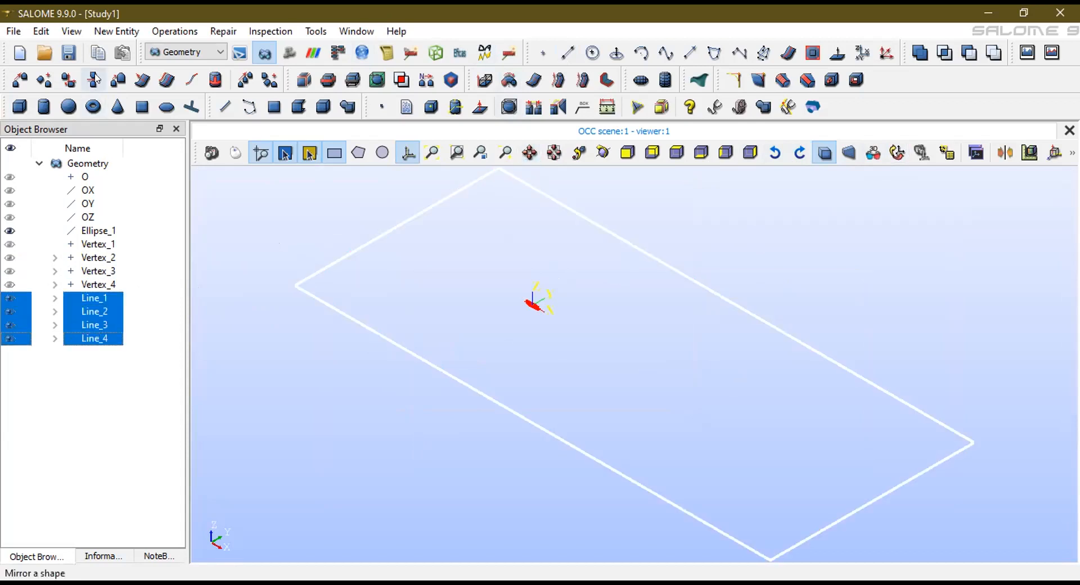
{"action": "left_click", "coordinate": [116, 31]}
{"action": "mouse_move", "coordinate": [154, 200]}
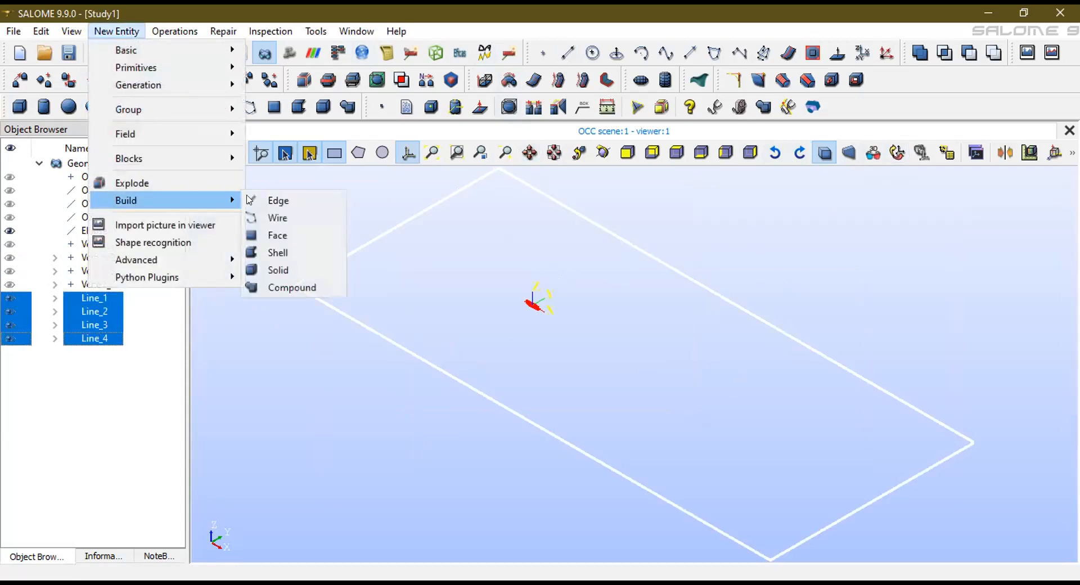
{"action": "left_click", "coordinate": [308, 219]}
{"action": "left_click", "coordinate": [430, 403]}
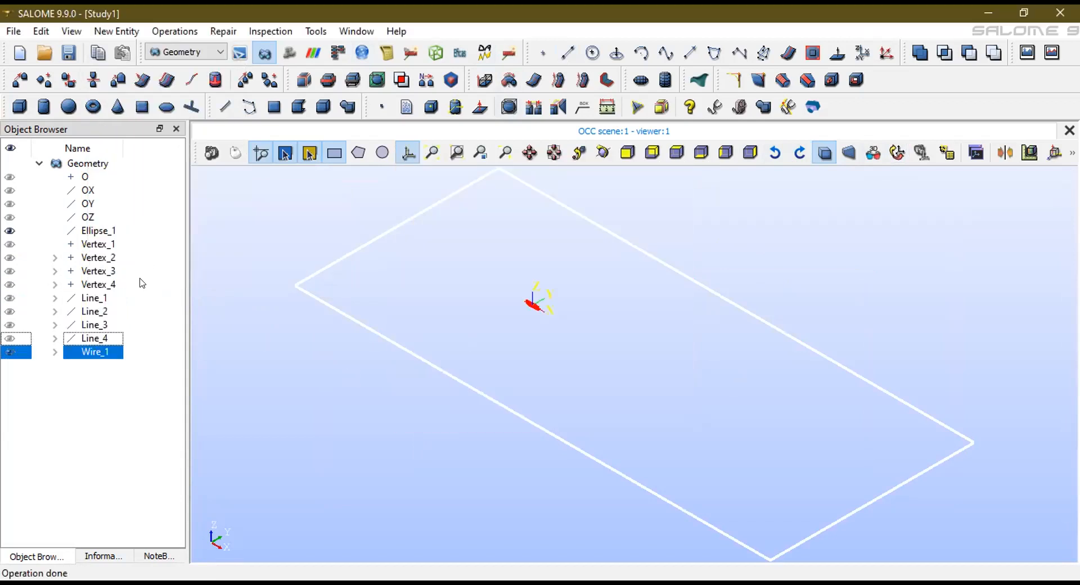
Build a compound from the rectangular wire Wire_1 and the ellipse Ellipse_1
{"action": "left_click", "coordinate": [107, 235], "text": "ctrl"}
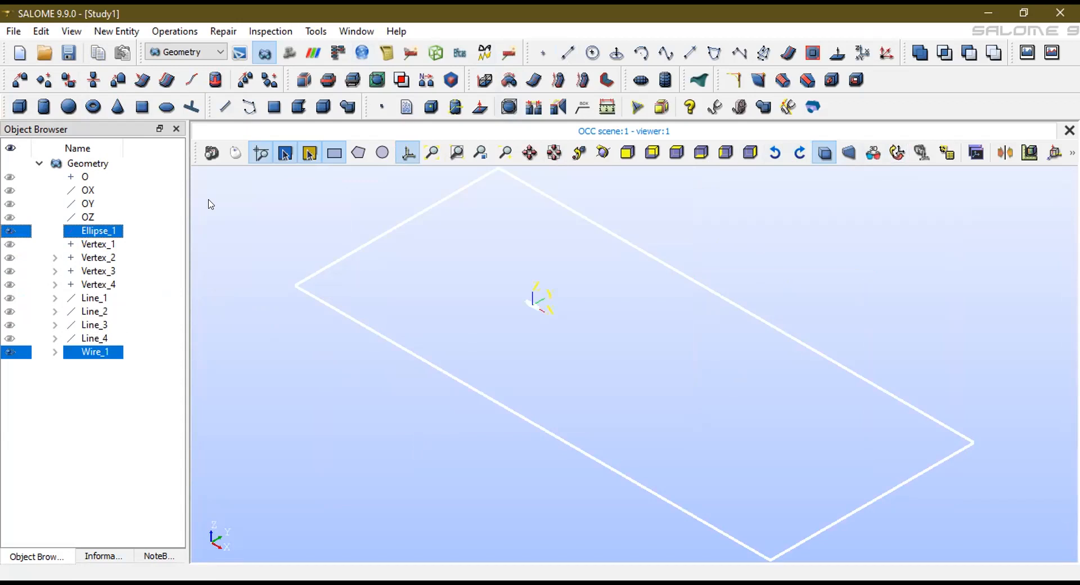
{"action": "left_click", "coordinate": [129, 34]}
{"action": "mouse_move", "coordinate": [188, 204]}
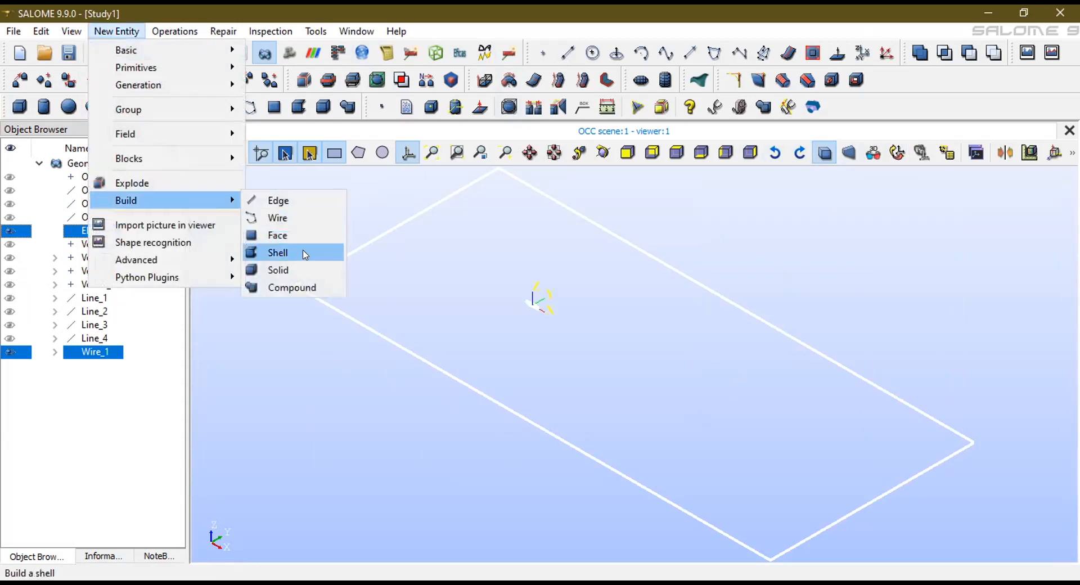
{"action": "left_click", "coordinate": [300, 283]}
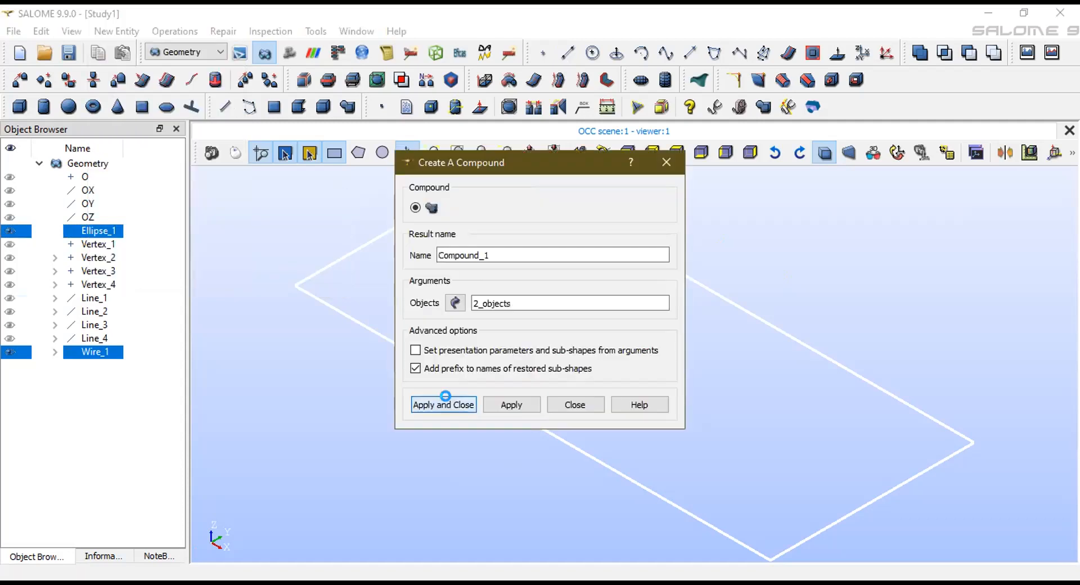
{"action": "left_click", "coordinate": [460, 401]}
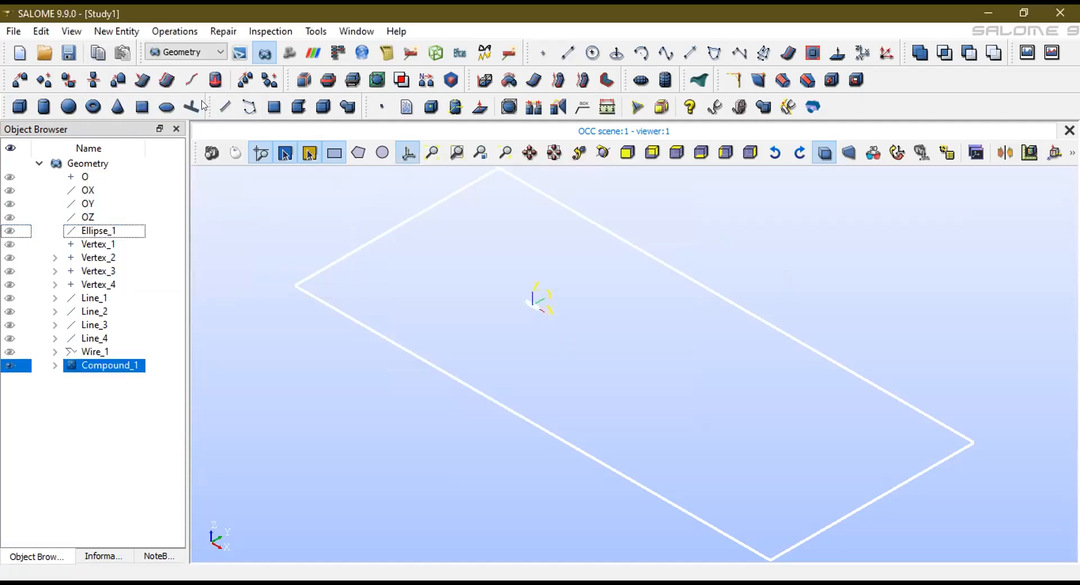
Extrude Compound_1 along the OZ vector with a height of 1
{"action": "left_click", "coordinate": [178, 32]}
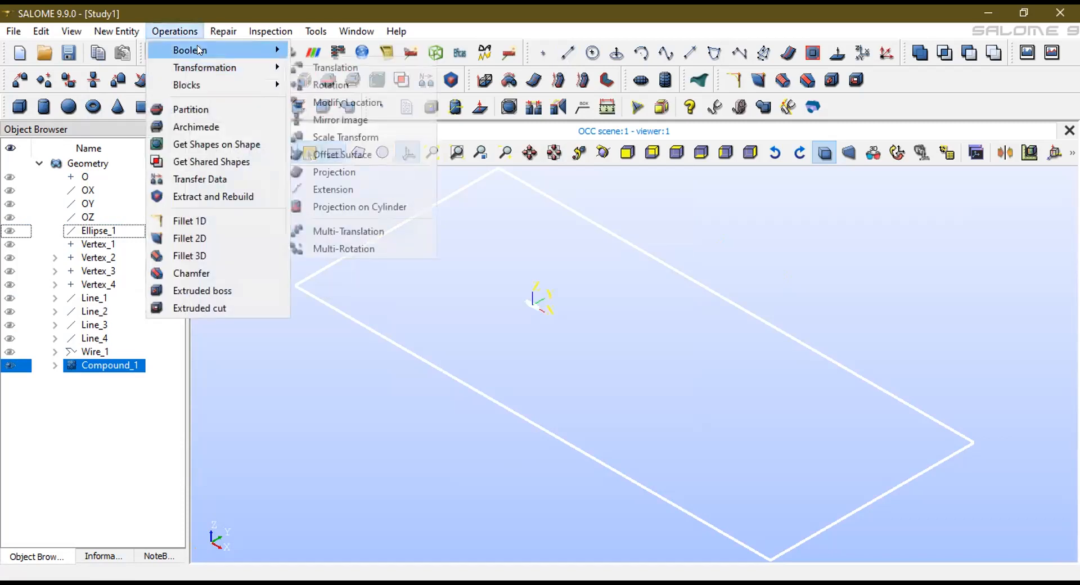
{"action": "mouse_move", "coordinate": [117, 31]}
{"action": "mouse_move", "coordinate": [137, 84]}
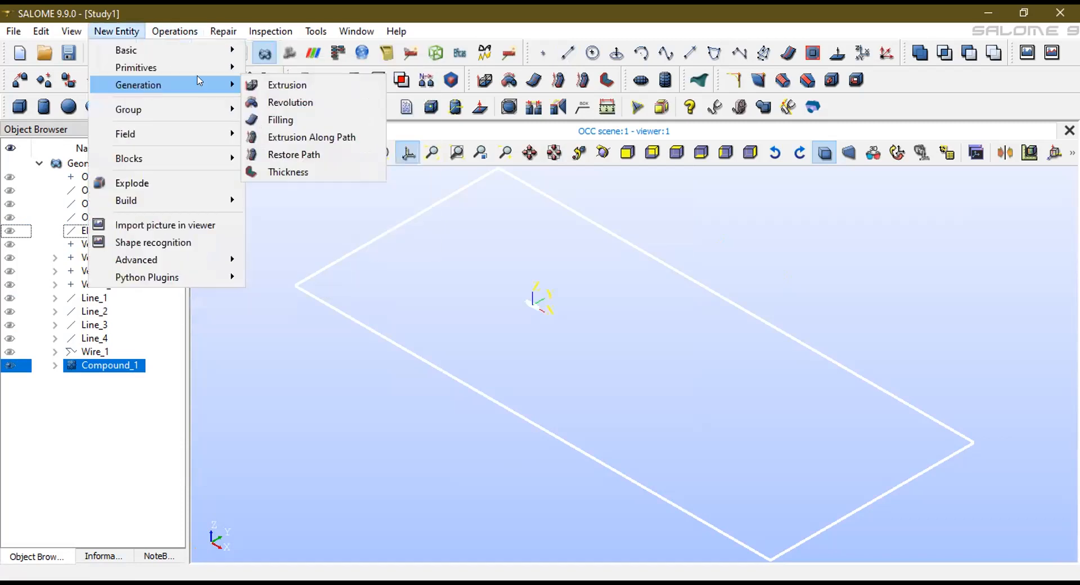
{"action": "left_click", "coordinate": [294, 86]}
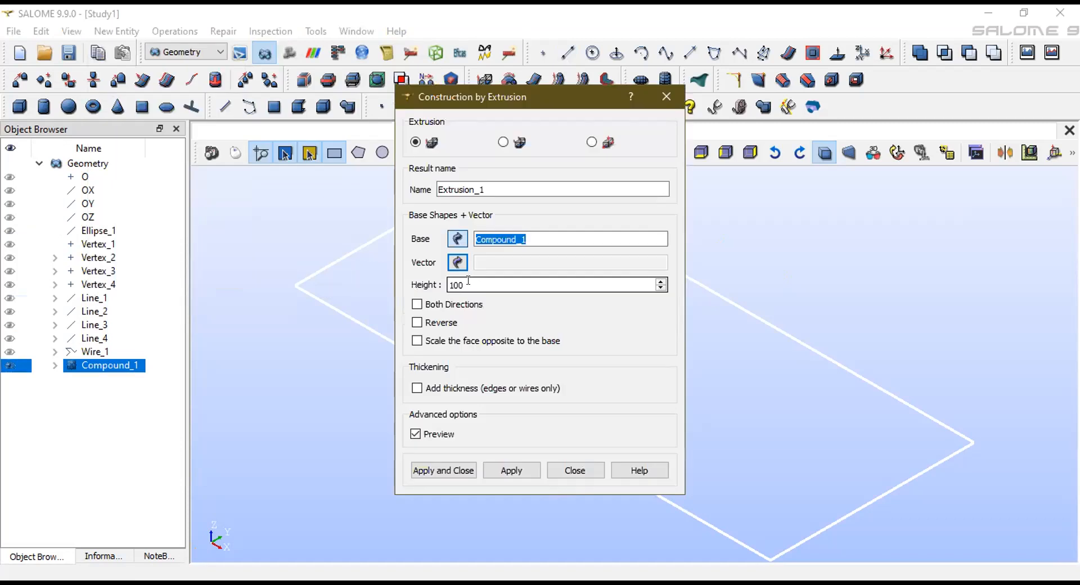
{"action": "double_click", "coordinate": [468, 280]}
{"action": "type", "text": "1"}
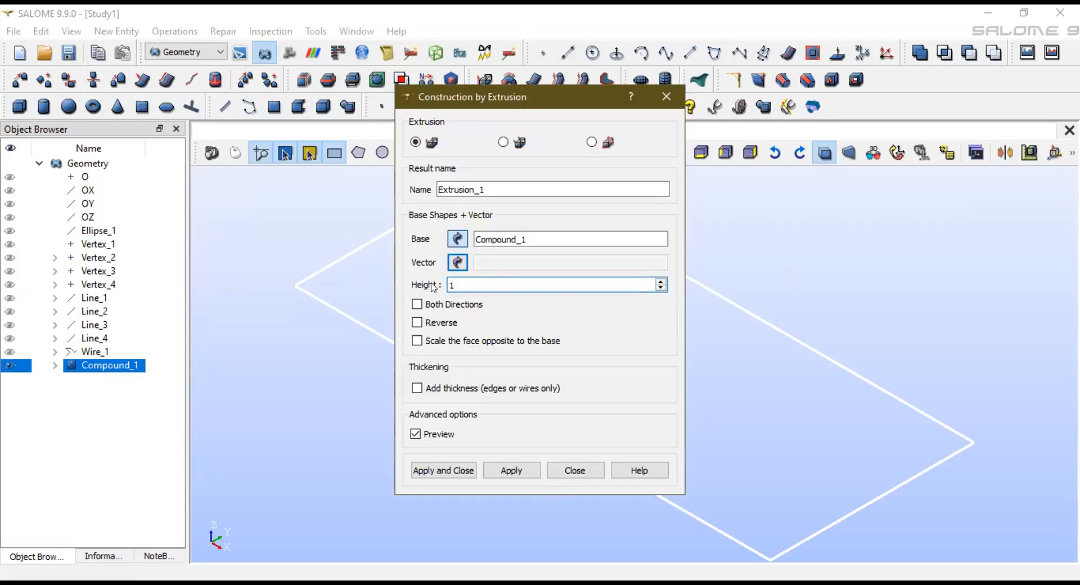
{"action": "left_click", "coordinate": [458, 263]}
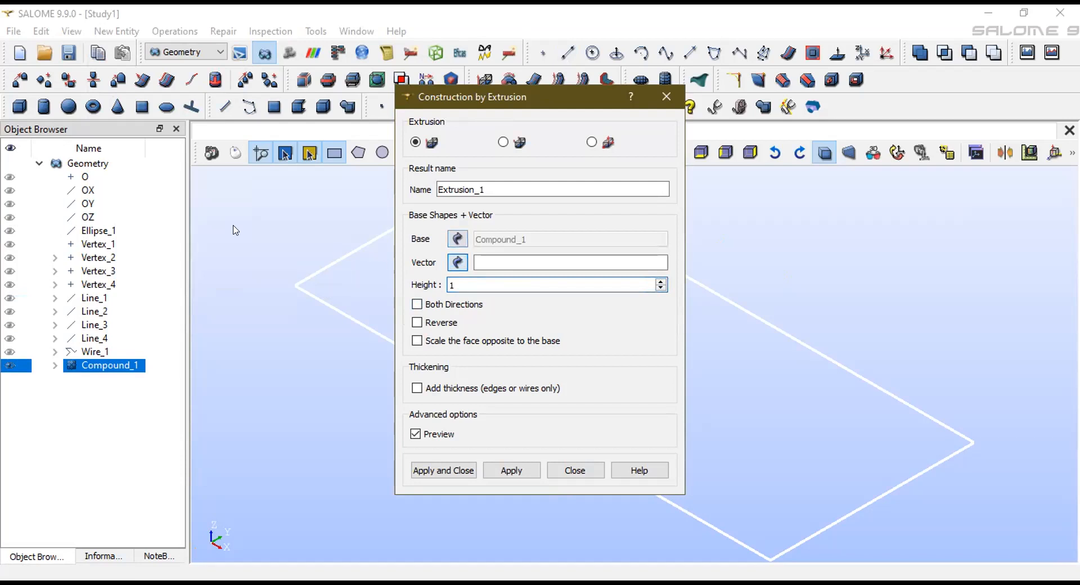
{"action": "left_click", "coordinate": [90, 219]}
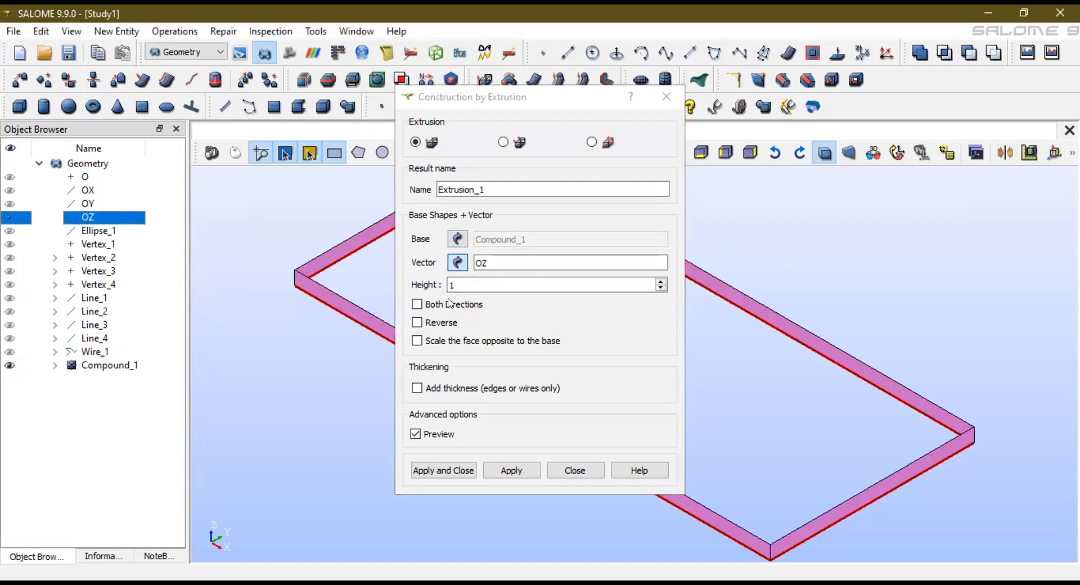
{"action": "left_click", "coordinate": [450, 470]}
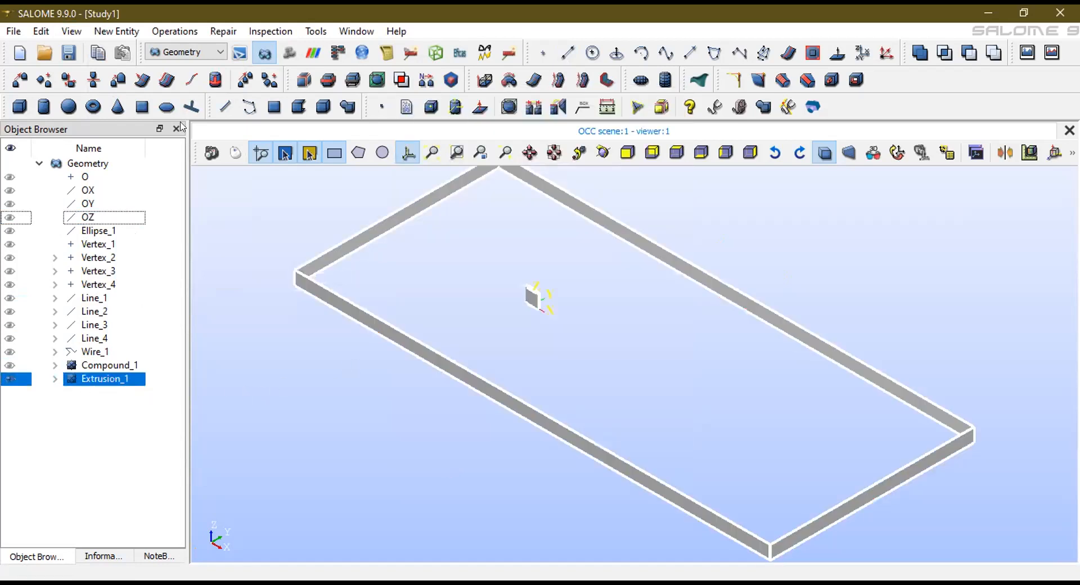
Start a new face group on Extrusion_1 and name it airfoil
{"action": "left_click", "coordinate": [116, 31]}
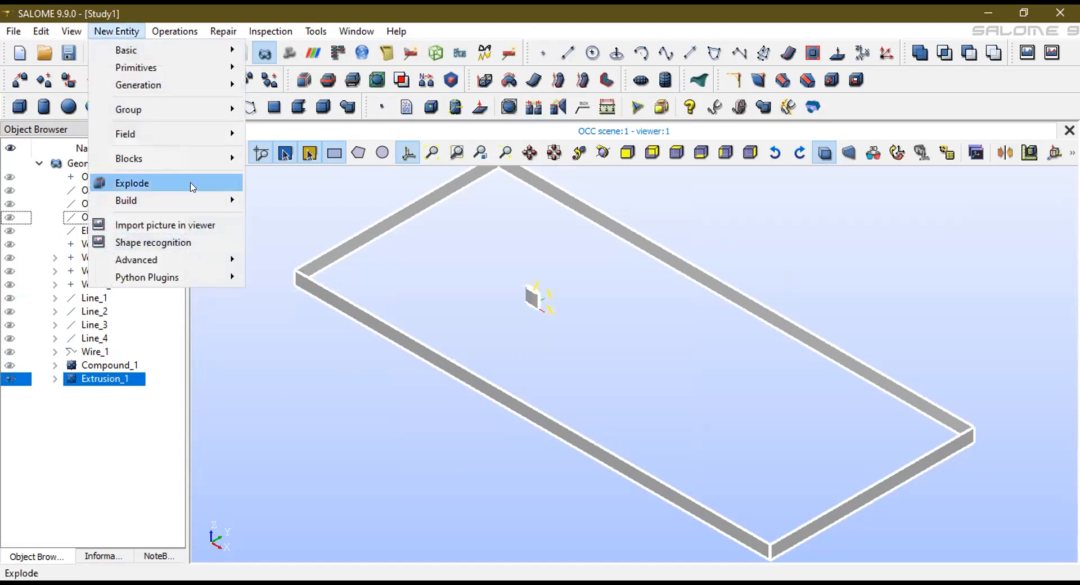
{"action": "mouse_move", "coordinate": [224, 104]}
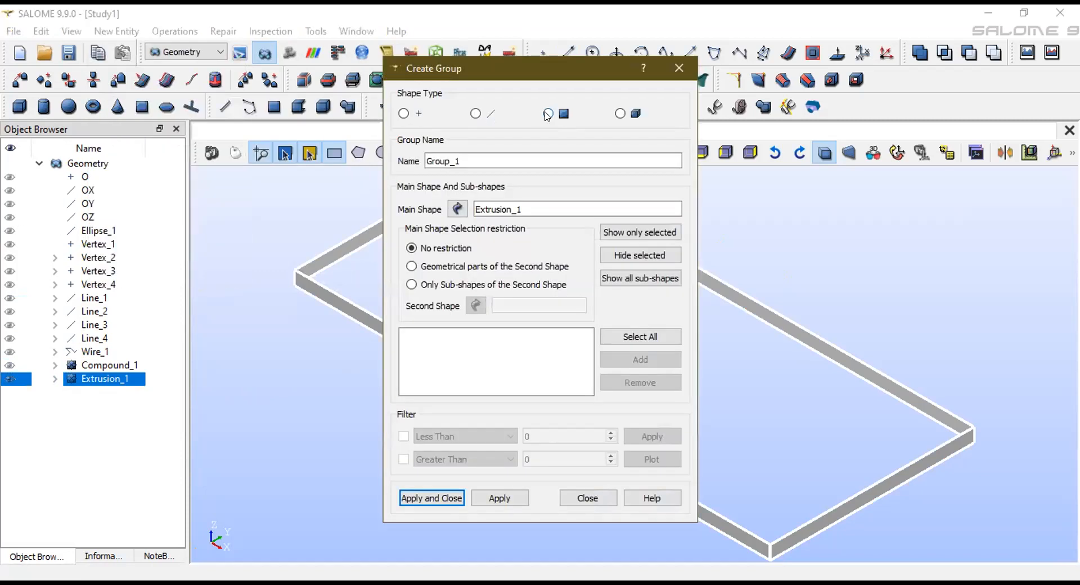
{"action": "left_click", "coordinate": [548, 114]}
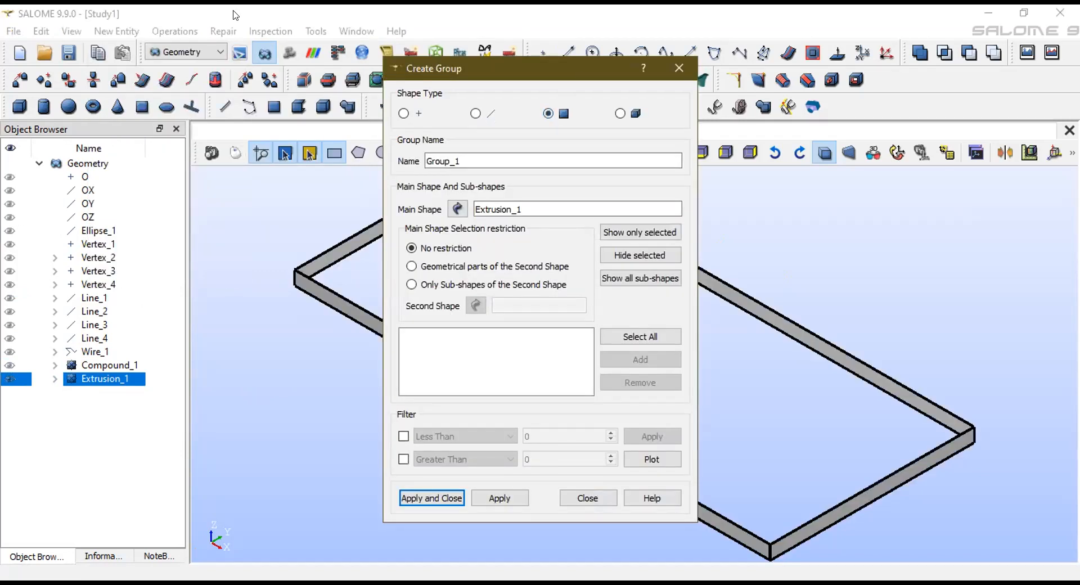
{"action": "left_click_drag", "start_coordinate": [582, 67], "coordinate": [235, 15]}
{"action": "double_click", "coordinate": [159, 108]}
{"action": "type", "text": "airfoil"}
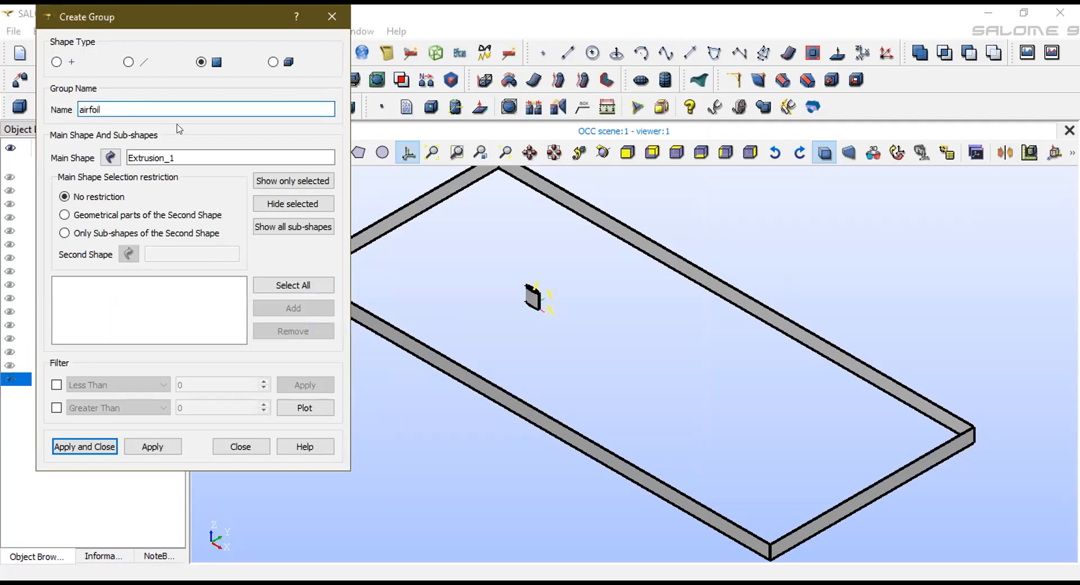
Add the extruded ellipse's face to the airfoil group and create the group
{"action": "left_click", "coordinate": [529, 303]}
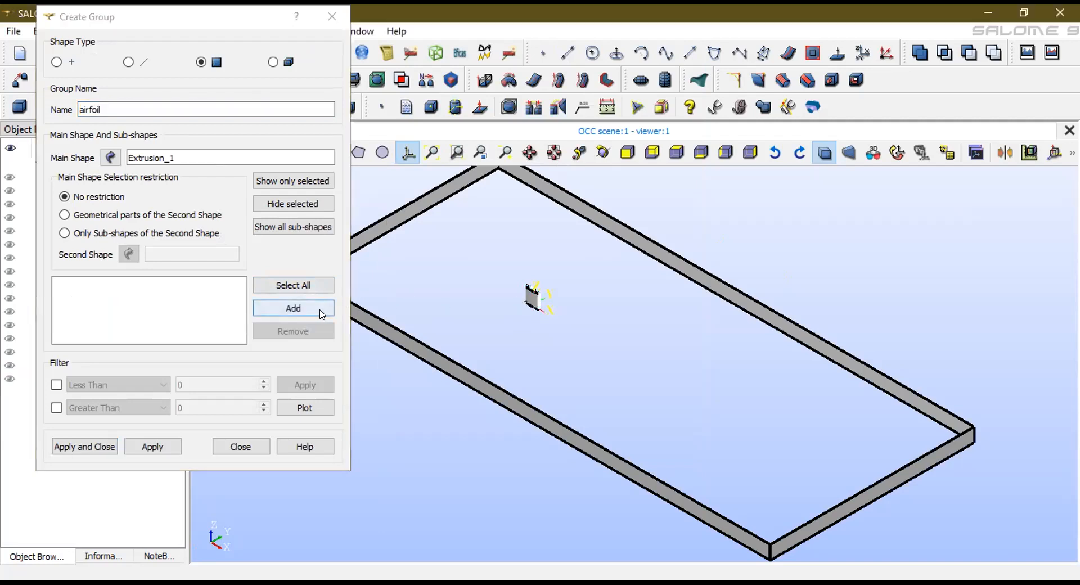
{"action": "left_click", "coordinate": [290, 308]}
{"action": "scroll", "coordinate": [547, 306], "scroll_direction": "up", "scroll_amount": 5}
{"action": "scroll", "coordinate": [547, 305], "scroll_direction": "up", "scroll_amount": 2}
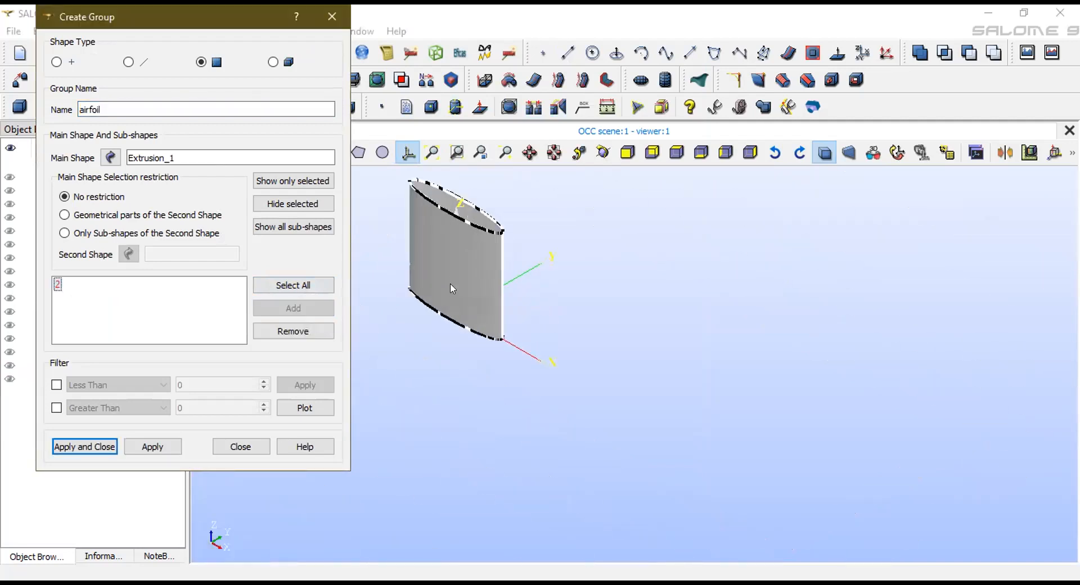
{"action": "left_click", "coordinate": [450, 275]}
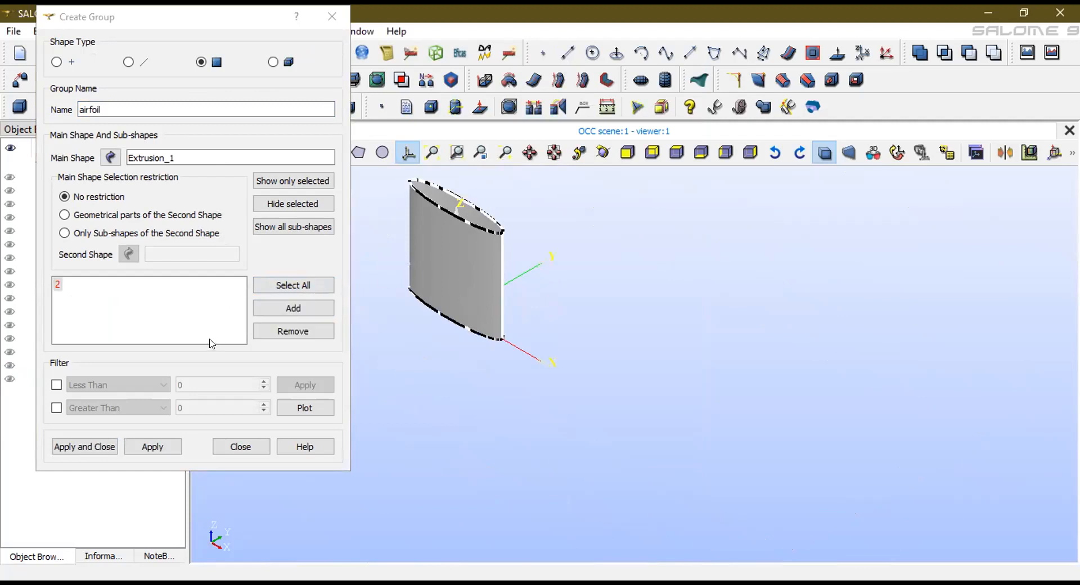
{"action": "scroll", "coordinate": [431, 302], "scroll_direction": "down", "scroll_amount": 5}
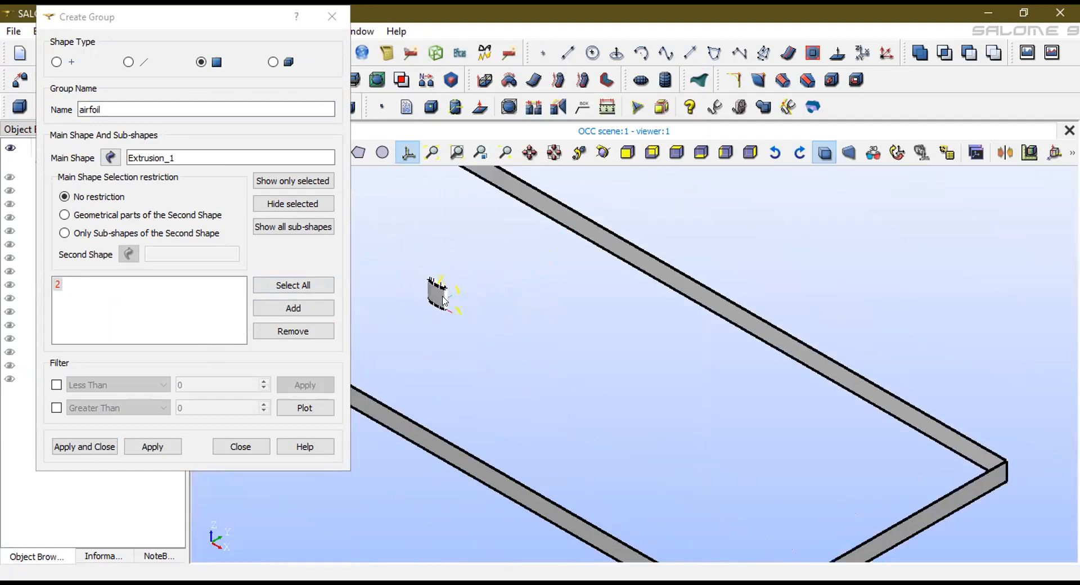
{"action": "scroll", "coordinate": [437, 304], "scroll_direction": "up", "scroll_amount": 5}
{"action": "left_click", "coordinate": [603, 152]}
{"action": "left_click_drag", "start_coordinate": [579, 173], "coordinate": [495, 225]}
{"action": "left_click", "coordinate": [898, 152]}
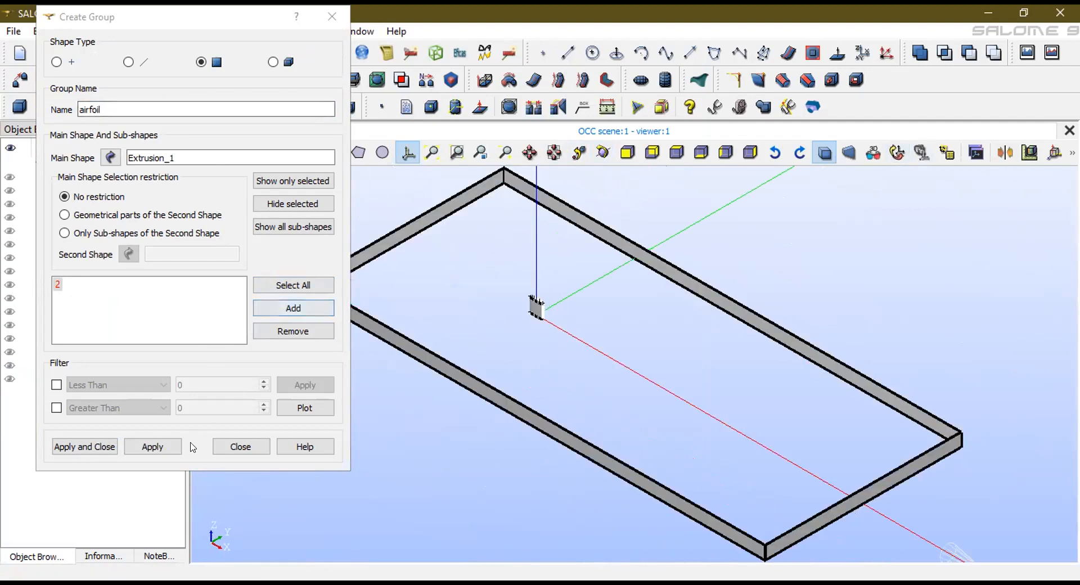
{"action": "left_click", "coordinate": [153, 446]}
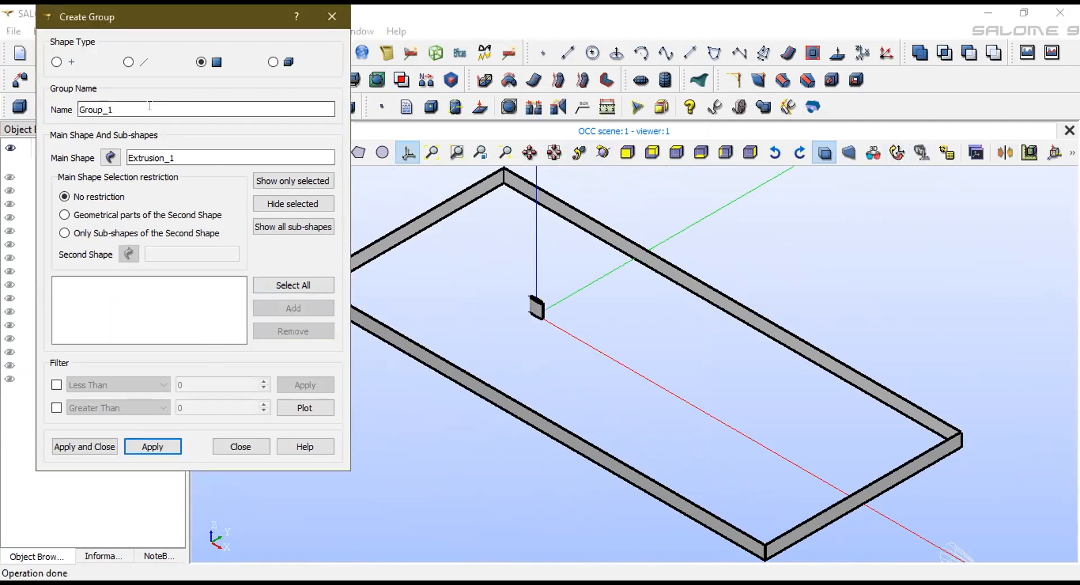
Create a face group named inlet from the domain's short side face at the negative X end
{"action": "type", "text": "inlet"}
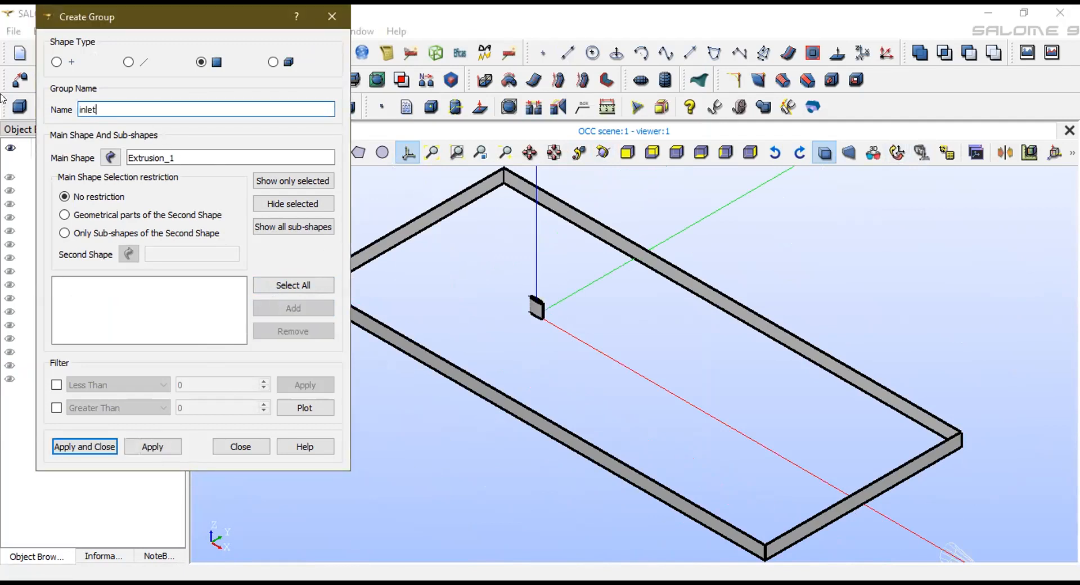
{"action": "left_click", "coordinate": [448, 216]}
{"action": "left_click", "coordinate": [293, 309]}
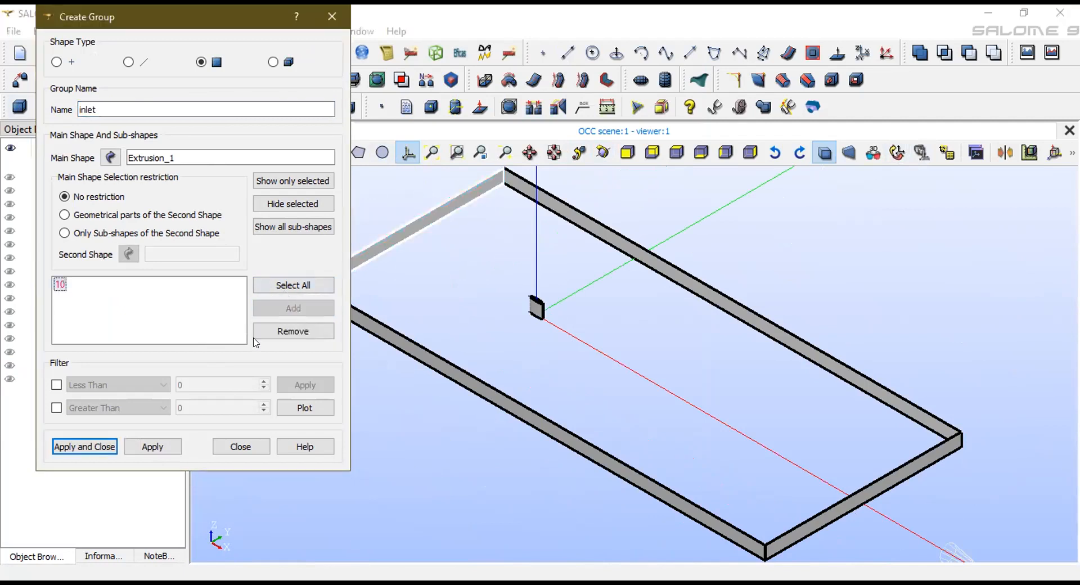
{"action": "left_click", "coordinate": [152, 446]}
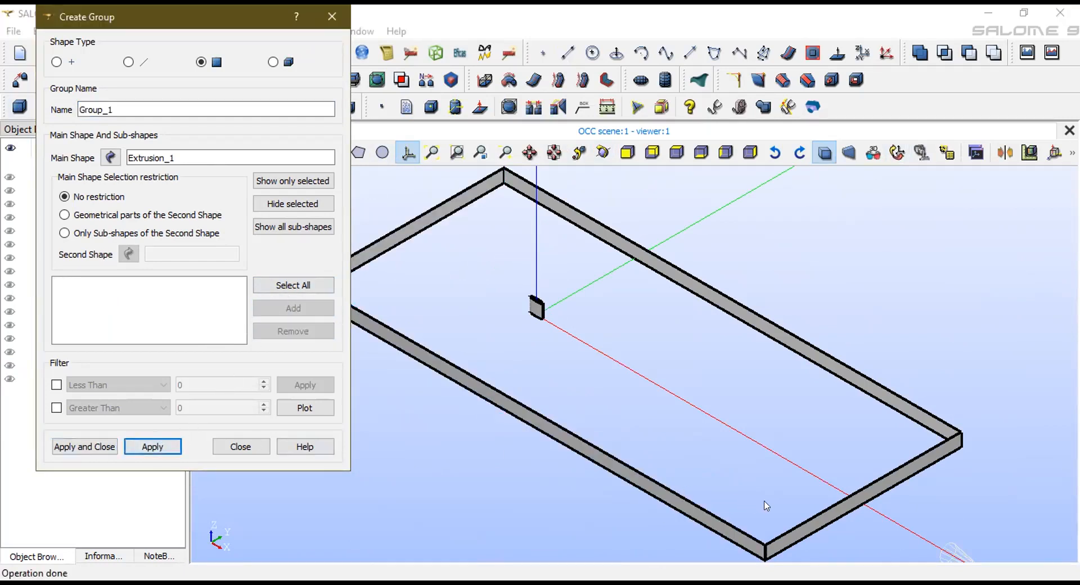
Create a face group named outlet from the domain's short side face at the positive X end
{"action": "left_click", "coordinate": [812, 529]}
{"action": "left_click", "coordinate": [293, 308]}
{"action": "left_click_drag", "start_coordinate": [116, 110], "coordinate": [1, 90]}
{"action": "type", "text": "outlet"}
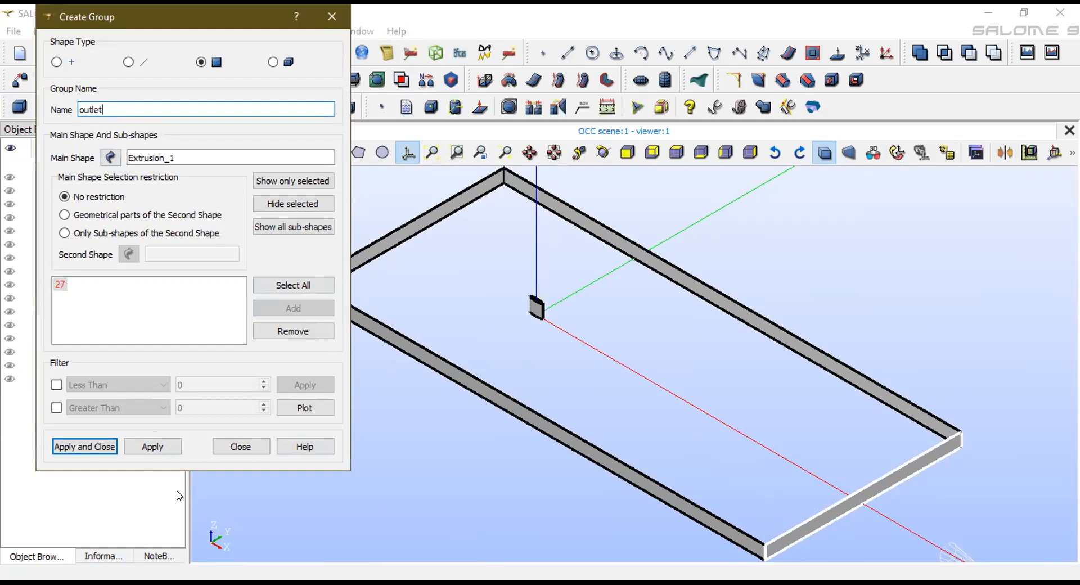
{"action": "left_click", "coordinate": [152, 446]}
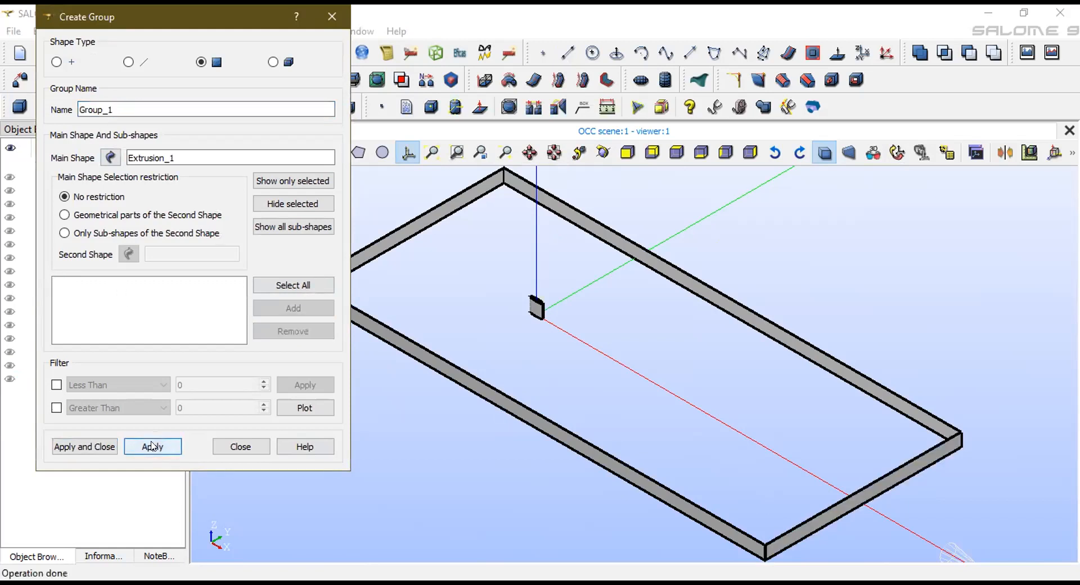
Create a face group named top from the domain's long side face on the positive Y side
{"action": "left_click", "coordinate": [721, 306]}
{"action": "left_click_drag", "start_coordinate": [115, 110], "coordinate": [2, 73]}
{"action": "type", "text": "top"}
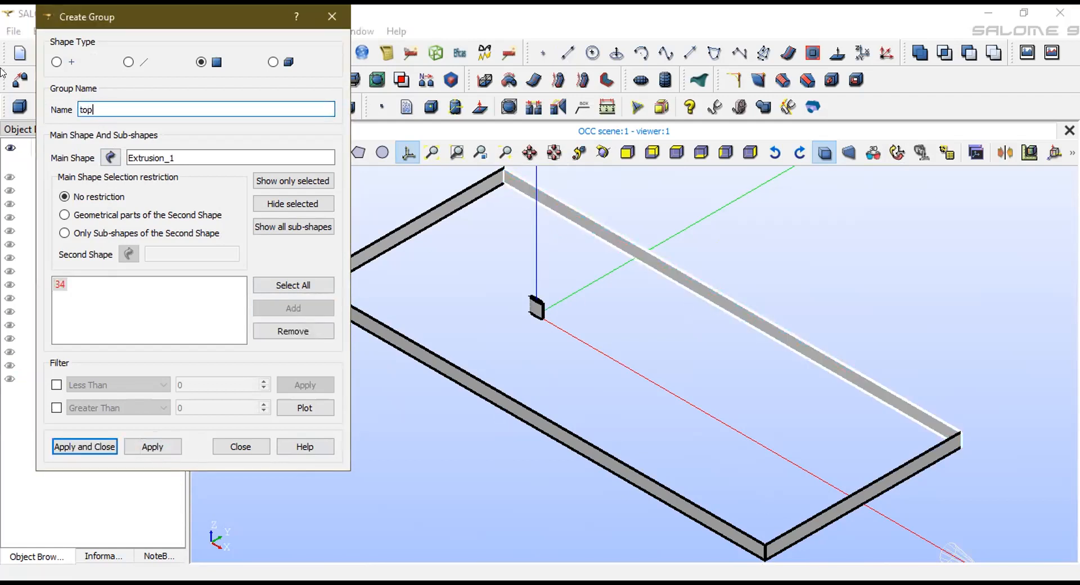
{"action": "left_click", "coordinate": [164, 448]}
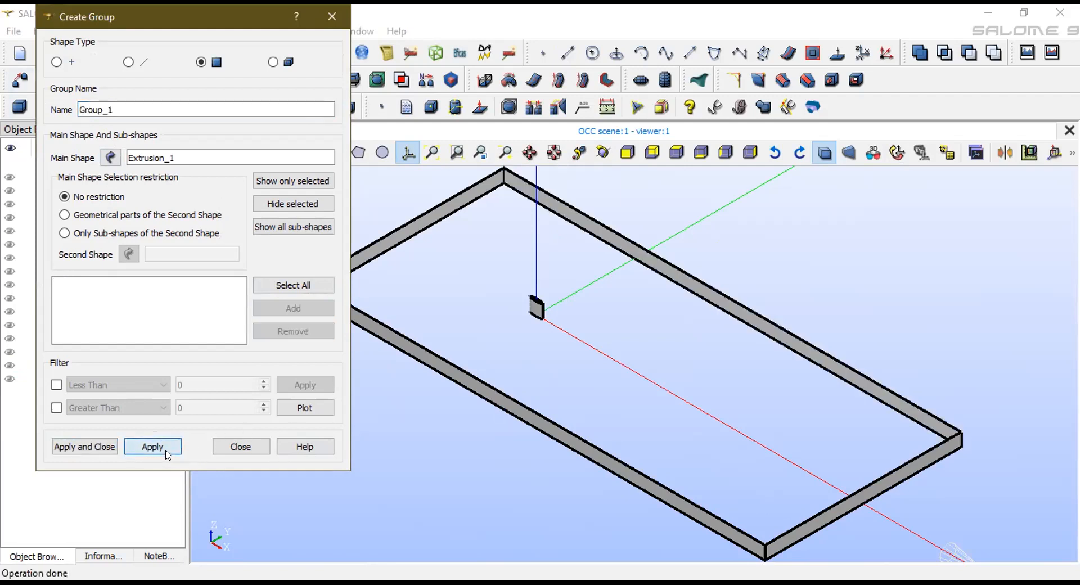
Create a face group named bottom from the long side face on the negative Y side and finish group creation
{"action": "left_click", "coordinate": [559, 429]}
{"action": "left_click", "coordinate": [293, 308]}
{"action": "left_click_drag", "start_coordinate": [113, 110], "coordinate": [1, 100]}
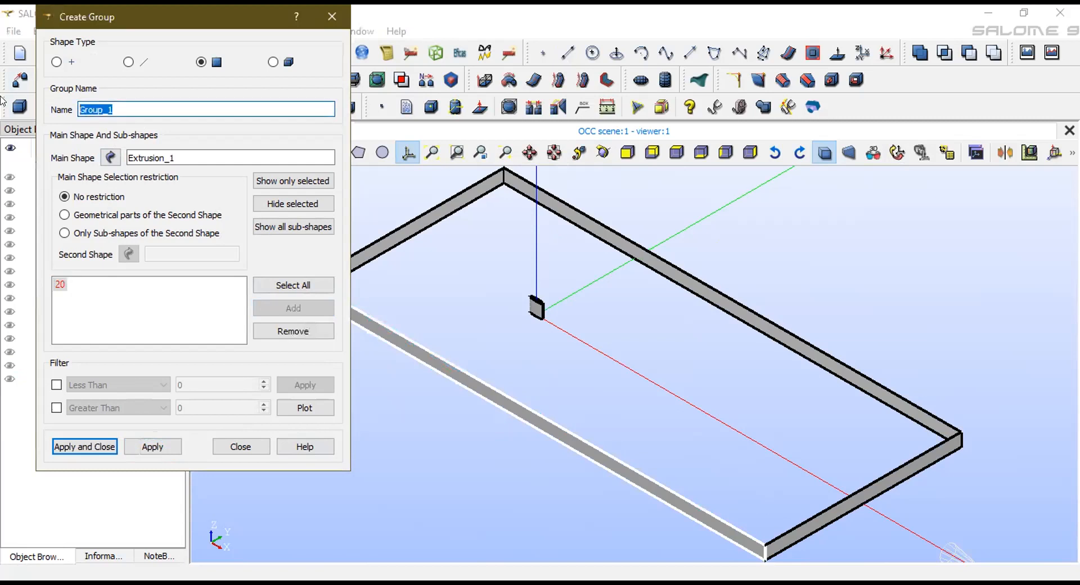
{"action": "type", "text": "bottom"}
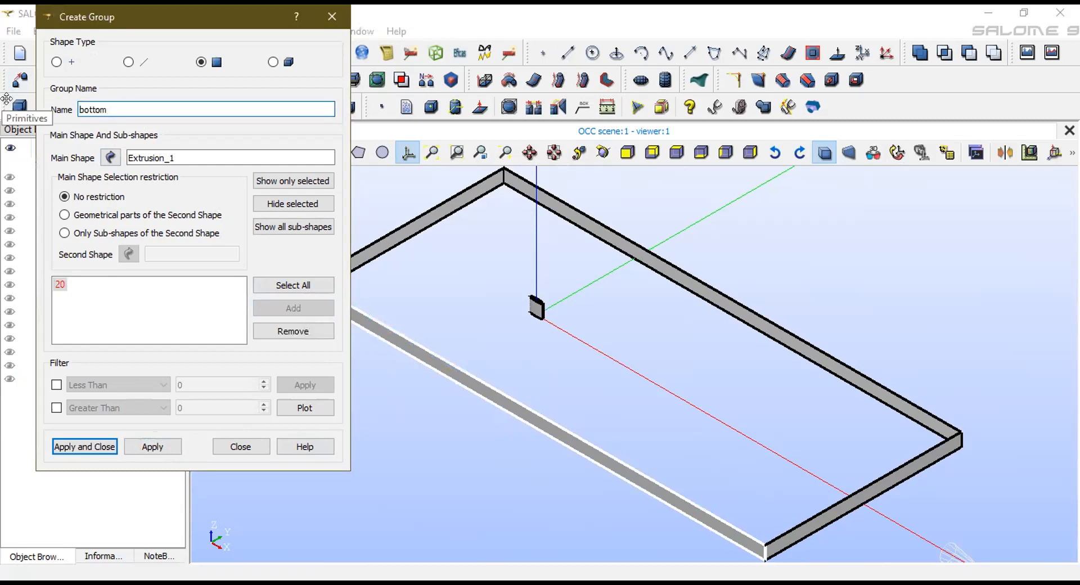
{"action": "left_click", "coordinate": [93, 446]}
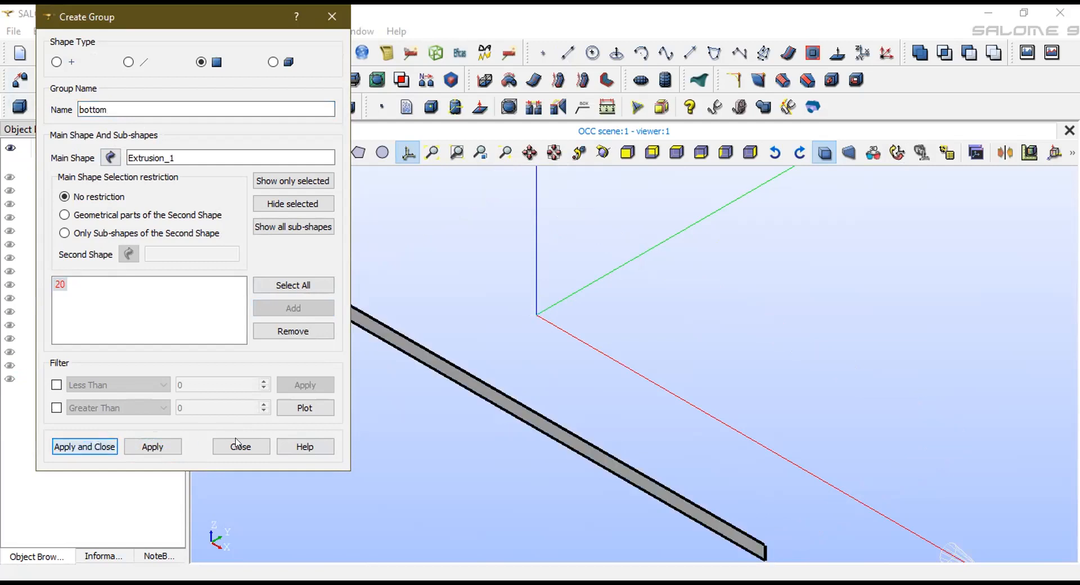
{"action": "left_click", "coordinate": [237, 445]}
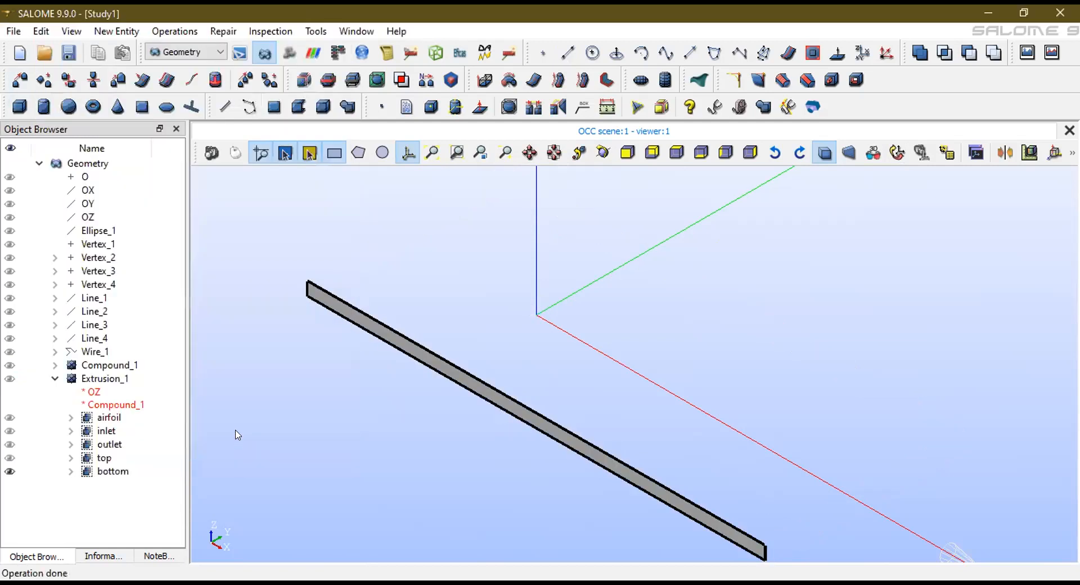
Show the top, outlet, inlet and airfoil groups in the viewer alongside the bottom group
{"action": "left_click", "coordinate": [5, 456]}
{"action": "left_click", "coordinate": [8, 445]}
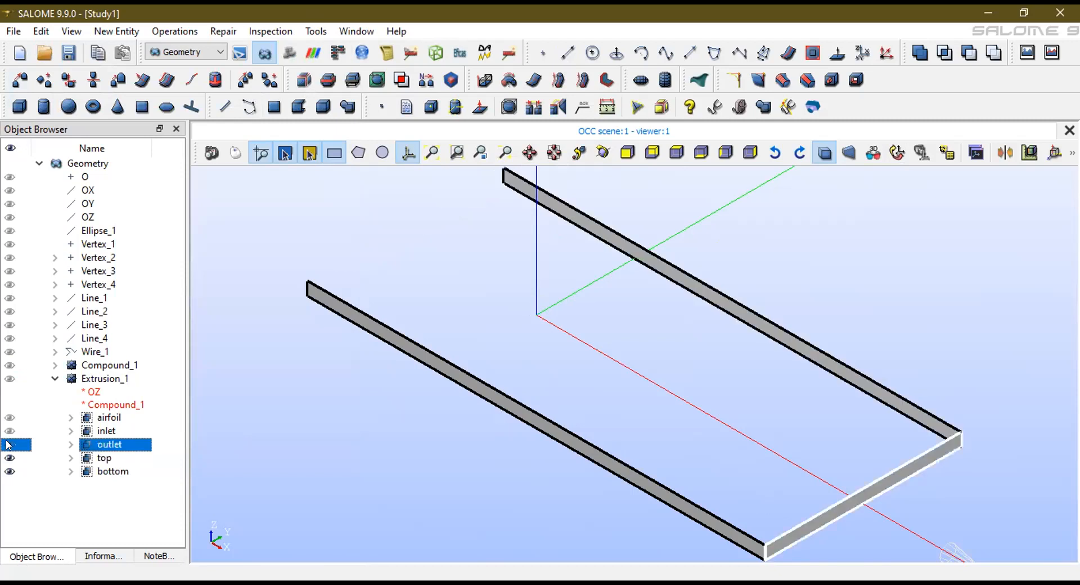
{"action": "left_click", "coordinate": [9, 431]}
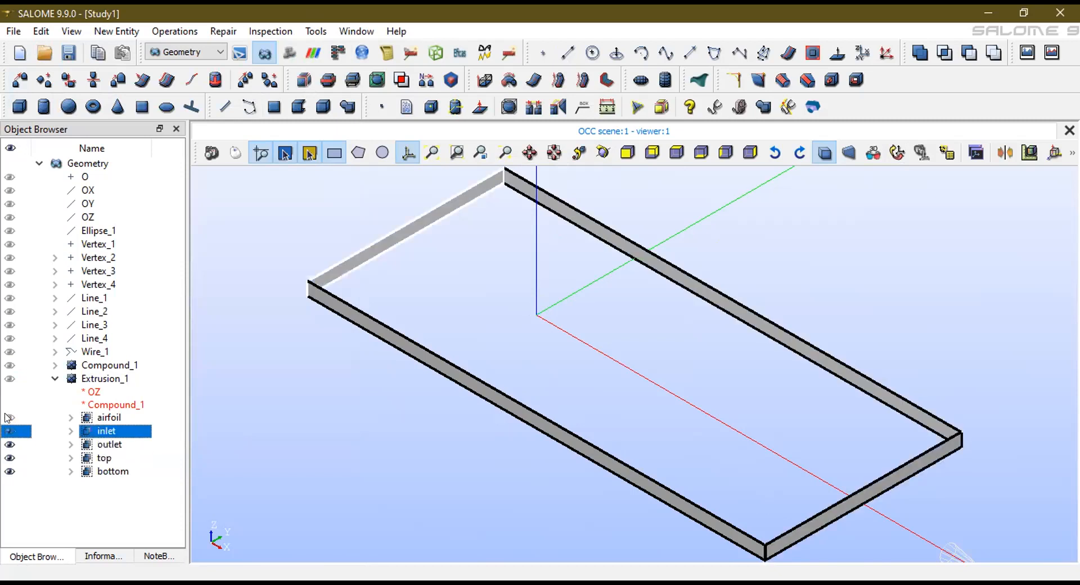
{"action": "left_click", "coordinate": [7, 417]}
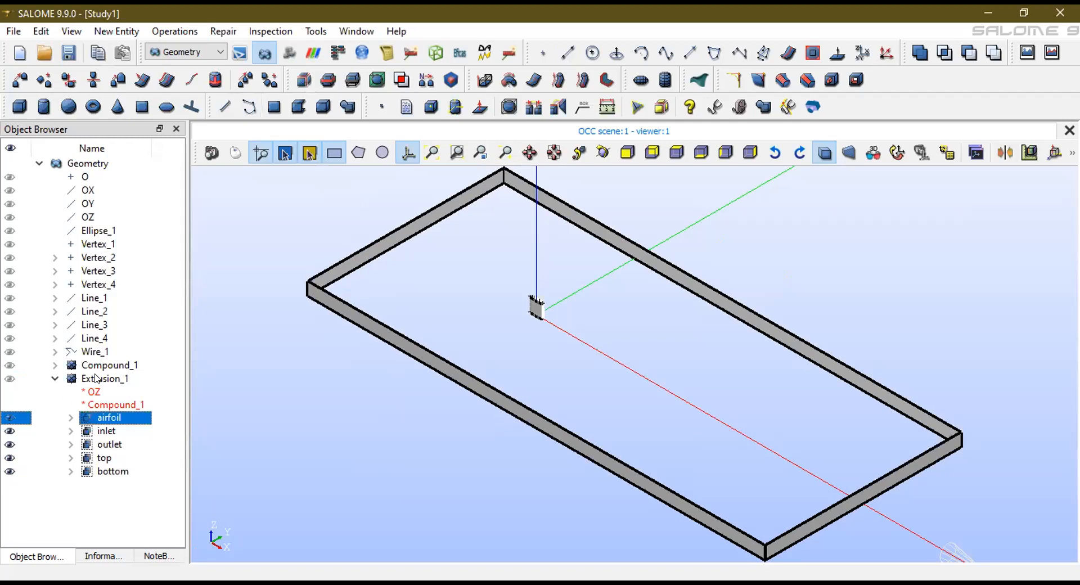
{"action": "left_click", "coordinate": [101, 378]}
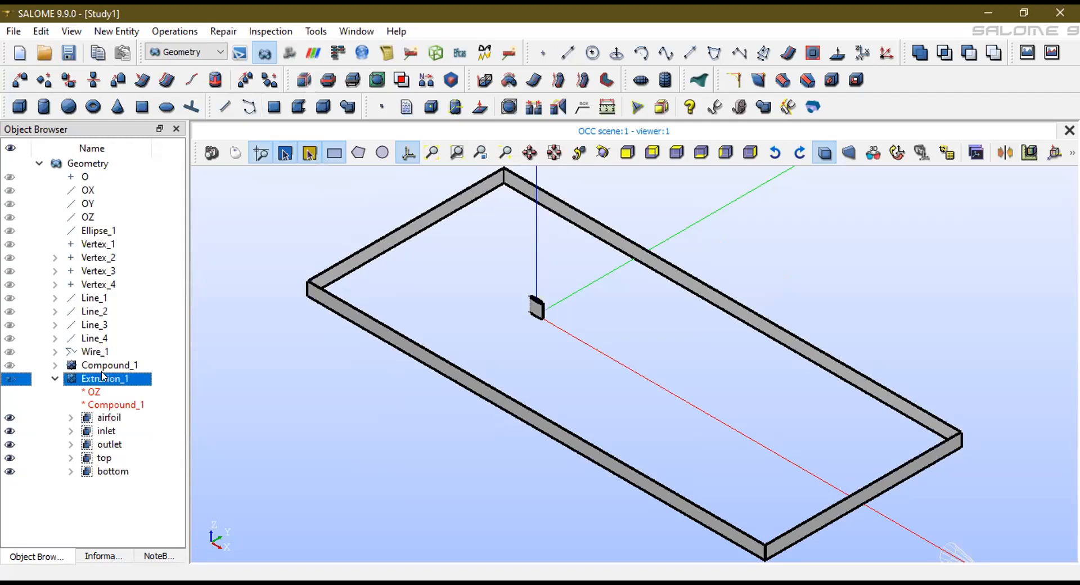
{"action": "left_click", "coordinate": [168, 51]}
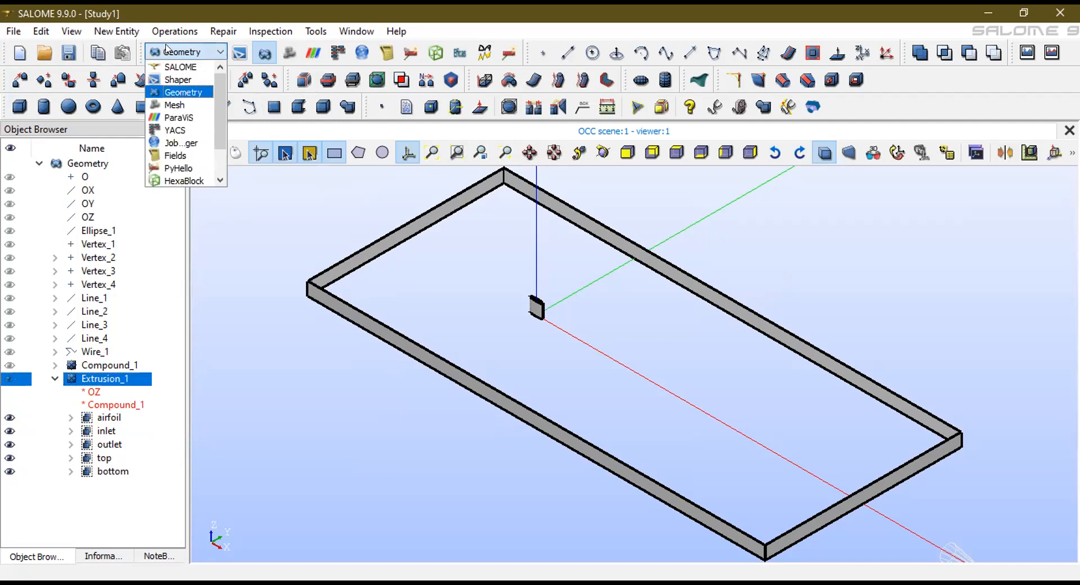
{"action": "left_click", "coordinate": [245, 204]}
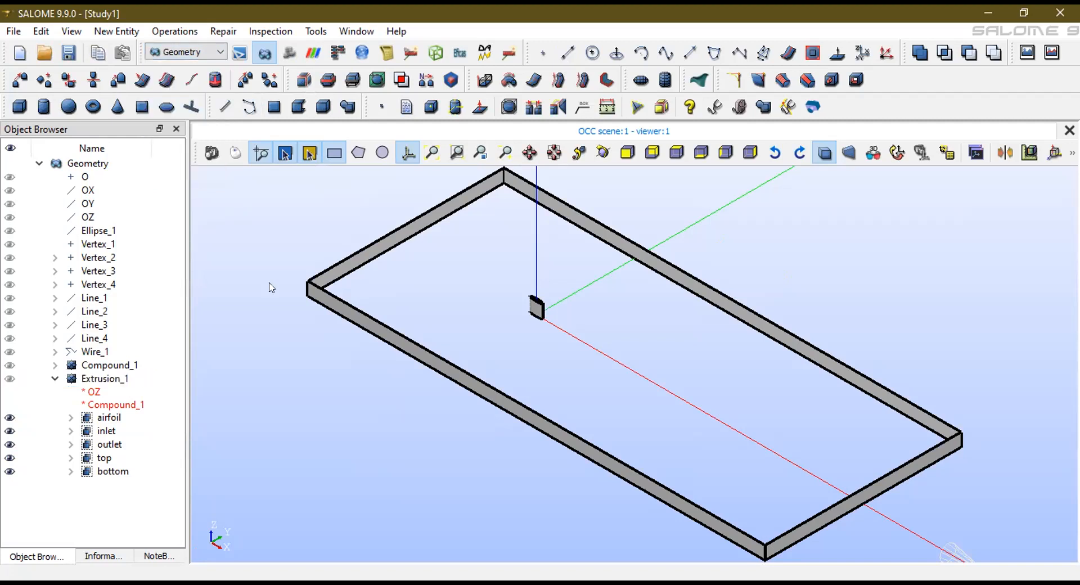
Run the script extractFeatureEdges3.py from D:\Salome-cfMesh on Extrusion_1 to extract its feature edges
{"action": "left_click", "coordinate": [109, 383]}
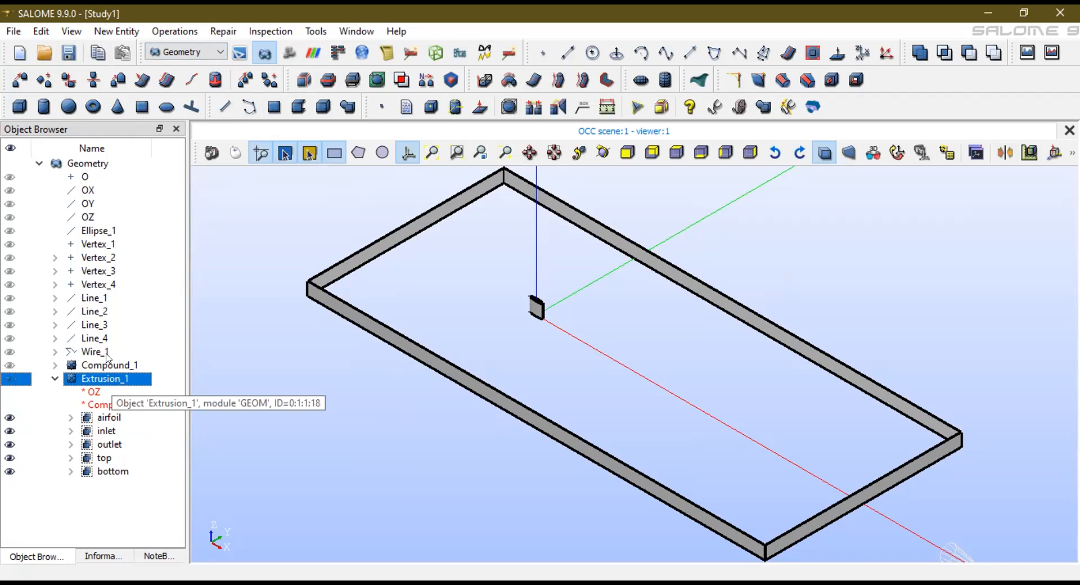
{"action": "key", "text": "ctrl+t"}
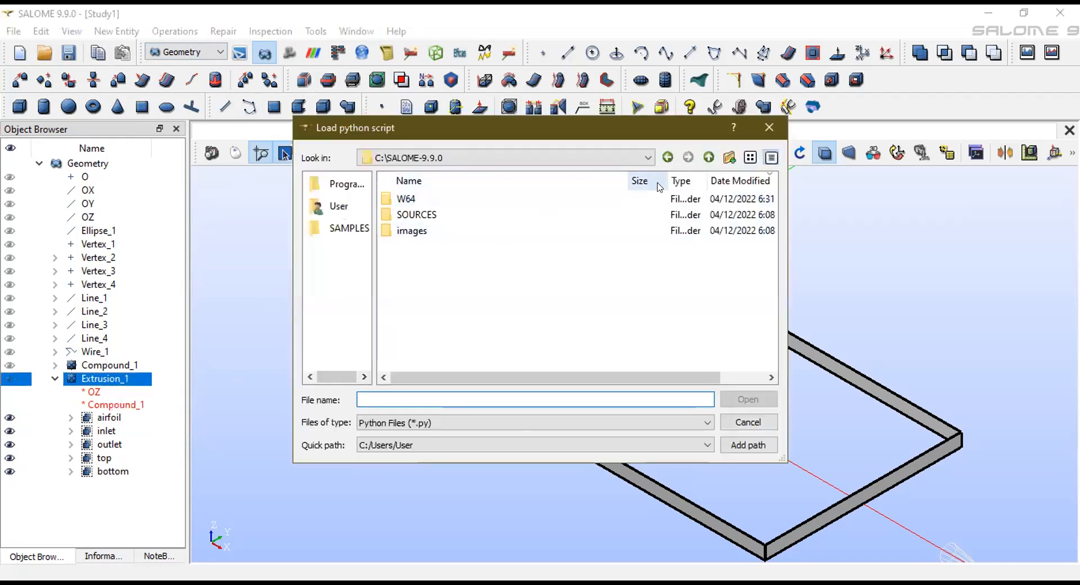
{"action": "left_click", "coordinate": [630, 161]}
{"action": "left_click", "coordinate": [562, 198]}
{"action": "double_click", "coordinate": [419, 214]}
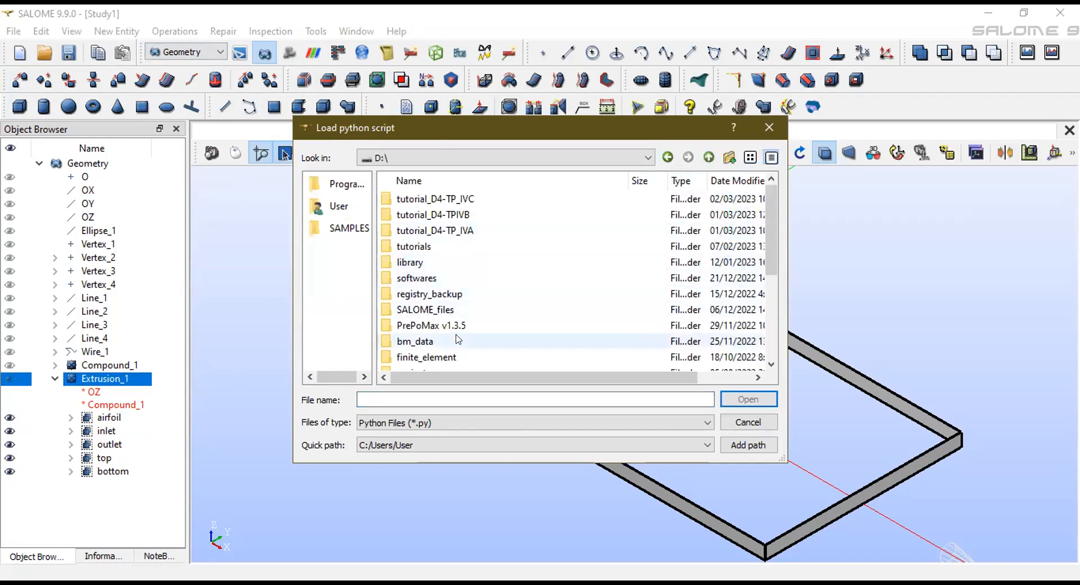
{"action": "scroll", "coordinate": [459, 339], "scroll_direction": "down", "scroll_amount": 4}
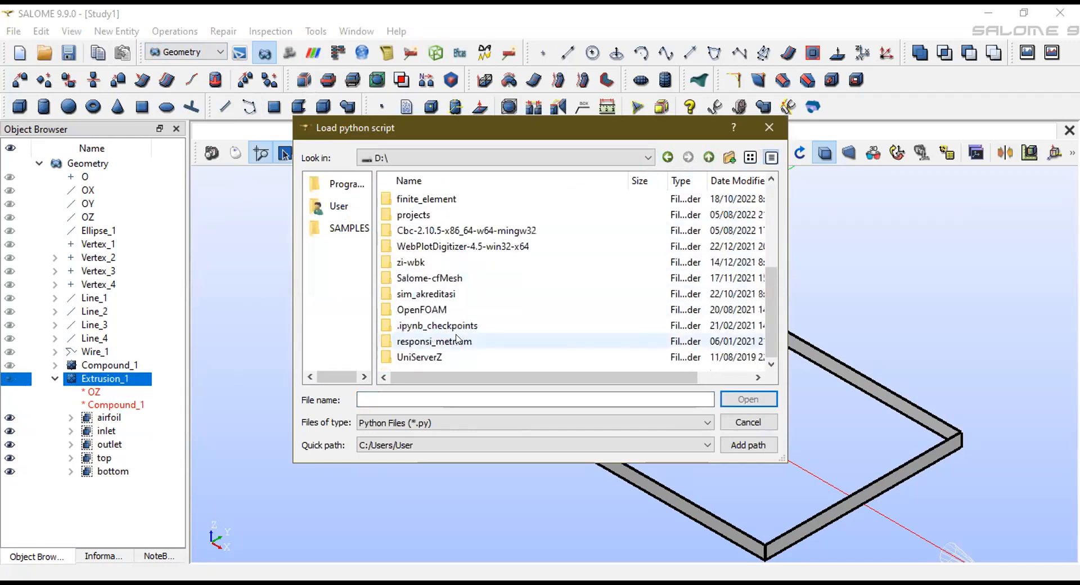
{"action": "double_click", "coordinate": [444, 279]}
{"action": "left_click", "coordinate": [472, 200]}
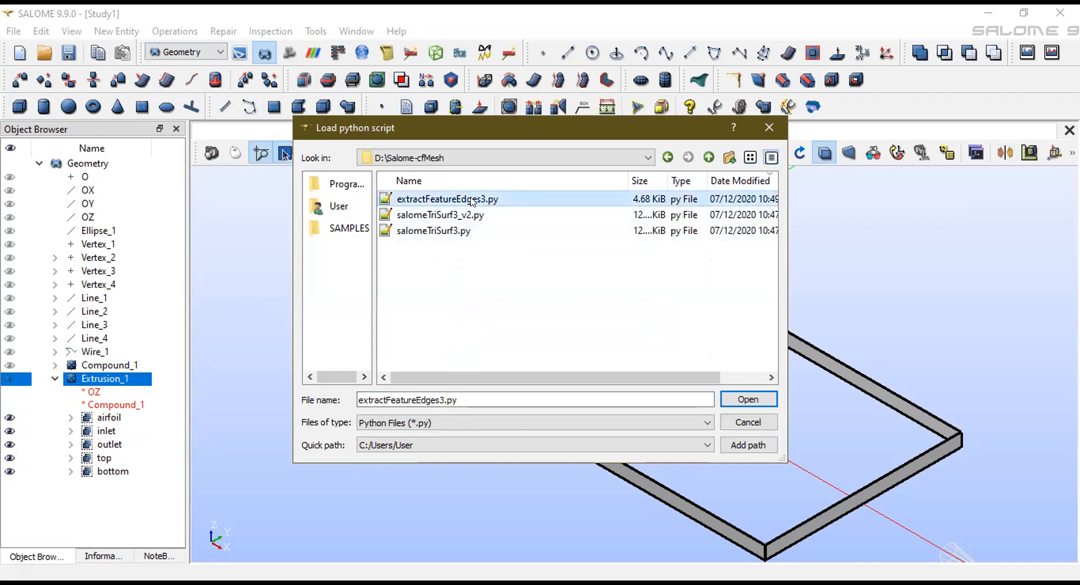
{"action": "left_click", "coordinate": [735, 403]}
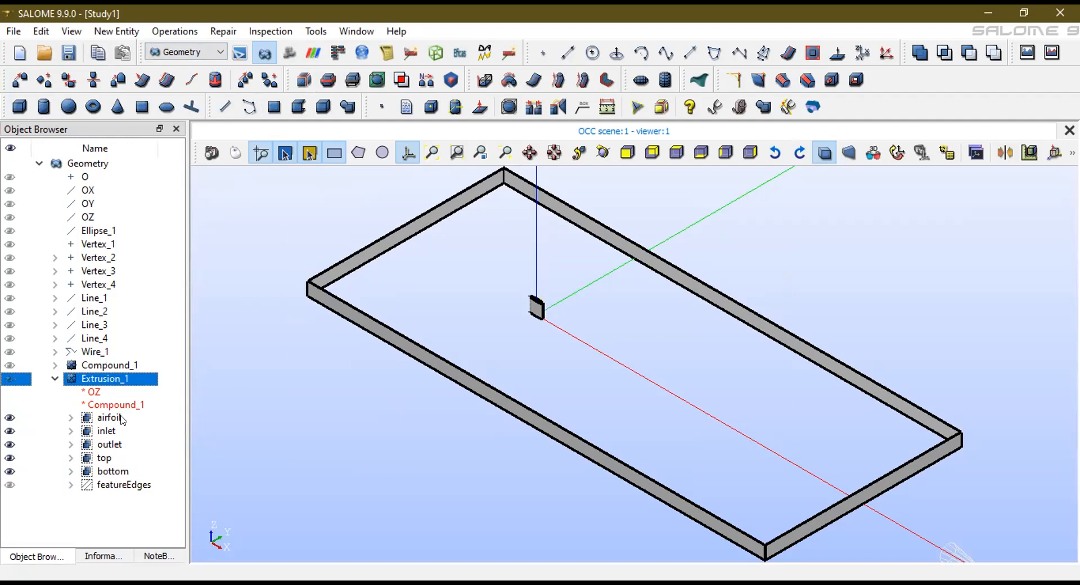
Switch to the Mesh module, keeping Extrusion_1 selected as the geometry to mesh
{"action": "left_click", "coordinate": [205, 53]}
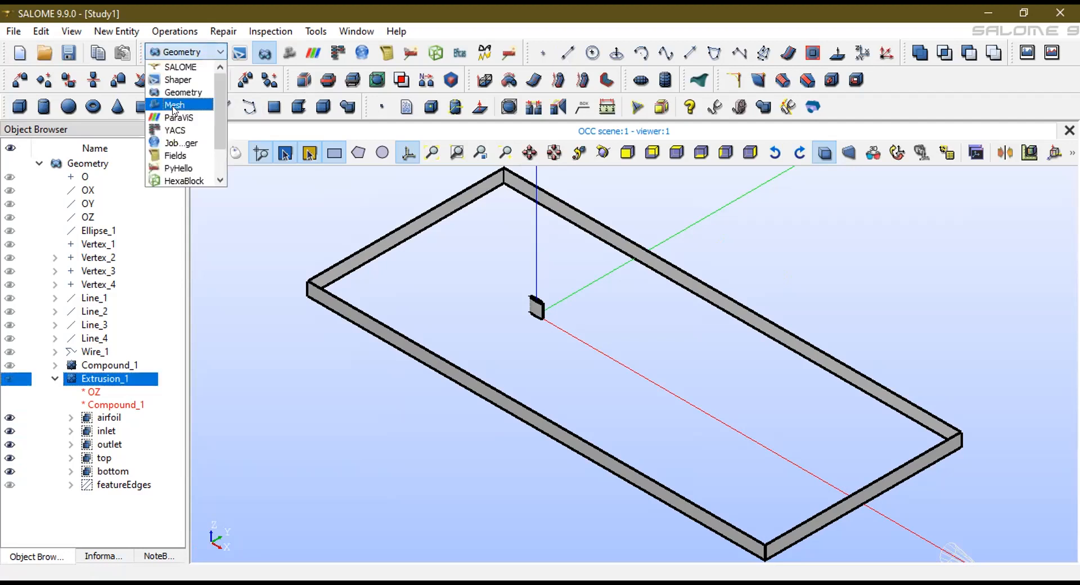
{"action": "left_click", "coordinate": [173, 107]}
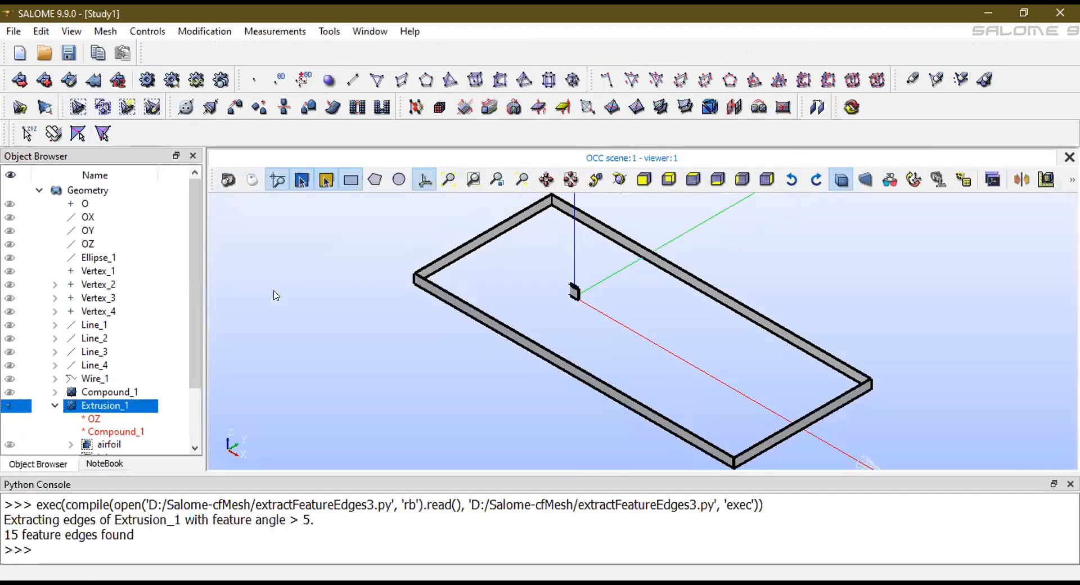
{"action": "scroll", "coordinate": [140, 334], "scroll_direction": "down", "scroll_amount": 2}
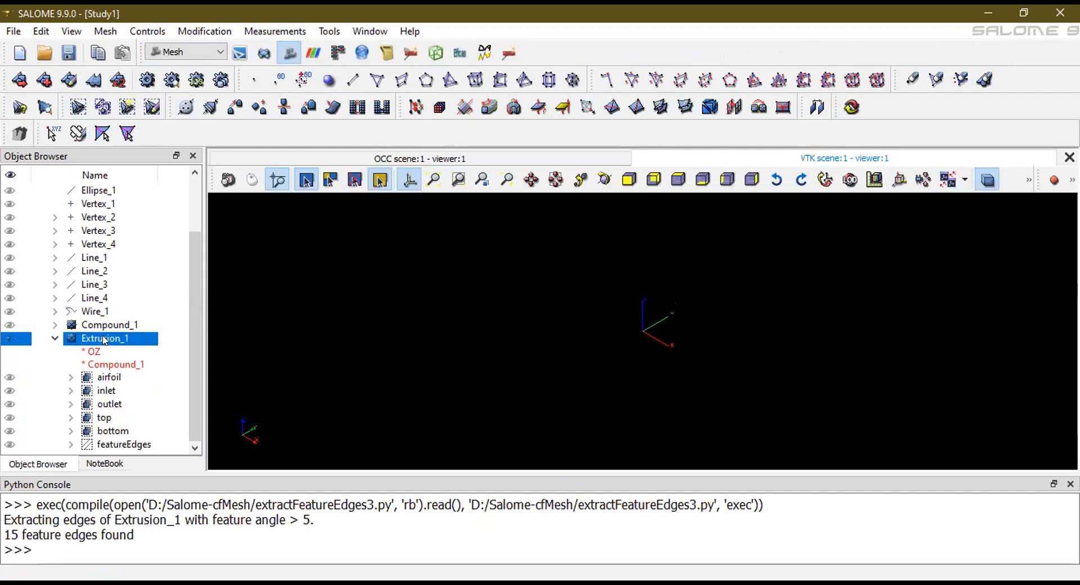
Create Mesh_1 on Extrusion_1 using the NETGEN 1D-2D algorithm and a NETGEN 2D Parameters hypothesis with its default values
{"action": "left_click", "coordinate": [19, 80]}
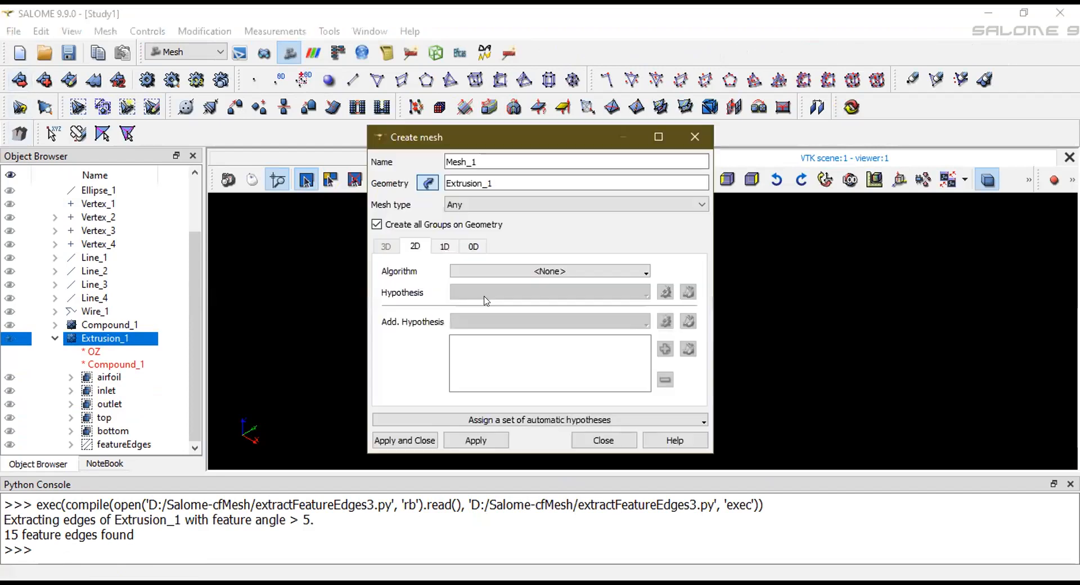
{"action": "left_click", "coordinate": [520, 273]}
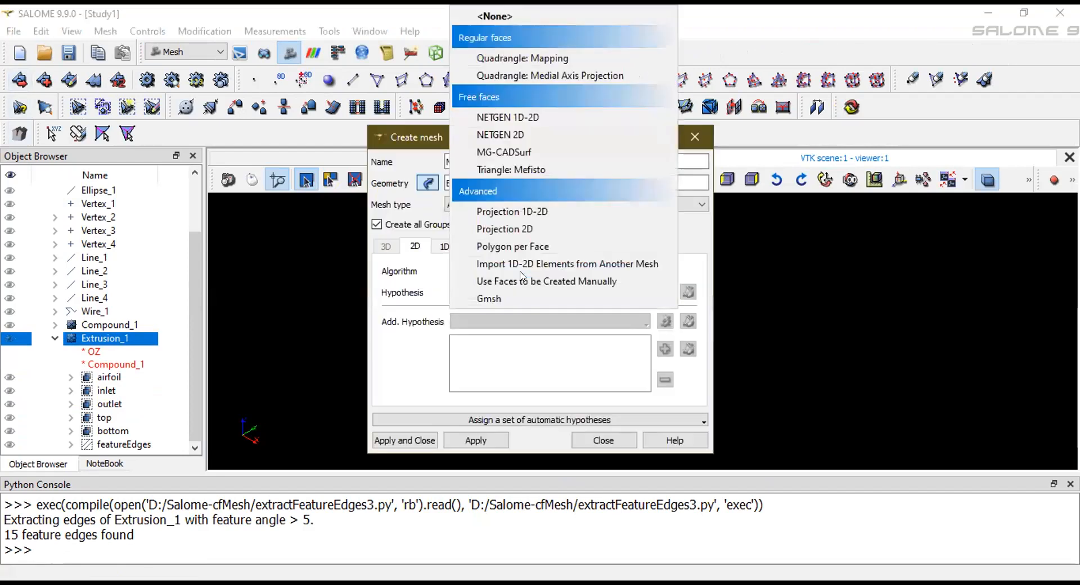
{"action": "left_click", "coordinate": [533, 117]}
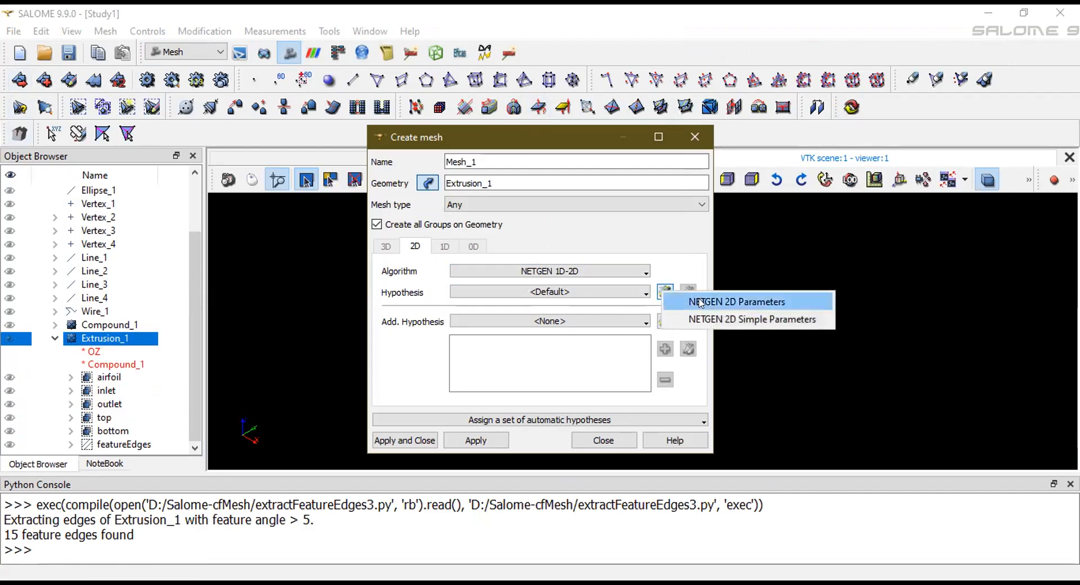
{"action": "left_click", "coordinate": [700, 303]}
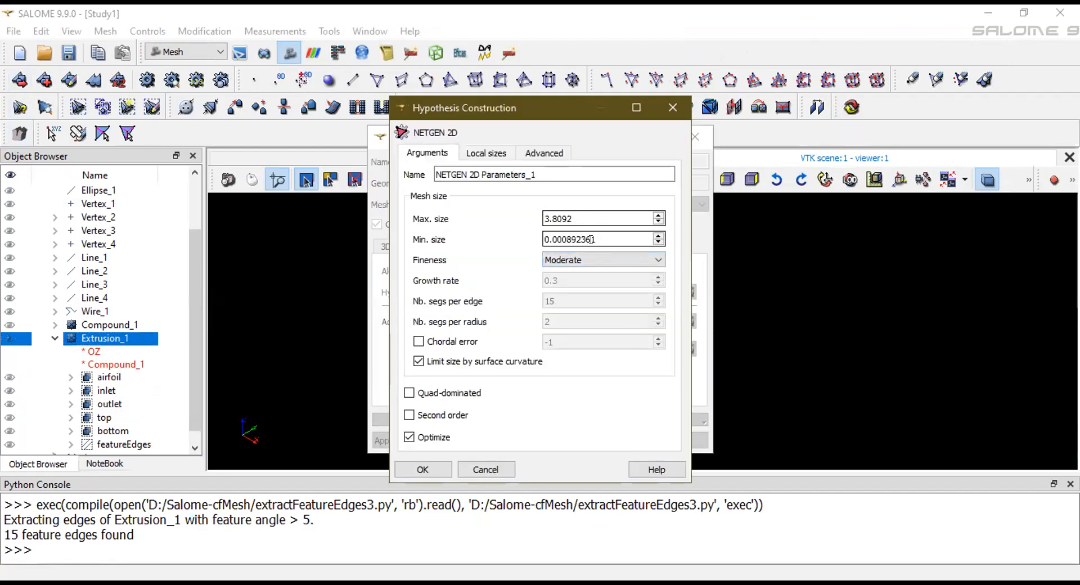
{"action": "left_click", "coordinate": [406, 464]}
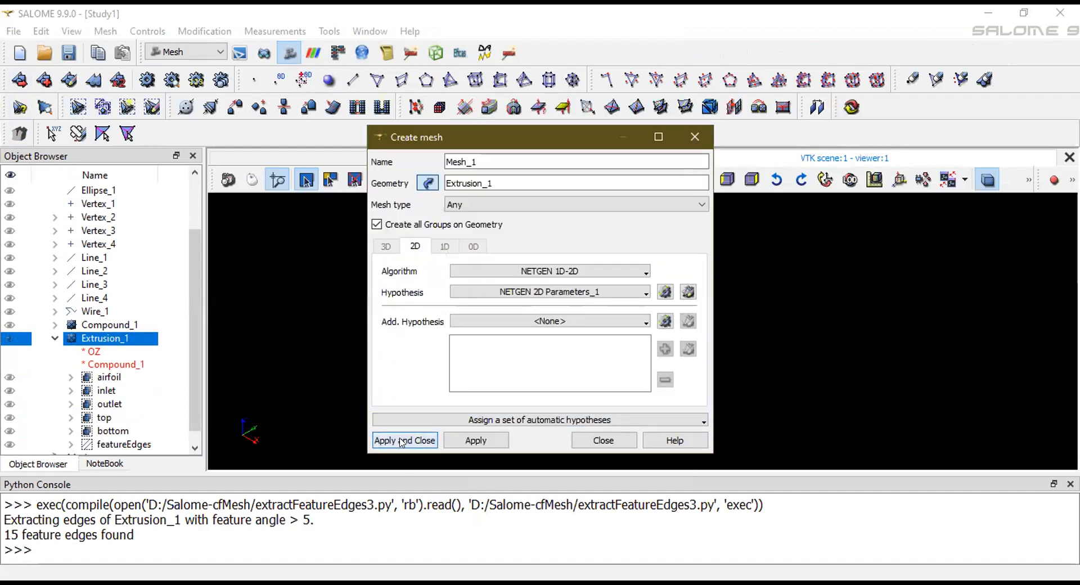
{"action": "left_click", "coordinate": [401, 440]}
Compute Mesh_1, dismiss the computation report and inspect the surface mesh around the airfoil
{"action": "left_click", "coordinate": [147, 83]}
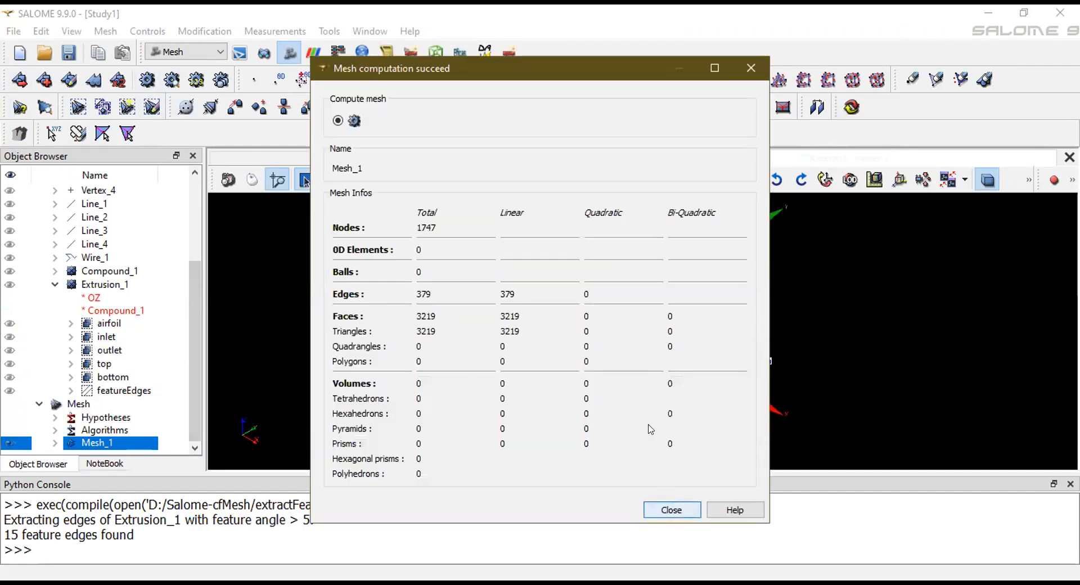
{"action": "key", "text": "Return"}
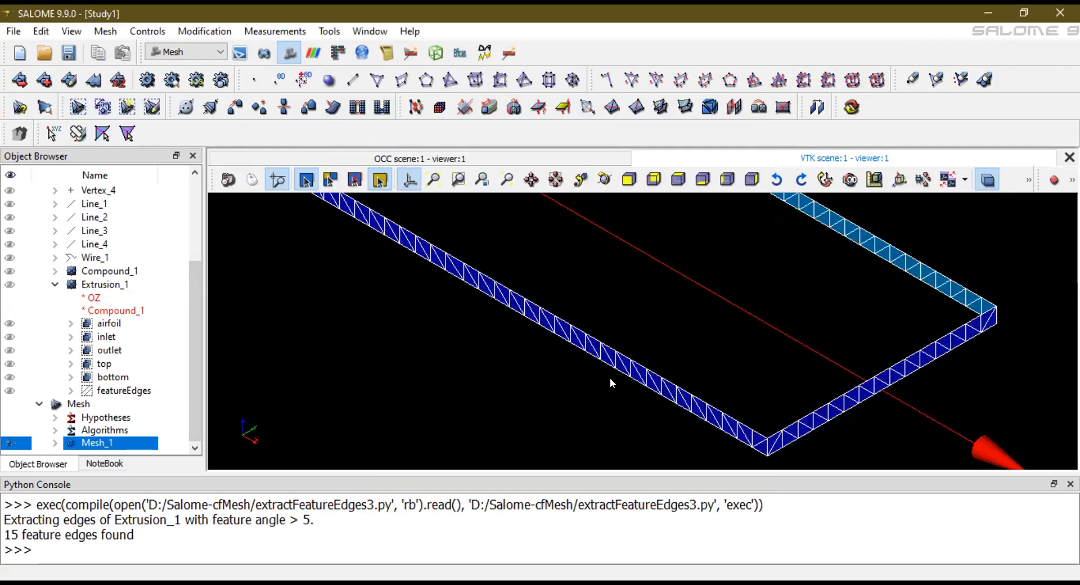
{"action": "scroll", "coordinate": [611, 366], "scroll_direction": "down", "scroll_amount": 5}
{"action": "scroll", "coordinate": [573, 294], "scroll_direction": "up", "scroll_amount": 10}
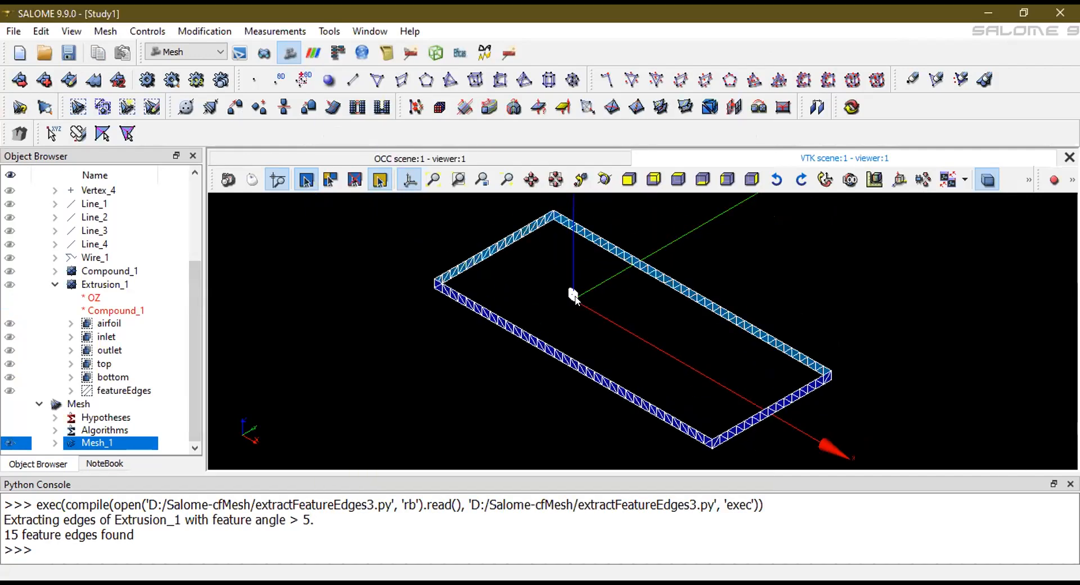
{"action": "scroll", "coordinate": [576, 301], "scroll_direction": "up", "scroll_amount": 3}
Edit Mesh_1's NETGEN 2D hypothesis to a minimum size of 0.0001 and a maximum size of 0.1, and apply it
{"action": "right_click", "coordinate": [84, 443]}
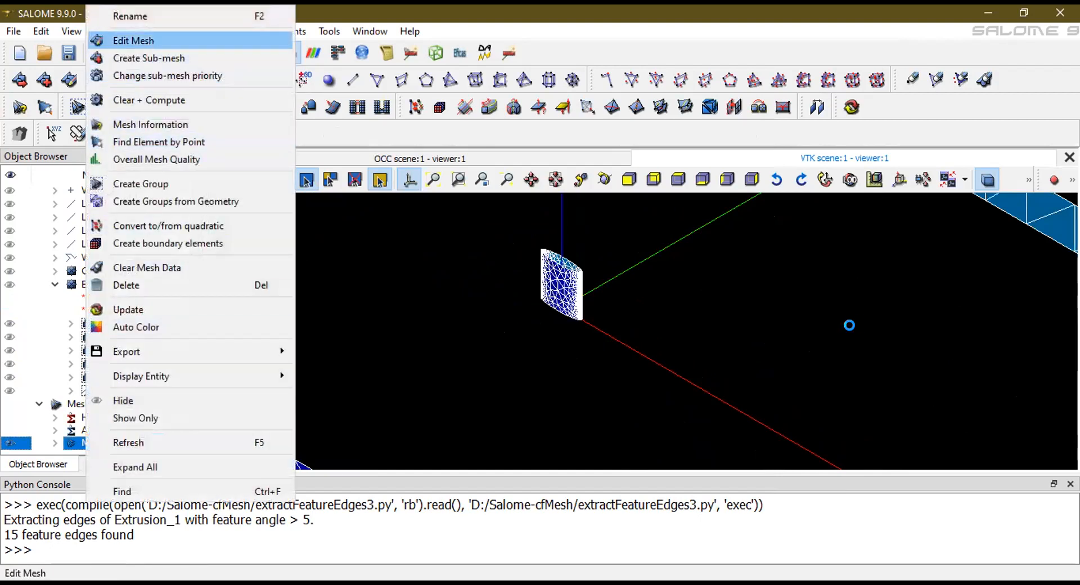
{"action": "left_click", "coordinate": [146, 43]}
{"action": "left_click", "coordinate": [688, 289]}
{"action": "left_click_drag", "start_coordinate": [596, 227], "coordinate": [565, 225]}
{"action": "type", "text": "1"}
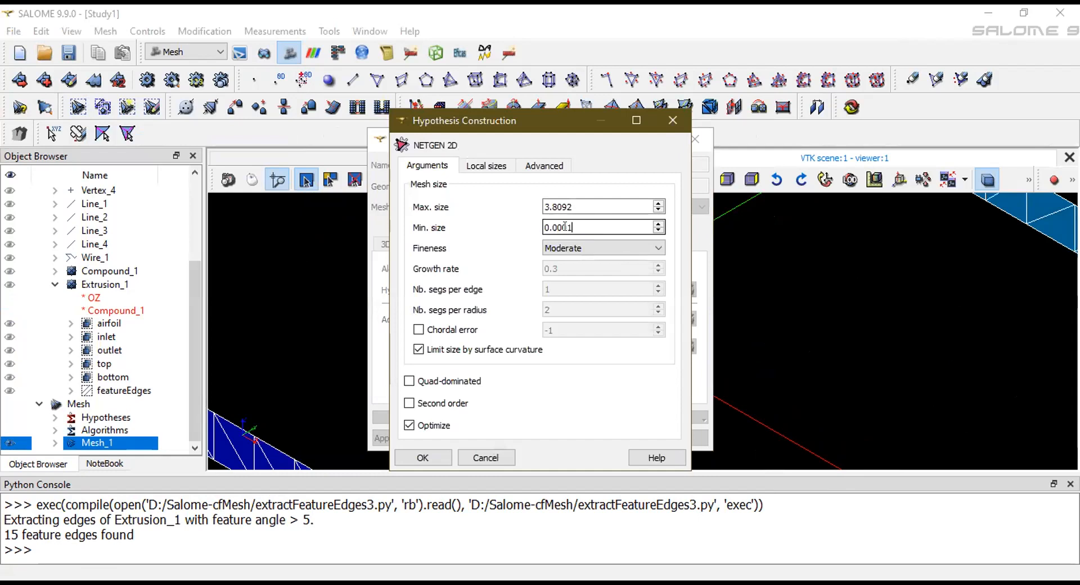
{"action": "key", "text": "shift+Tab"}
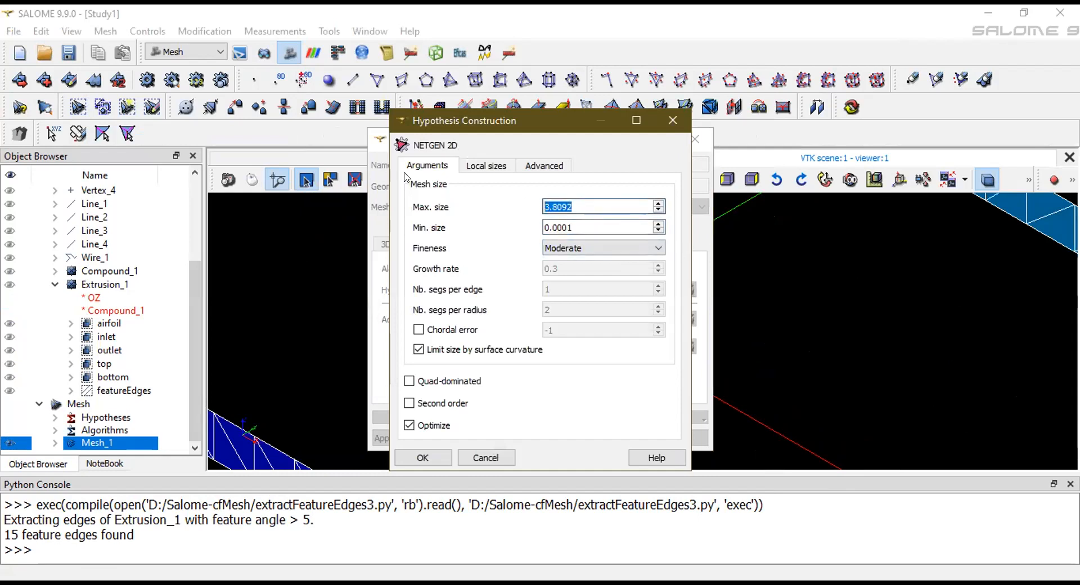
{"action": "type", "text": "0."}
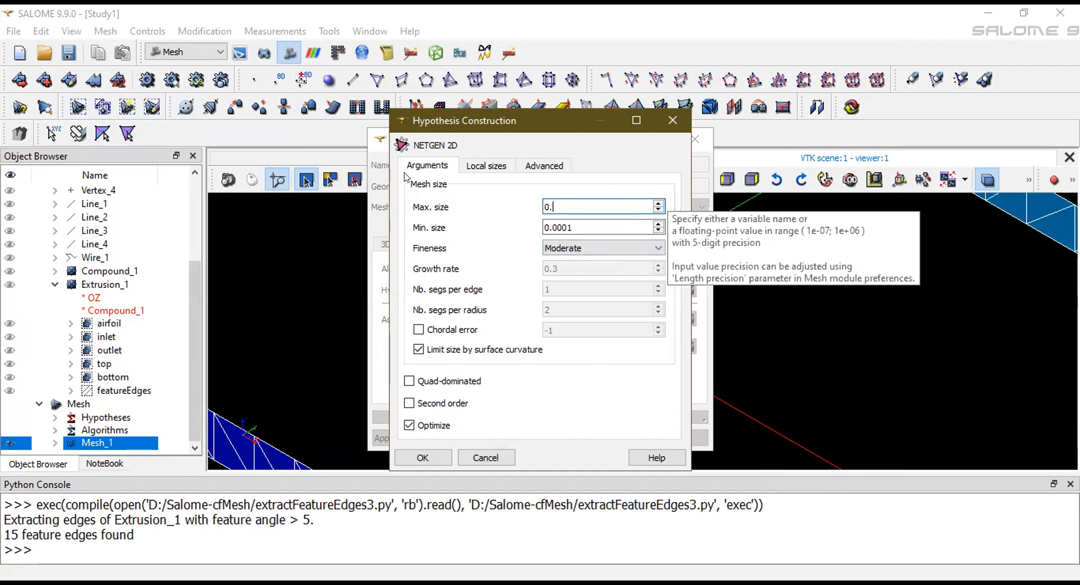
{"action": "type", "text": "5"}
{"action": "key", "text": "BackSpace"}
{"action": "type", "text": "1"}
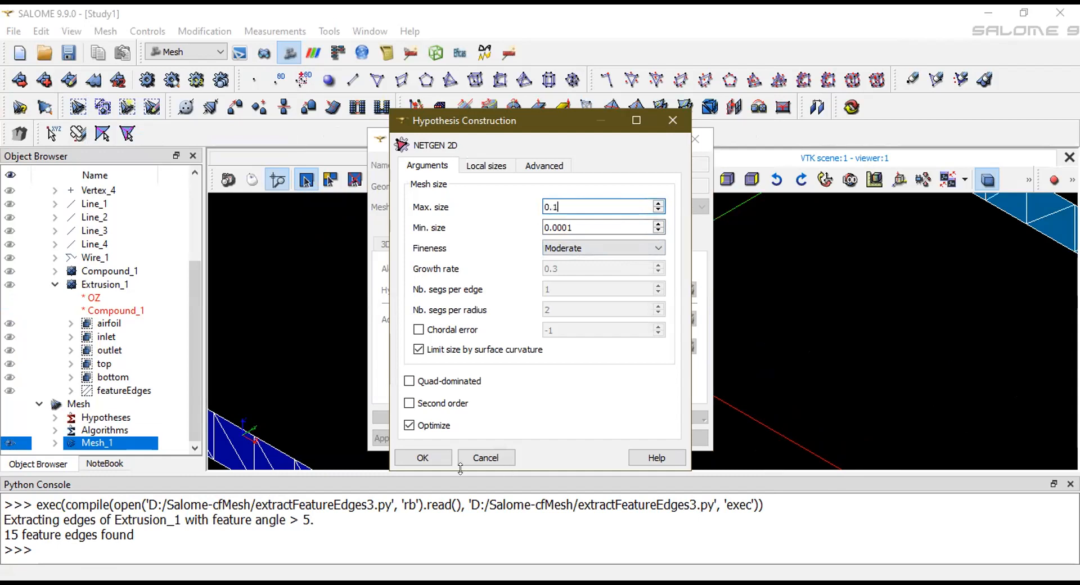
{"action": "key", "text": "Return"}
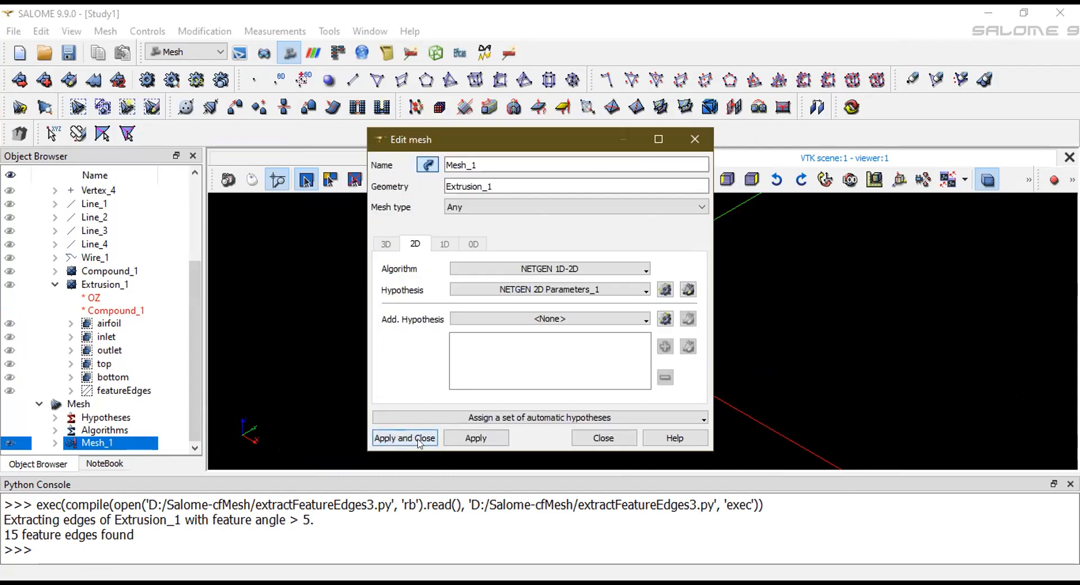
{"action": "left_click", "coordinate": [419, 438]}
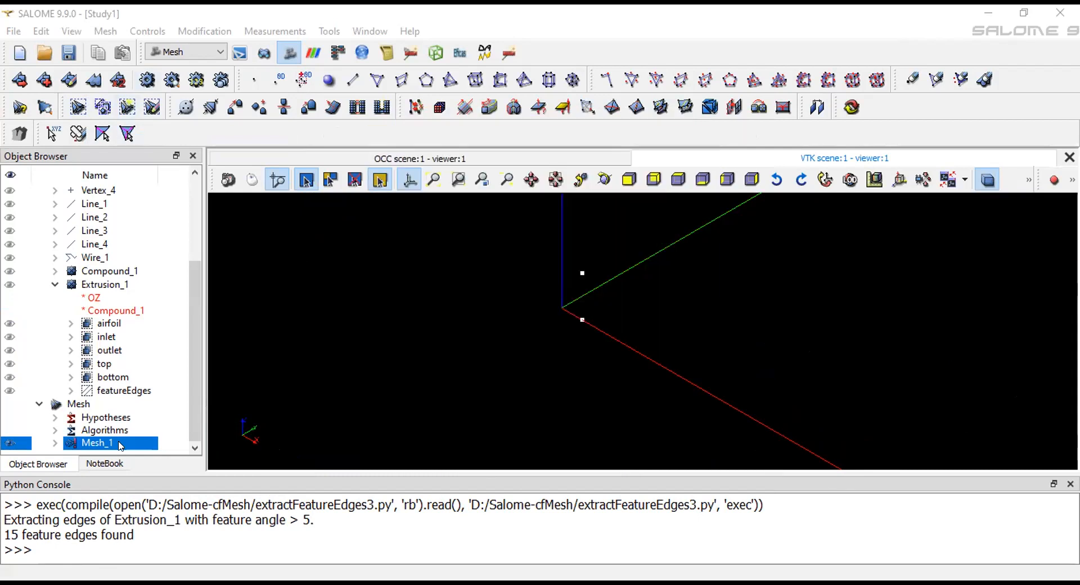
Clear and recompute Mesh_1, dismiss the computation report and view the refined surface mesh
{"action": "right_click", "coordinate": [129, 442]}
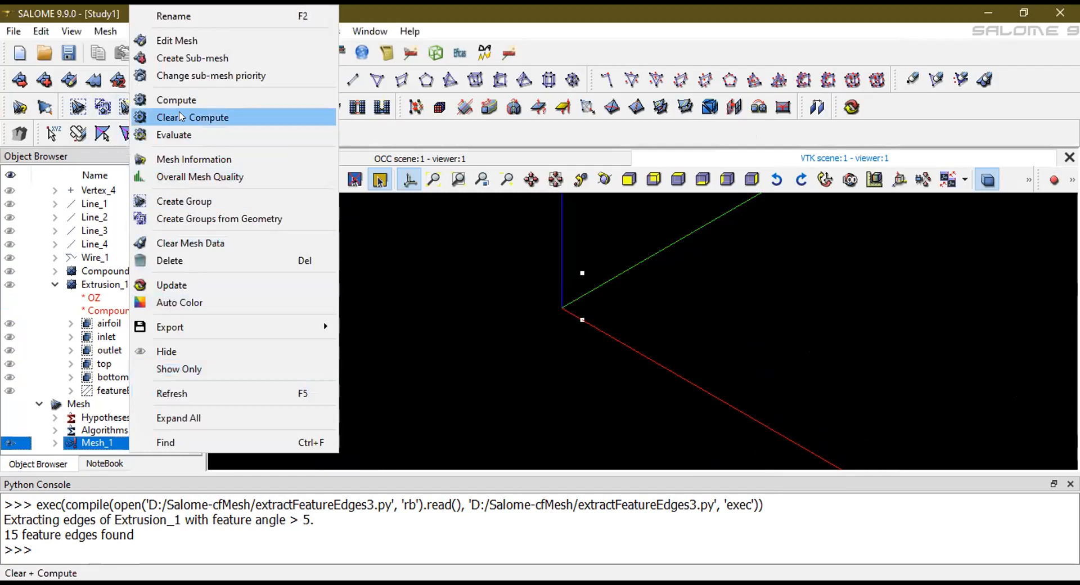
{"action": "left_click", "coordinate": [180, 116]}
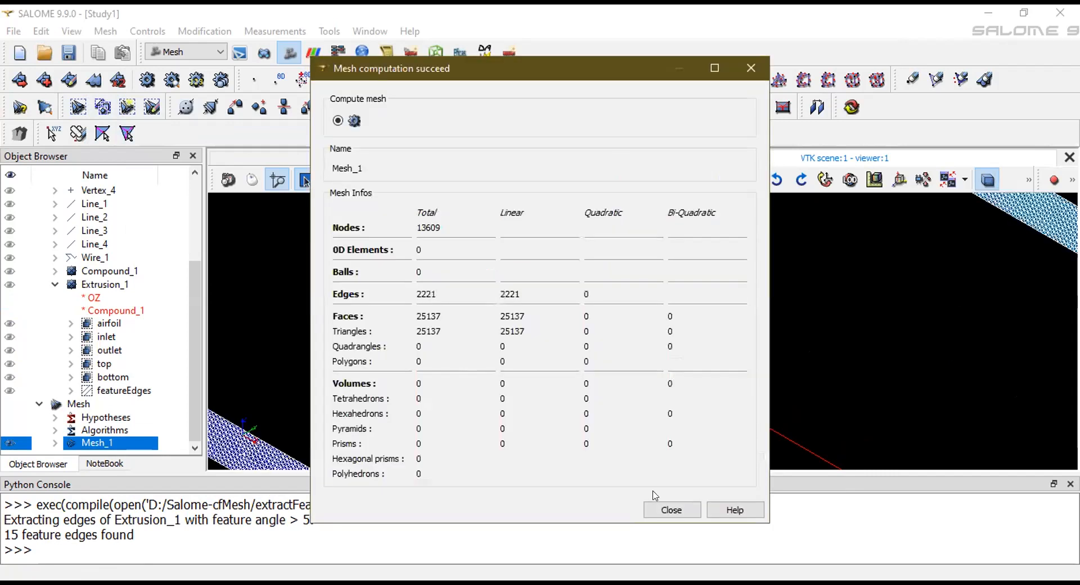
{"action": "key", "text": "Return"}
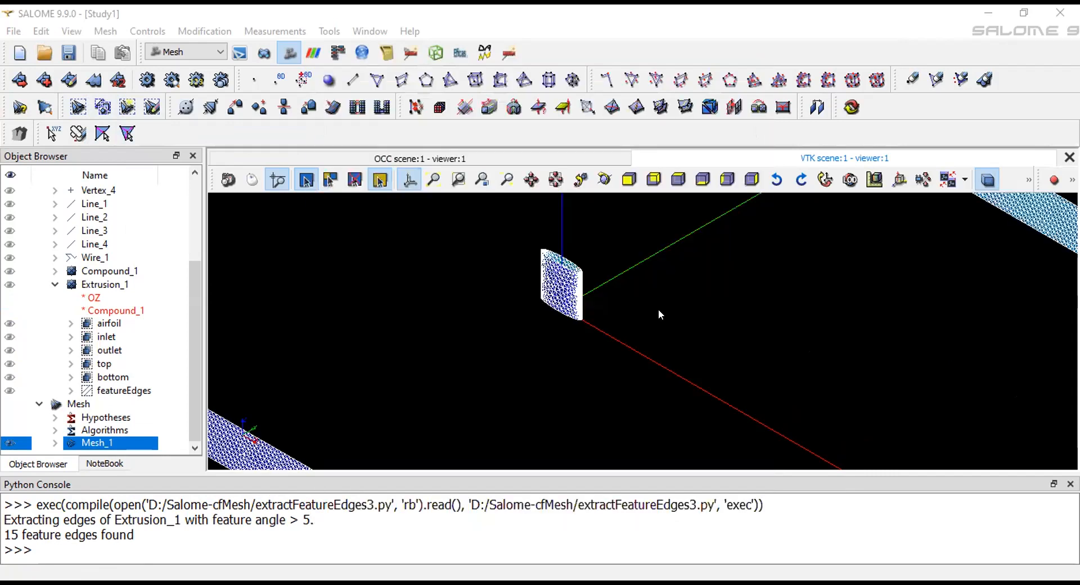
{"action": "scroll", "coordinate": [660, 313], "scroll_direction": "down", "scroll_amount": 6}
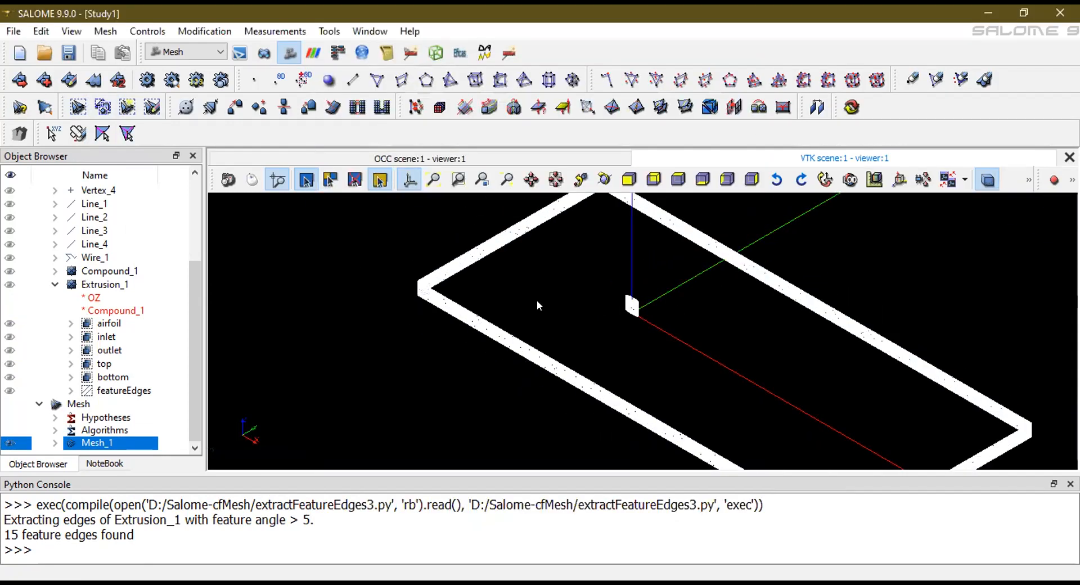
Delete the node groups Group_1 through Group_10 from Mesh_1
{"action": "left_click", "coordinate": [297, 398]}
{"action": "double_click", "coordinate": [66, 441]}
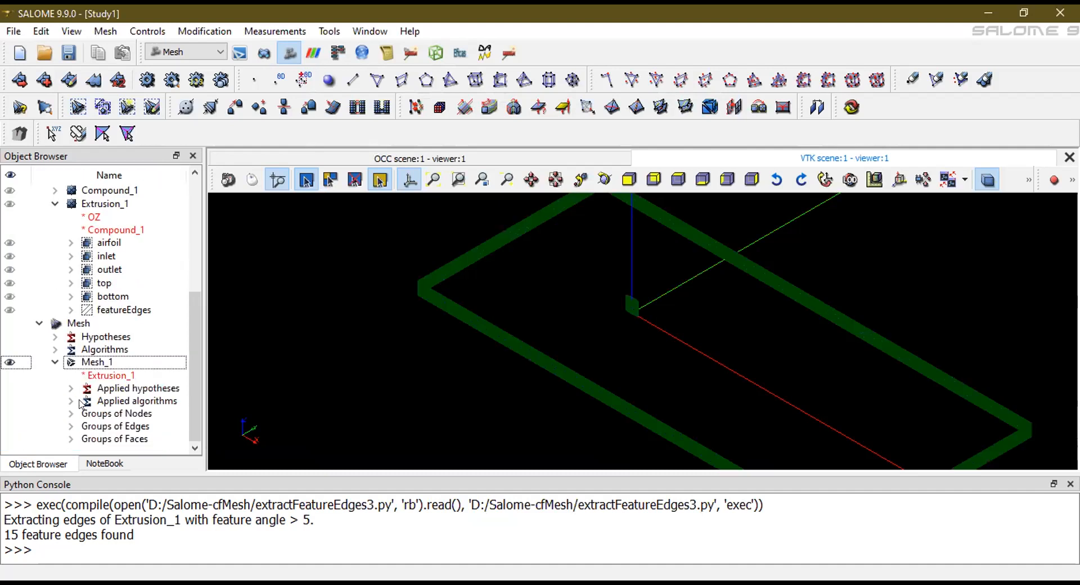
{"action": "left_click", "coordinate": [71, 415]}
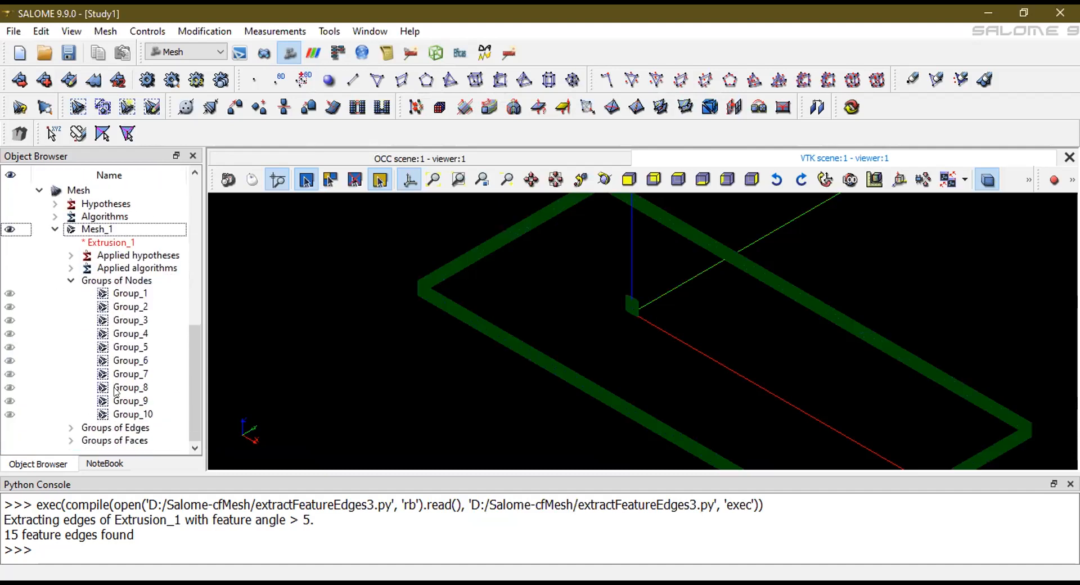
{"action": "left_click", "coordinate": [130, 292]}
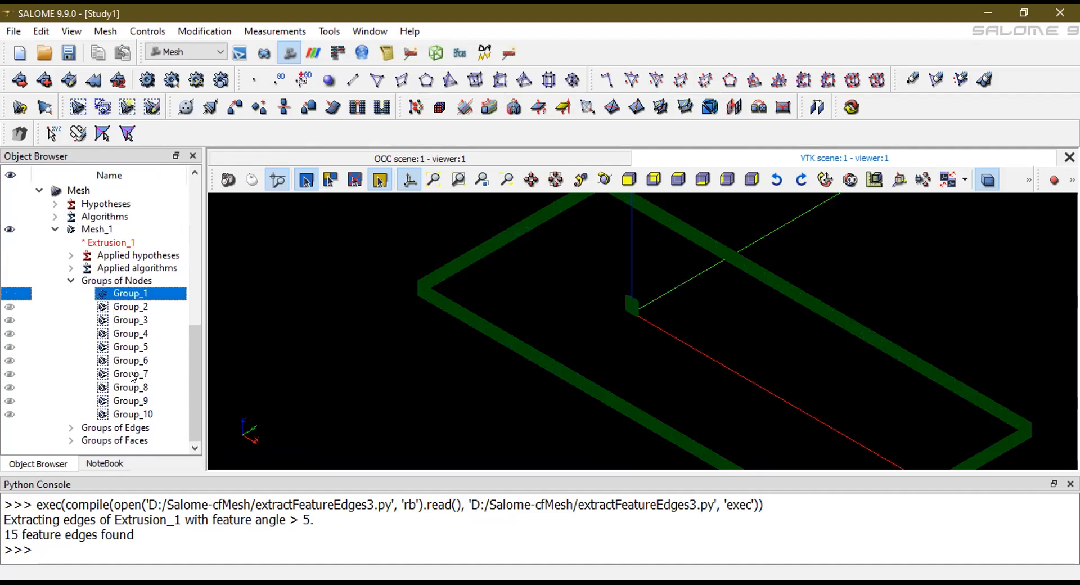
{"action": "left_click", "coordinate": [144, 415], "text": "shift"}
{"action": "right_click", "coordinate": [145, 416]}
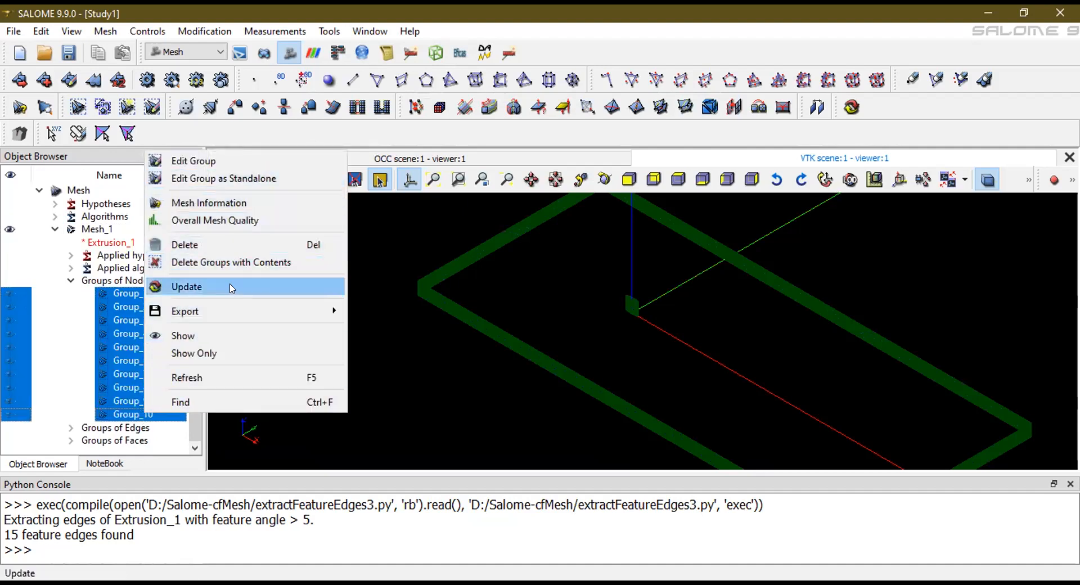
{"action": "left_click", "coordinate": [231, 249]}
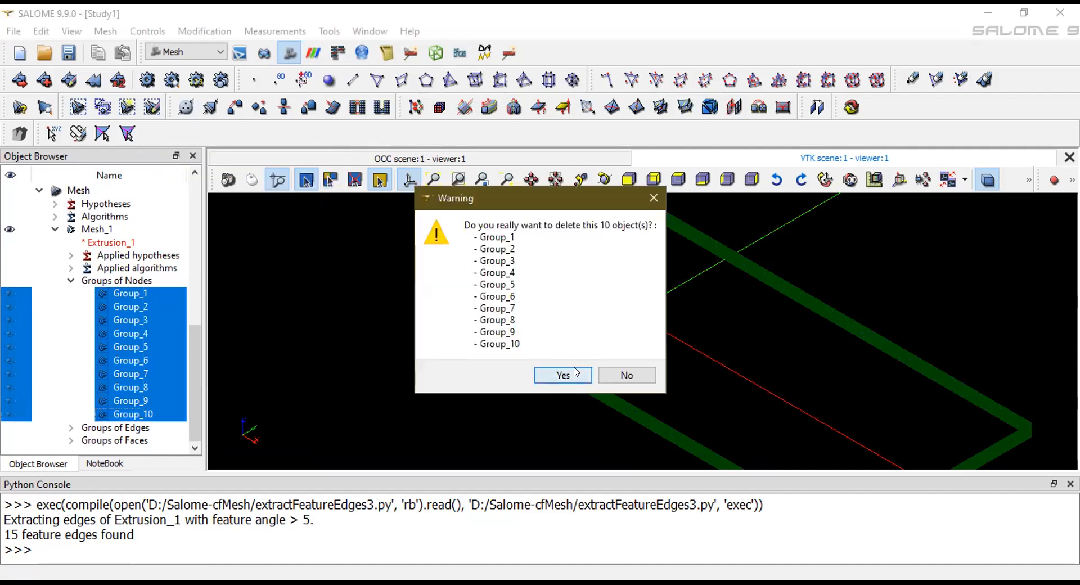
{"action": "left_click", "coordinate": [559, 373]}
Delete the edge groups Group_2 through Group_16 from Mesh_1, keeping only featureEdges
{"action": "left_click", "coordinate": [71, 427]}
{"action": "scroll", "coordinate": [101, 413], "scroll_direction": "down", "scroll_amount": 2}
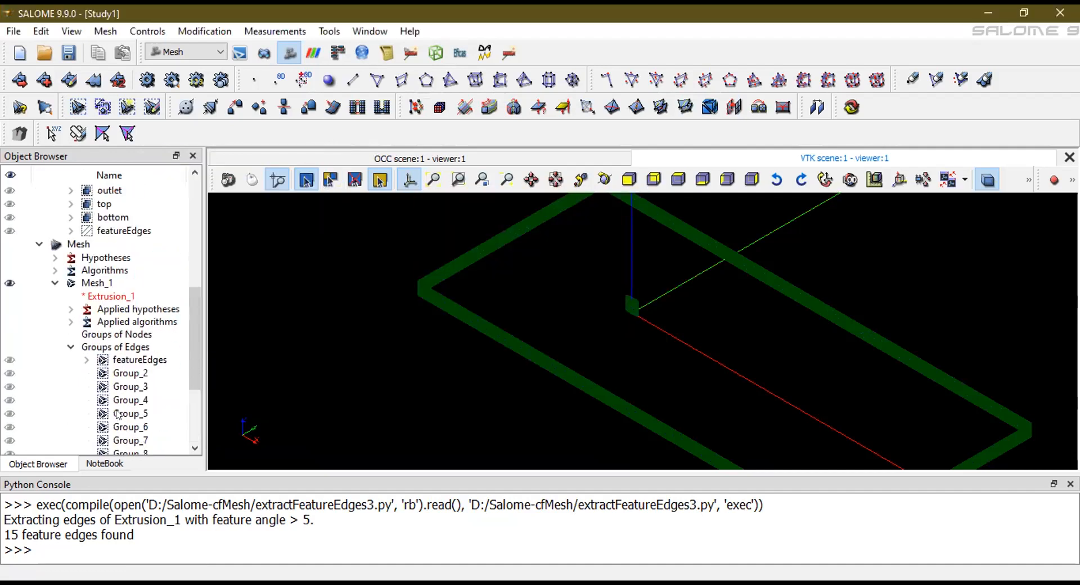
{"action": "scroll", "coordinate": [138, 407], "scroll_direction": "down", "scroll_amount": 3}
{"action": "left_click", "coordinate": [133, 255]}
{"action": "scroll", "coordinate": [147, 355], "scroll_direction": "down", "scroll_amount": 1}
{"action": "left_click", "coordinate": [152, 429], "text": "shift"}
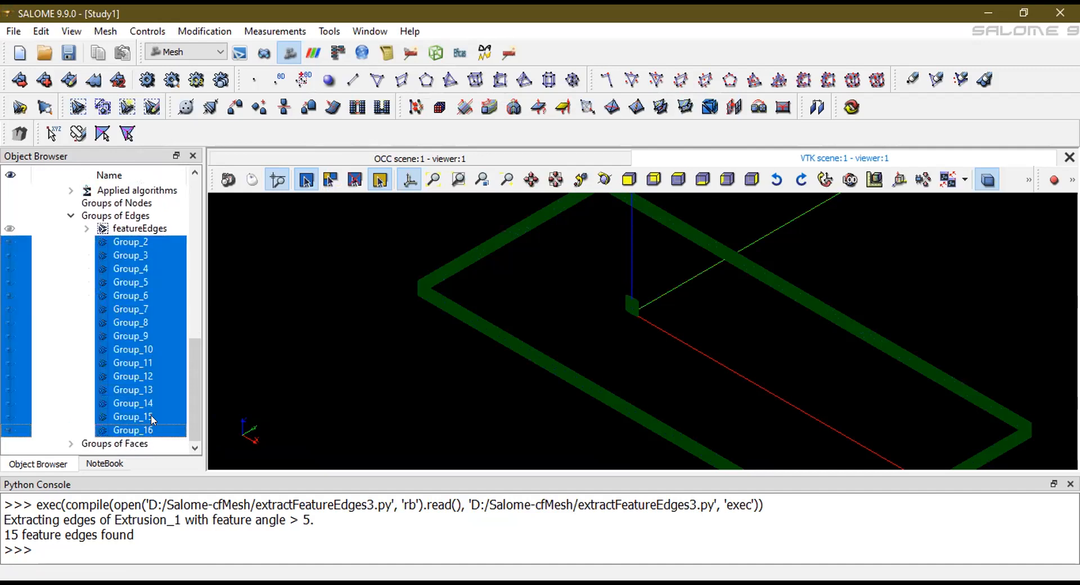
{"action": "right_click", "coordinate": [153, 417]}
{"action": "left_click", "coordinate": [181, 250]}
{"action": "left_click", "coordinate": [545, 404]}
Delete the face groups Group_6 through Group_10 from Mesh_1, keeping airfoil, inlet, outlet, top and bottom
{"action": "left_click", "coordinate": [71, 444]}
{"action": "scroll", "coordinate": [85, 416], "scroll_direction": "down", "scroll_amount": 4}
{"action": "left_click", "coordinate": [142, 388]}
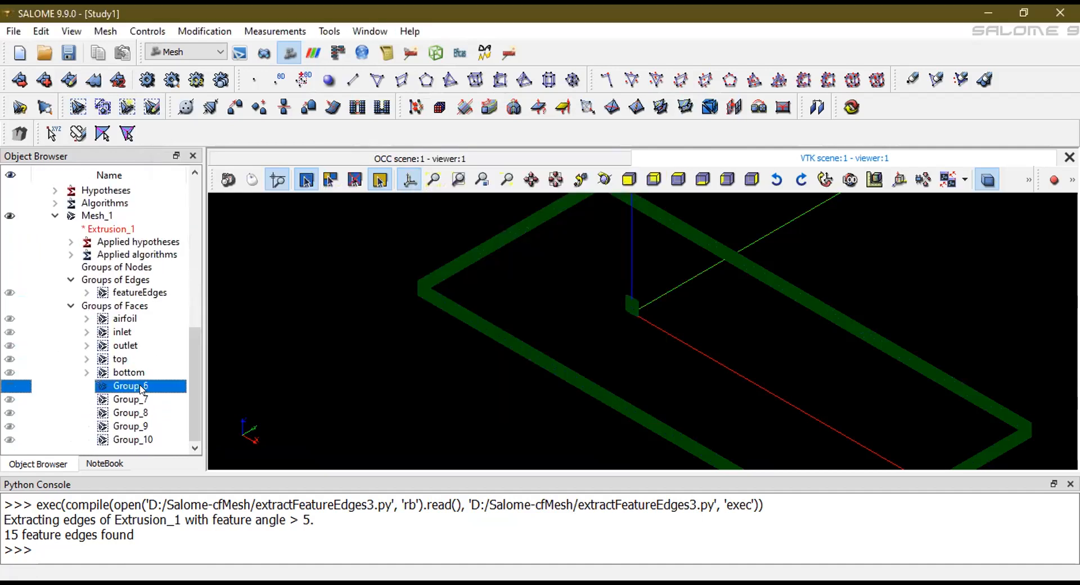
{"action": "left_click", "coordinate": [143, 442], "text": "shift"}
{"action": "right_click", "coordinate": [144, 442]}
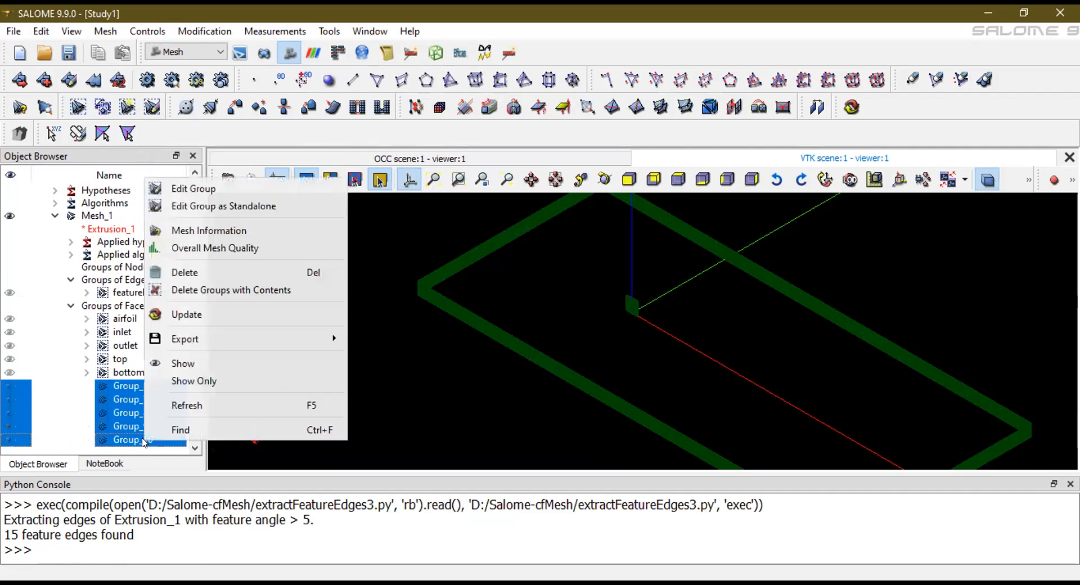
{"action": "left_click", "coordinate": [169, 272]}
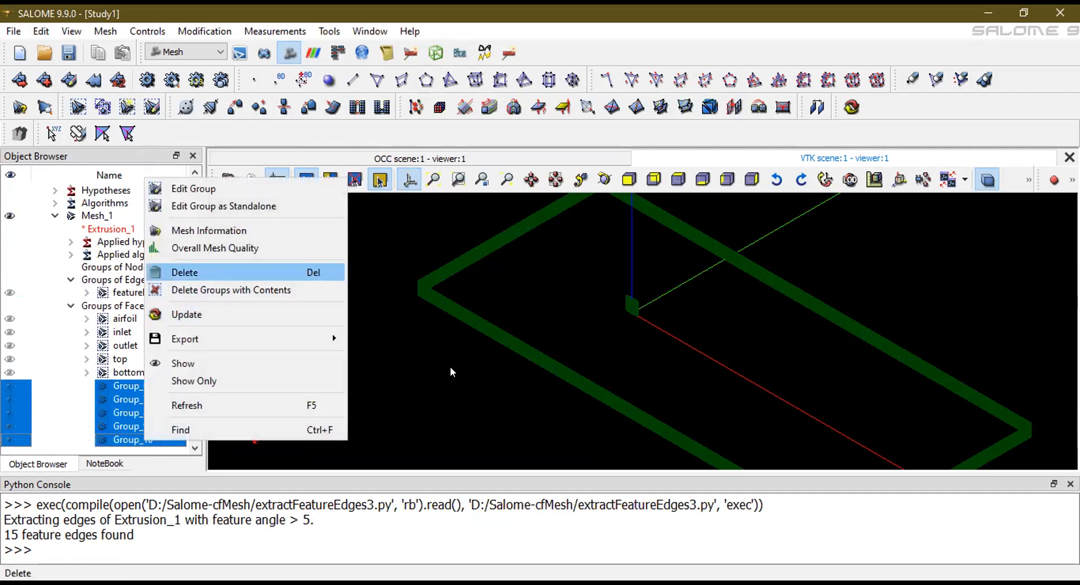
{"action": "left_click", "coordinate": [550, 346]}
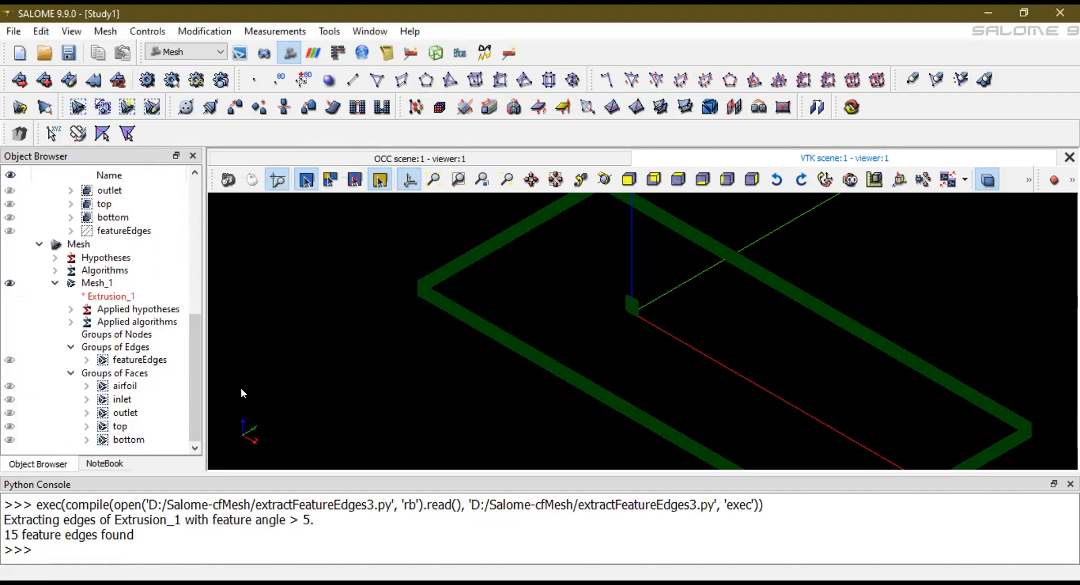
Load the script salomeTriSurf3_v2.py from D:\Salome-cfMesh with Mesh_1 selected
{"action": "left_click", "coordinate": [99, 285]}
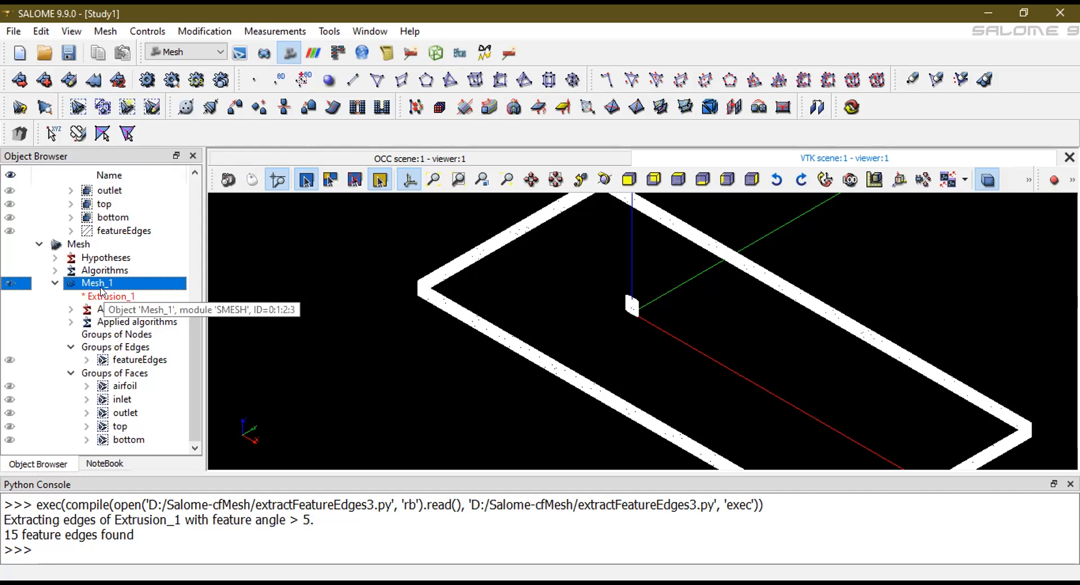
{"action": "key", "text": "ctrl+t"}
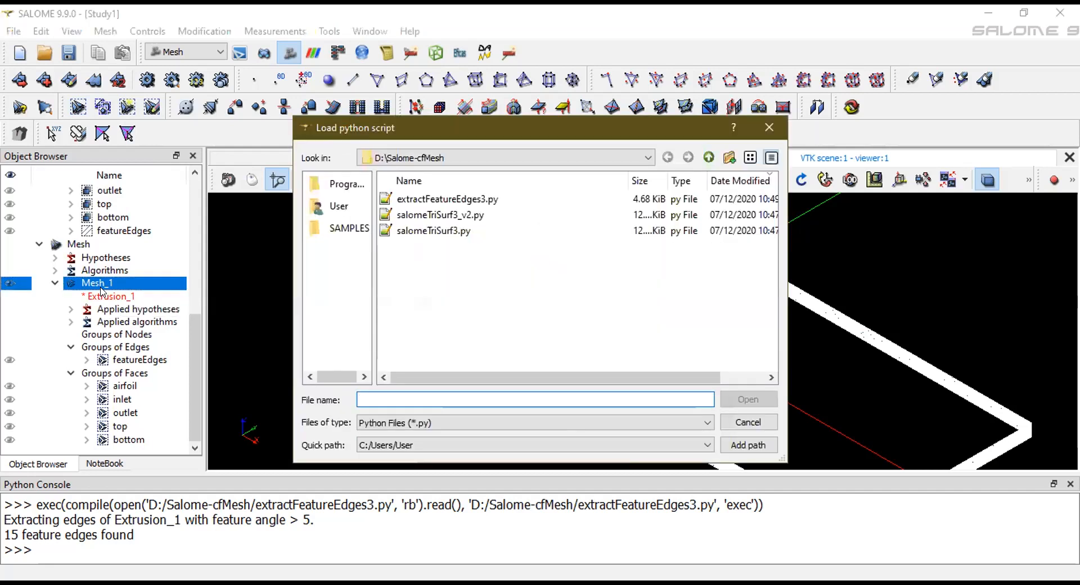
{"action": "left_click", "coordinate": [432, 215]}
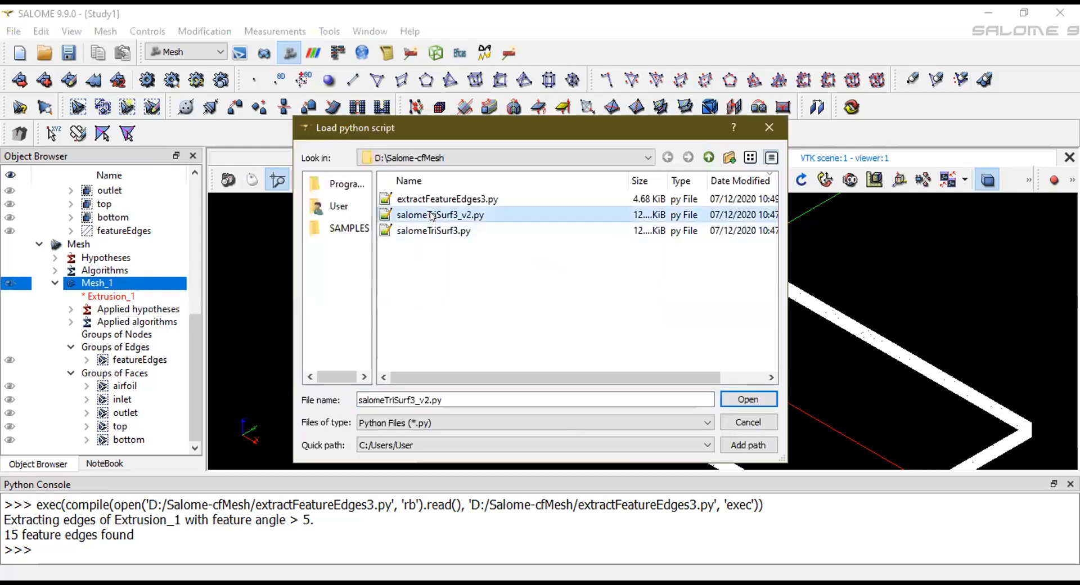
{"action": "left_click", "coordinate": [736, 399]}
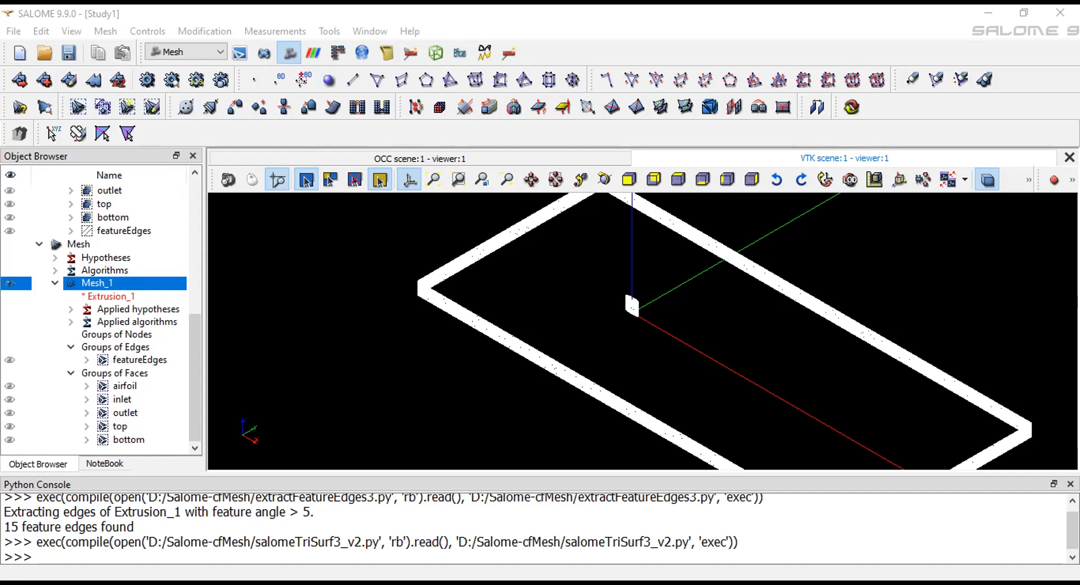
Export Mesh_1 as an FMS file by running triSurf().writeFms('airfoil_steady.fms') in the Python console
{"action": "left_click", "coordinate": [394, 556]}
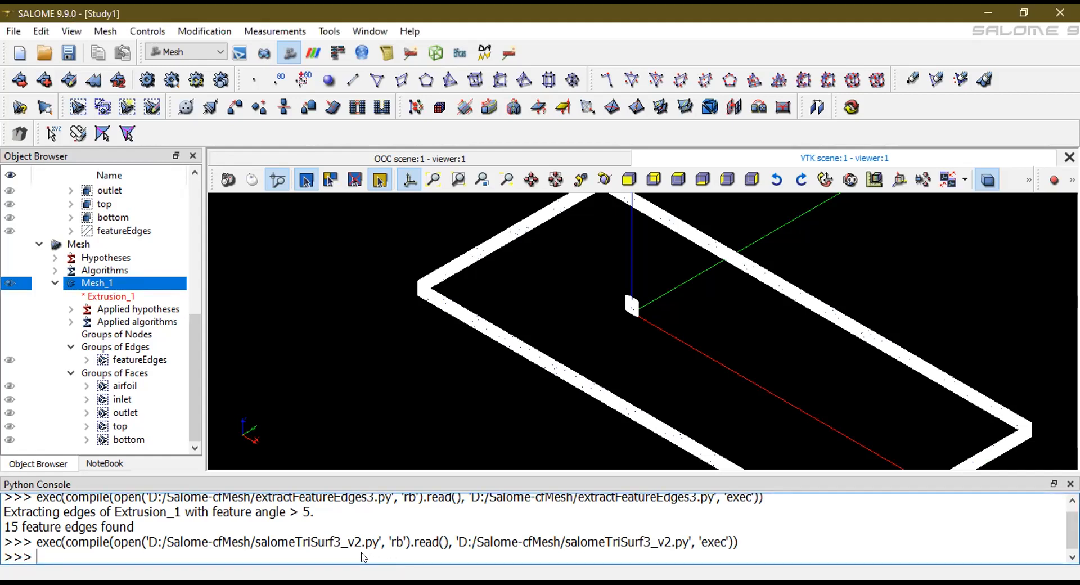
{"action": "type", "text": "triSurf().writeFms('FluidDomain.fms')"}
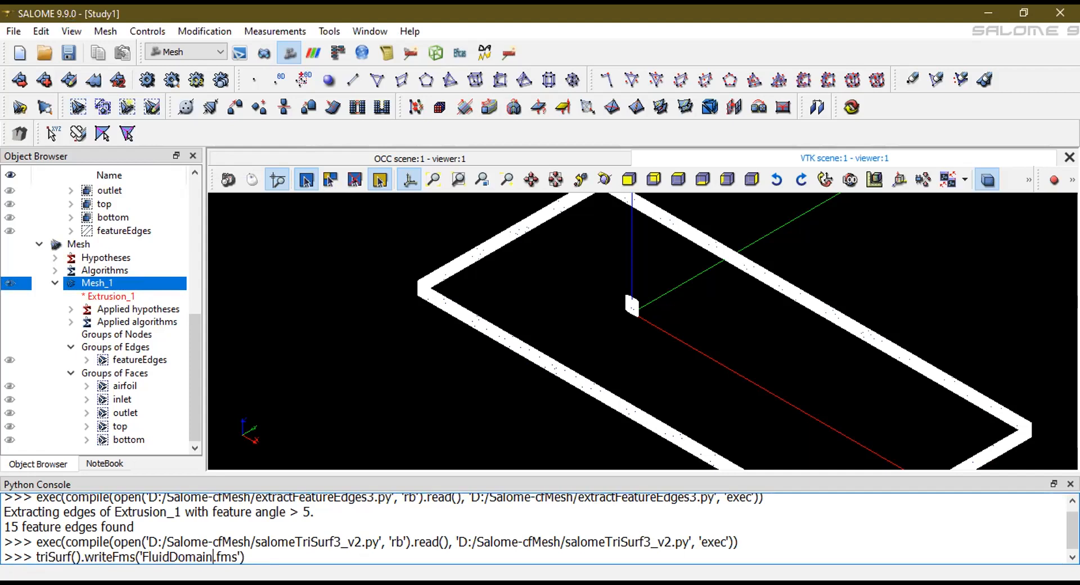
{"action": "key", "text": "BackSpace"}
{"action": "key", "text": "BackSpace"}
{"action": "key", "text": "BackSpace"}
{"action": "key", "text": "BackSpace"}
{"action": "key", "text": "BackSpace"}
{"action": "key", "text": "BackSpace"}
{"action": "key", "text": "BackSpace"}
{"action": "key", "text": "BackSpace"}
{"action": "key", "text": "BackSpace"}
{"action": "key", "text": "BackSpace"}
{"action": "key", "text": "BackSpace"}
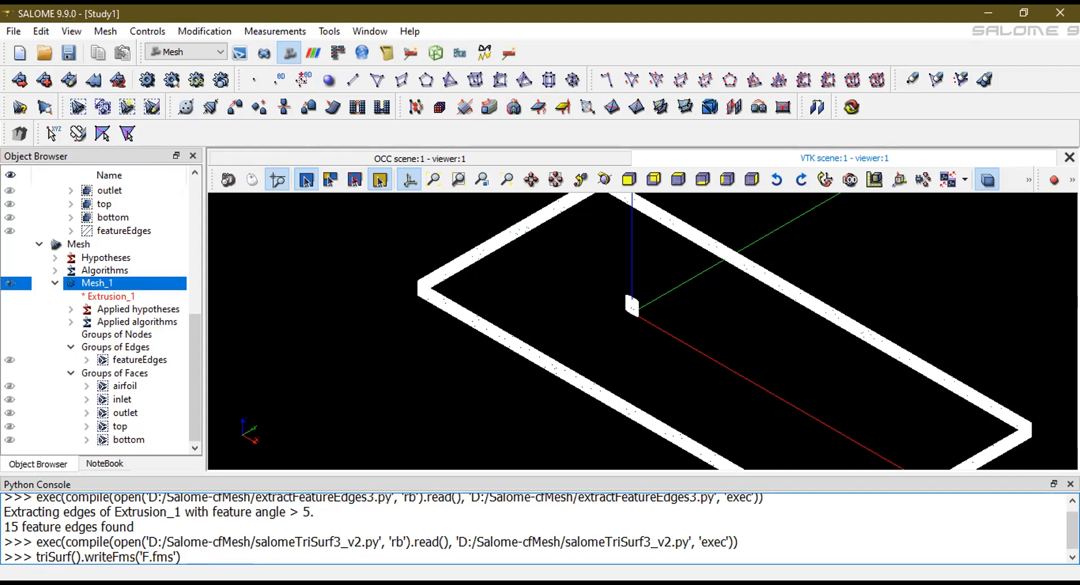
{"action": "key", "text": "shift+Right"}
{"action": "key", "text": "shift+Right"}
{"action": "key", "text": "shift+Right"}
{"action": "key", "text": "shift+Right"}
{"action": "key", "text": "Delete"}
{"action": "type", "text": "airfoil_steady.fms"}
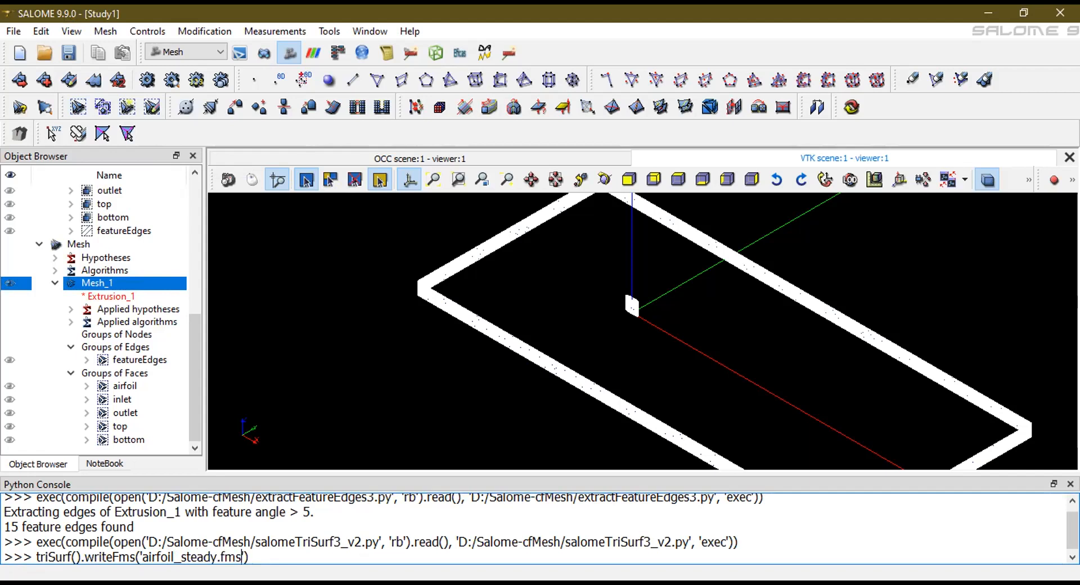
{"action": "key", "text": "shift+Left"}
{"action": "key", "text": "shift+Left"}
{"action": "key", "text": "shift+Left"}
{"action": "key", "text": "shift+Left"}
{"action": "key", "text": "Right"}
{"action": "key", "text": "Return"}
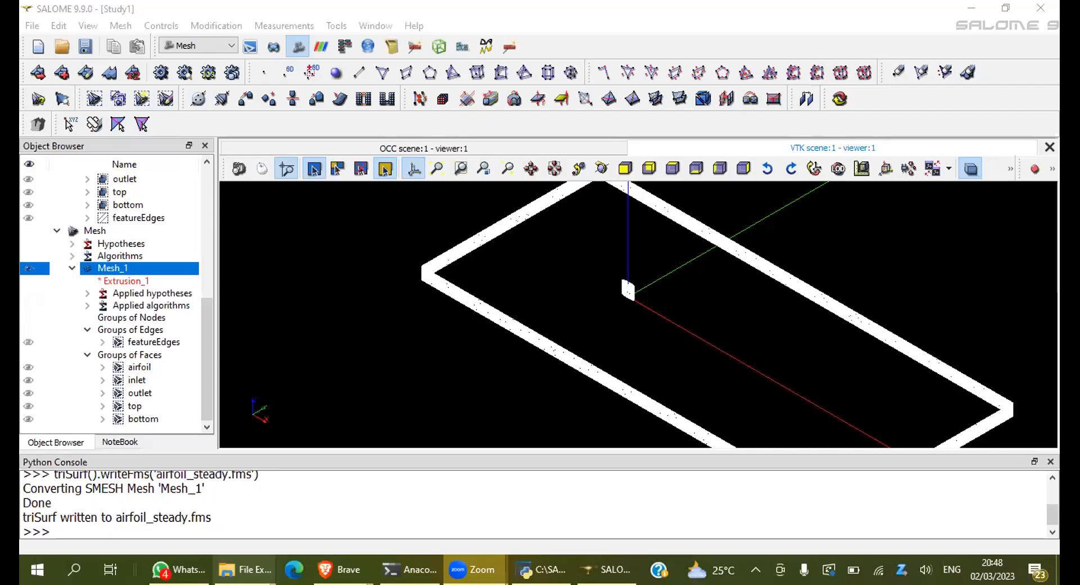
Switch to File Explorer and open the SALOME-9.9.0 folder on drive C: to locate the exported airfoil_steady.fms
{"action": "mouse_move", "coordinate": [243, 569]}
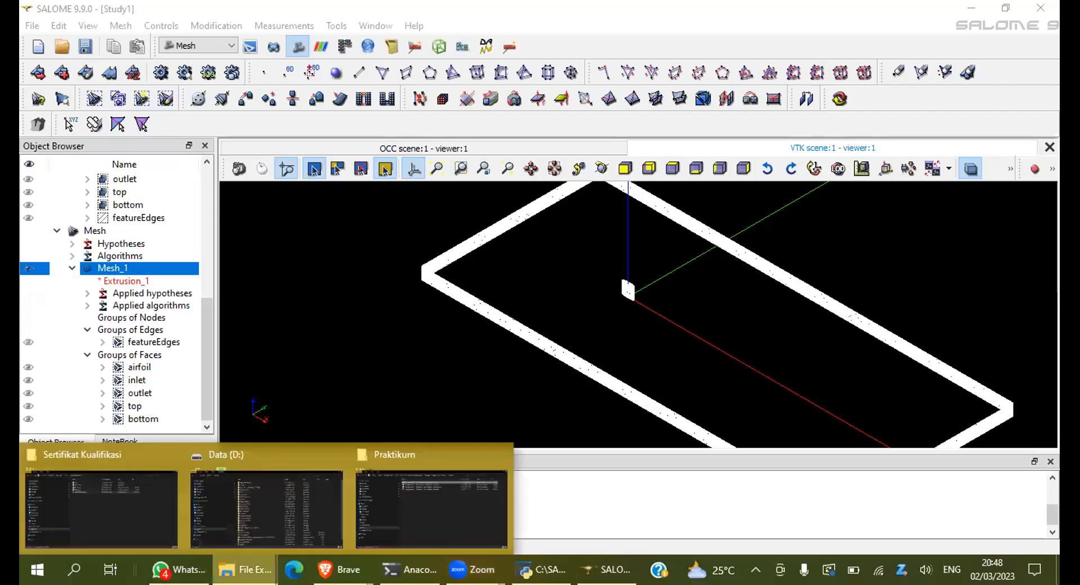
{"action": "left_click", "coordinate": [424, 488]}
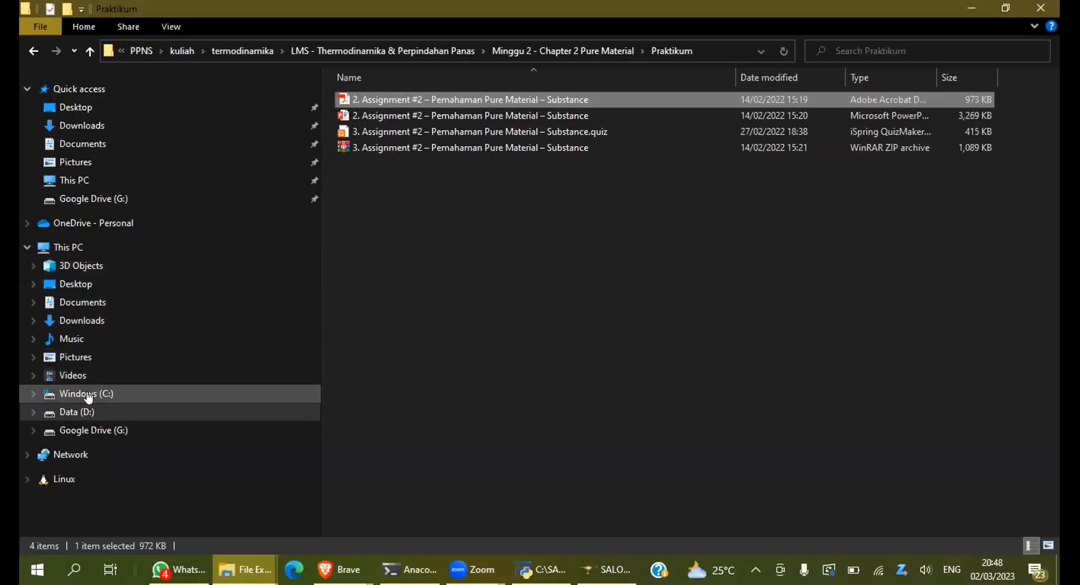
{"action": "left_click", "coordinate": [88, 394]}
{"action": "left_click", "coordinate": [397, 387]}
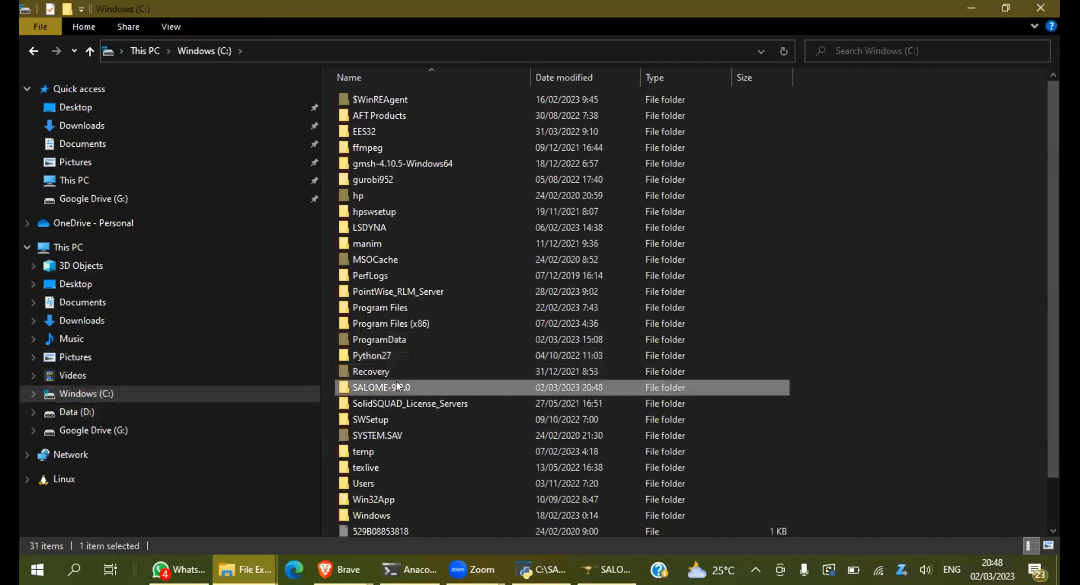
{"action": "double_click", "coordinate": [397, 387]}
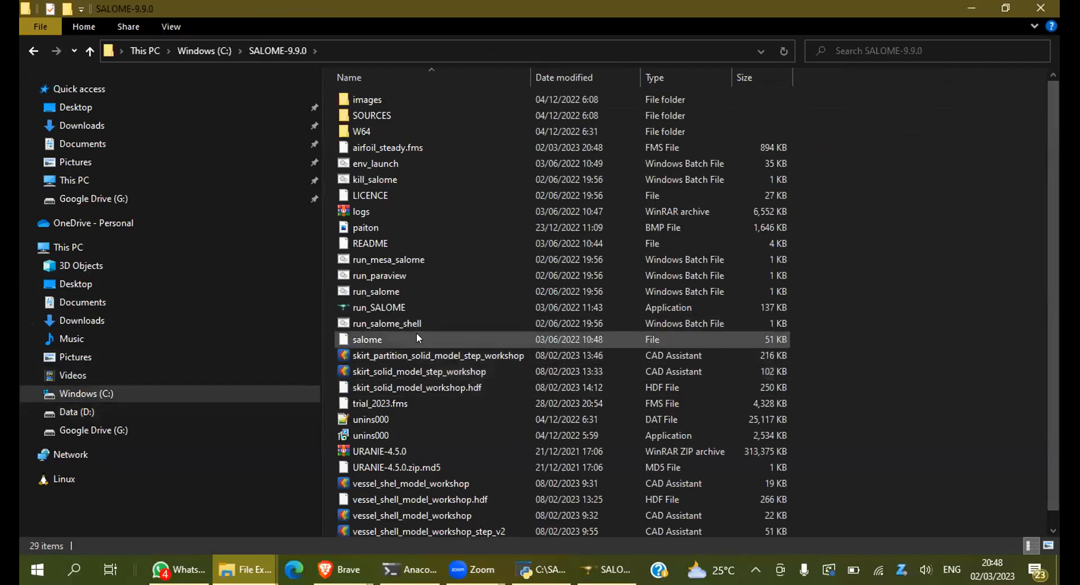
Copy airfoil_steady.fms and open the tutorials\incompressible\pimpleFoam\LES folder in the OpenFOAM run directory on drive D:
{"action": "left_click", "coordinate": [409, 148]}
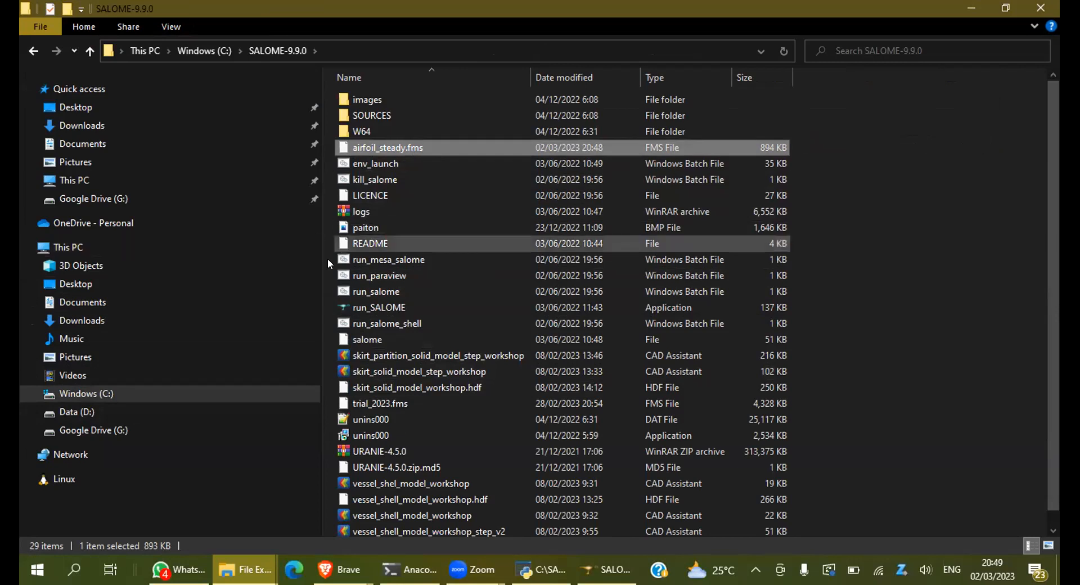
{"action": "left_click", "coordinate": [75, 407]}
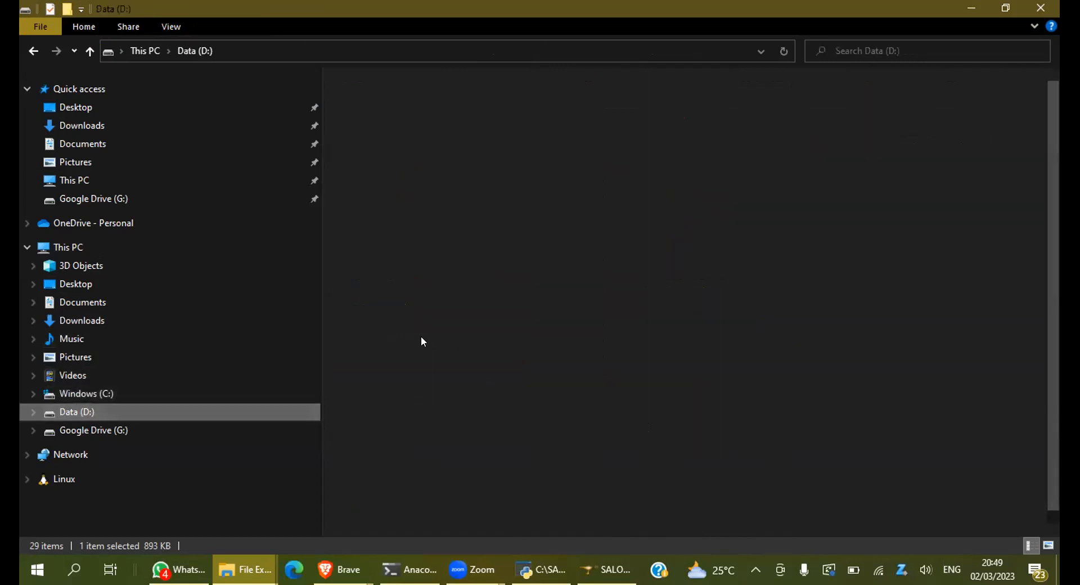
{"action": "left_click", "coordinate": [392, 180]}
{"action": "double_click", "coordinate": [392, 179]}
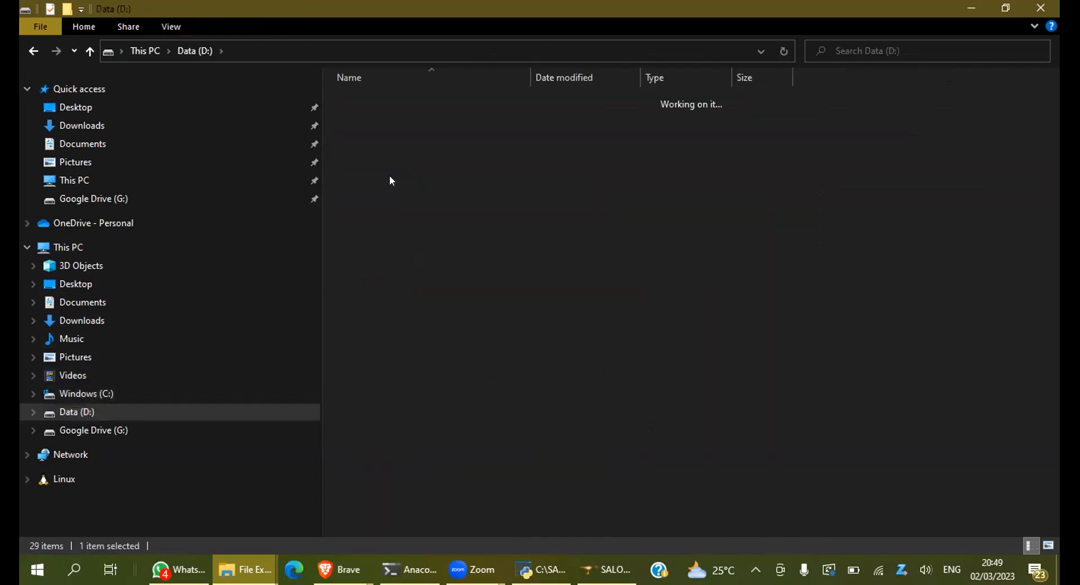
{"action": "double_click", "coordinate": [390, 99]}
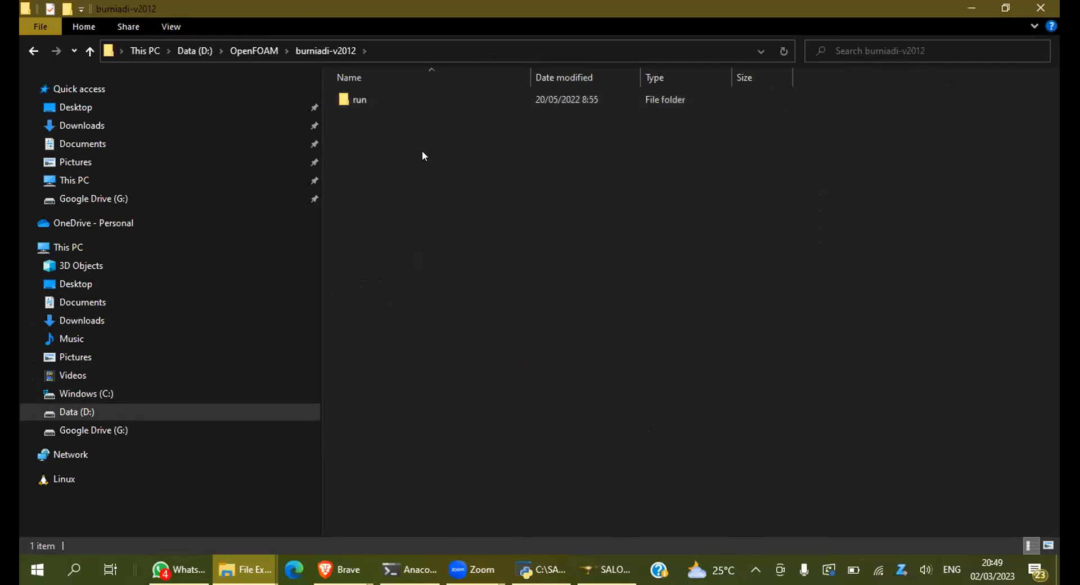
{"action": "double_click", "coordinate": [384, 97]}
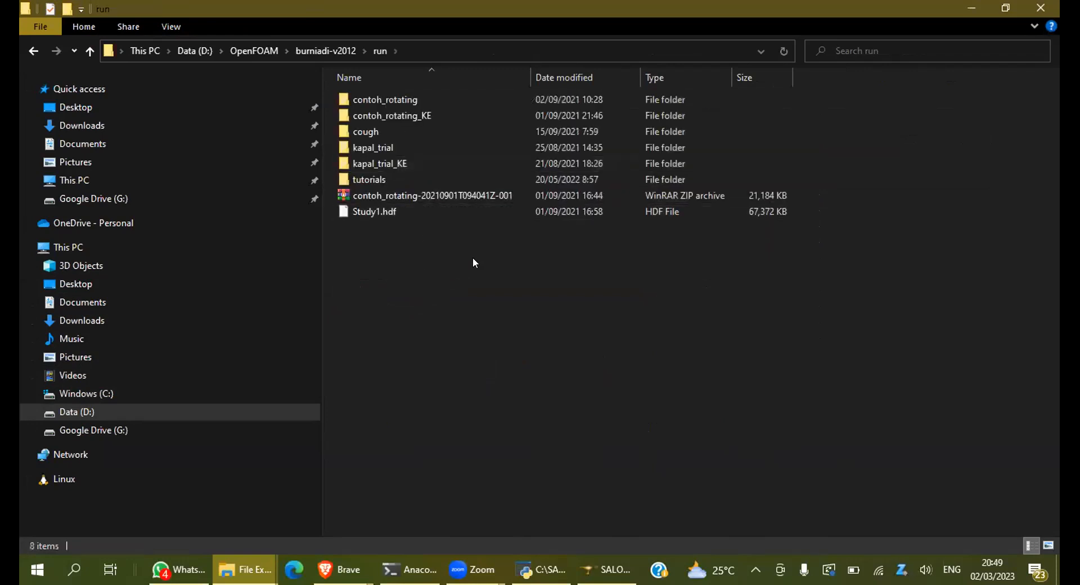
{"action": "double_click", "coordinate": [377, 179]}
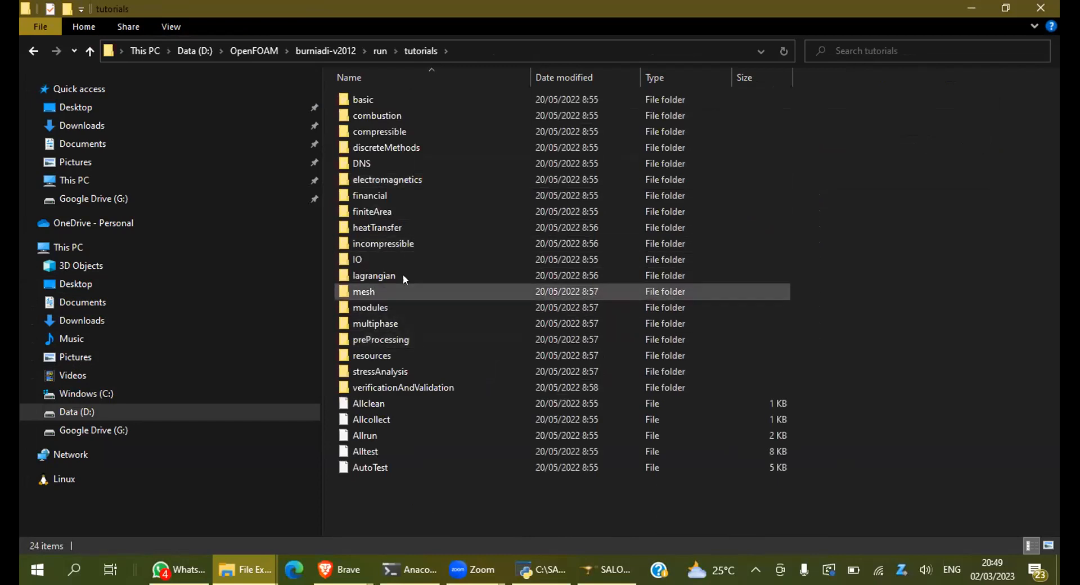
{"action": "double_click", "coordinate": [402, 243]}
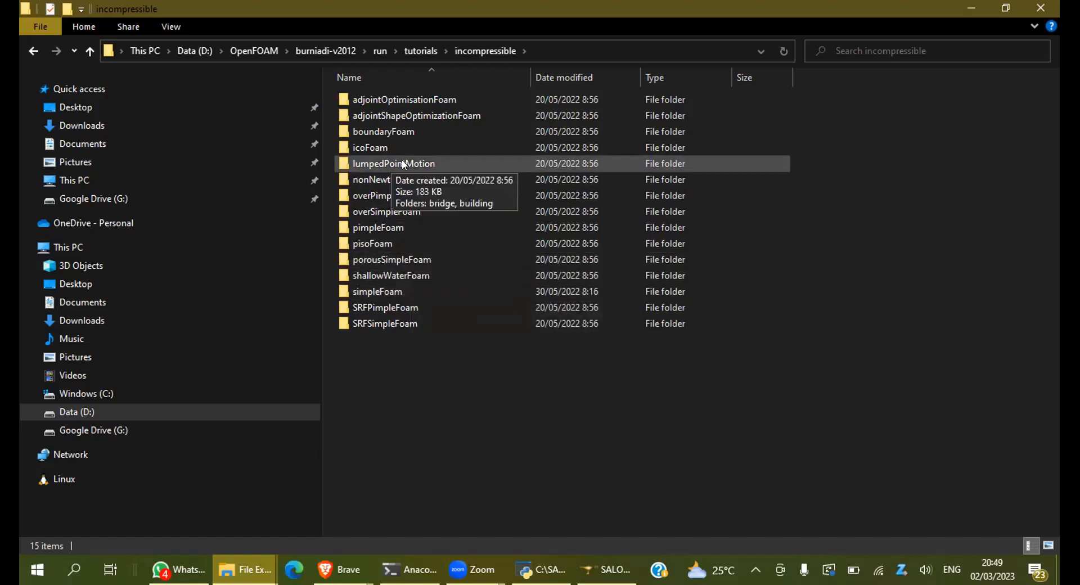
{"action": "double_click", "coordinate": [402, 224]}
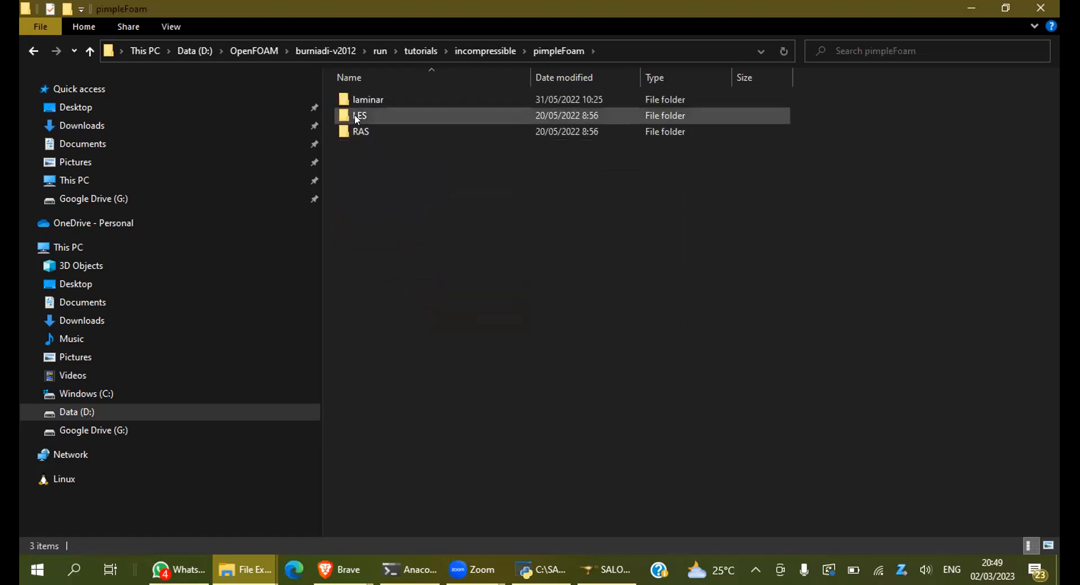
{"action": "double_click", "coordinate": [356, 117]}
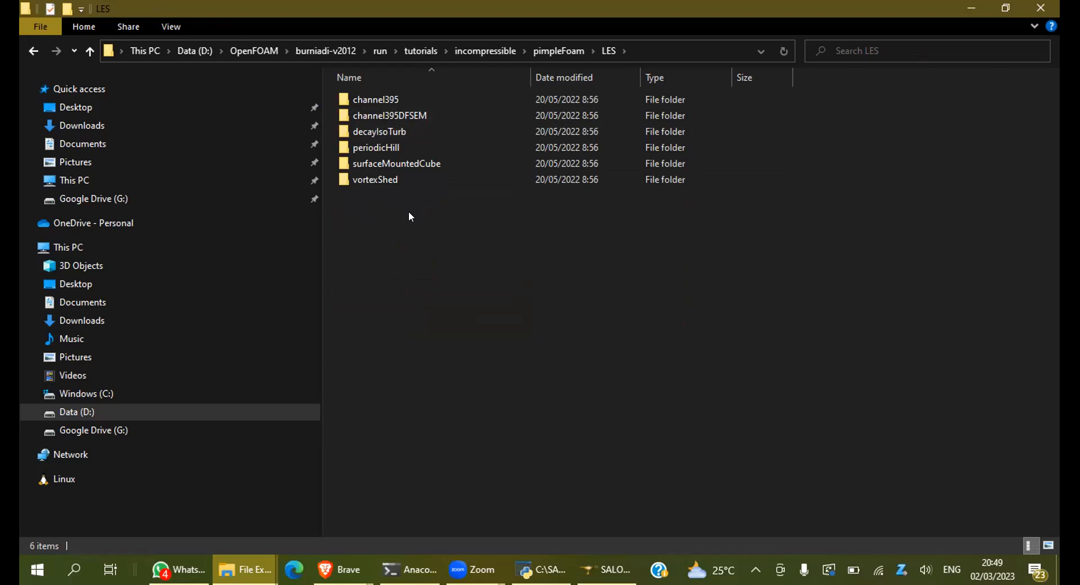
Create a folder named airfoil inside LES and paste airfoil_steady.fms into it
{"action": "right_click", "coordinate": [376, 212]}
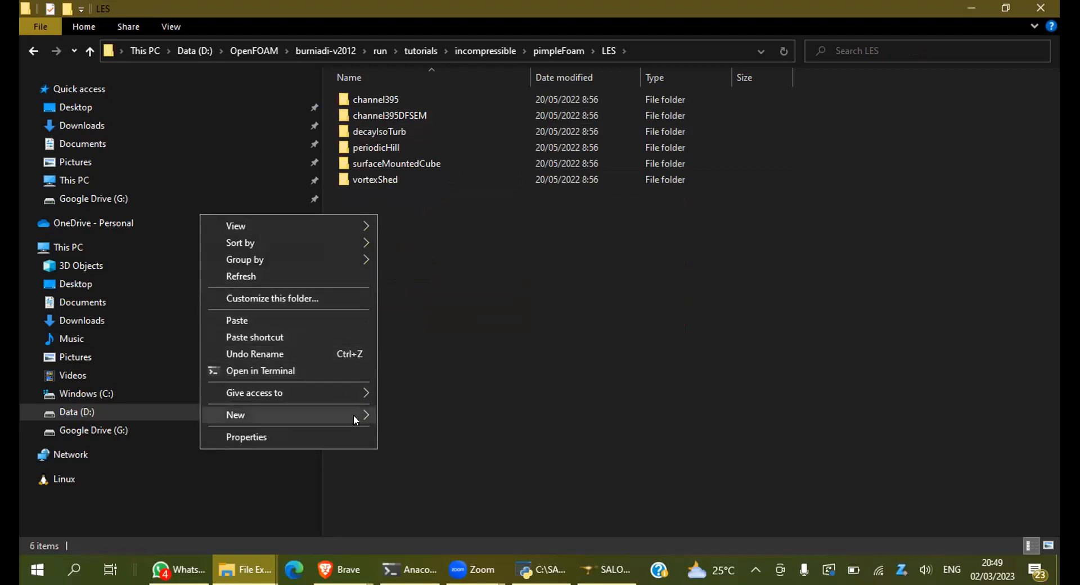
{"action": "mouse_move", "coordinate": [353, 414]}
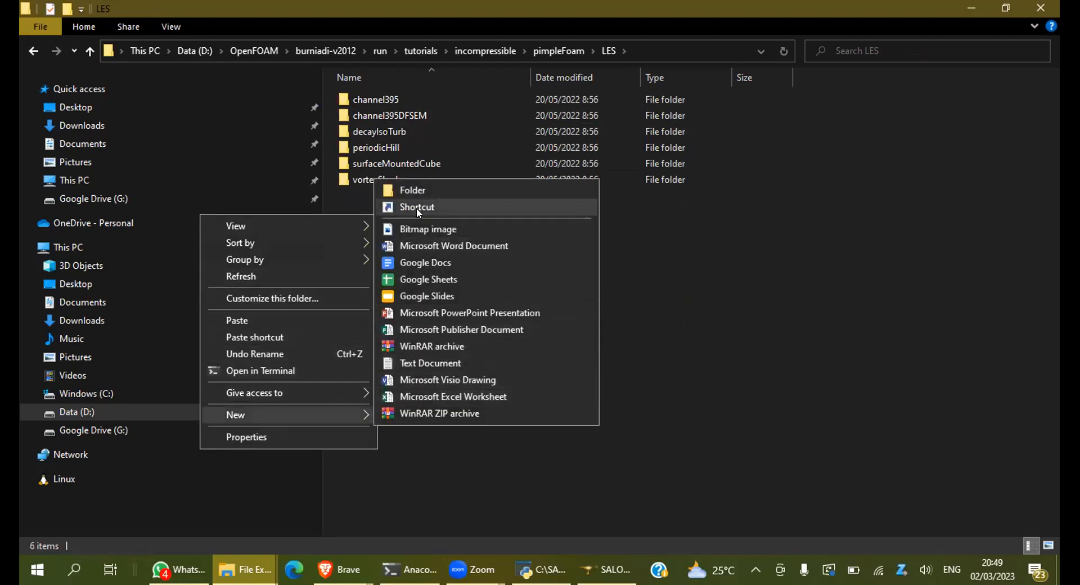
{"action": "left_click", "coordinate": [414, 190]}
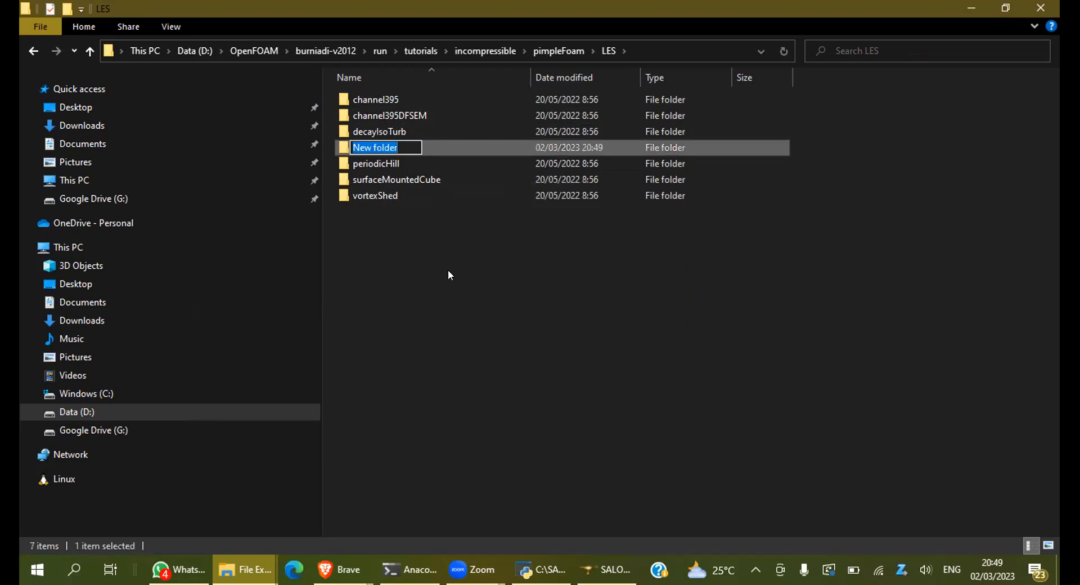
{"action": "type", "text": "airfoil"}
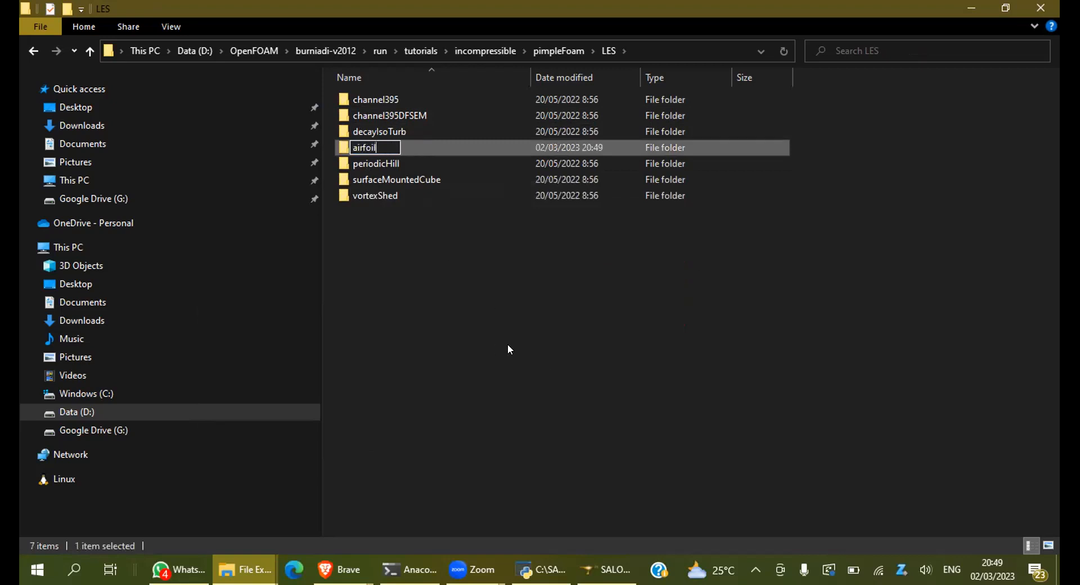
{"action": "key", "text": "Return"}
{"action": "key", "text": "Return"}
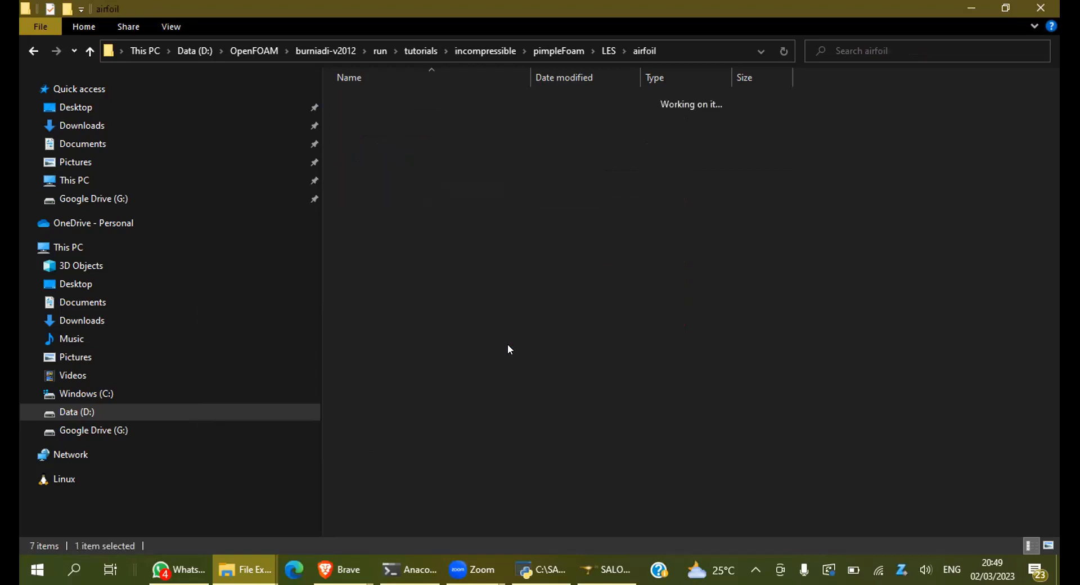
{"action": "key", "text": "ctrl+v"}
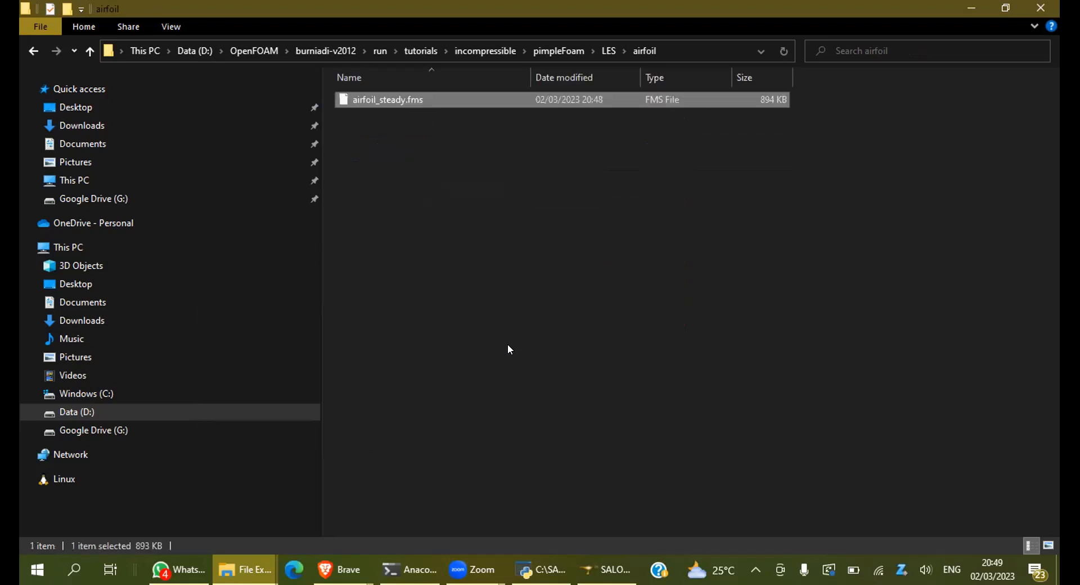
{"action": "left_click", "coordinate": [508, 346]}
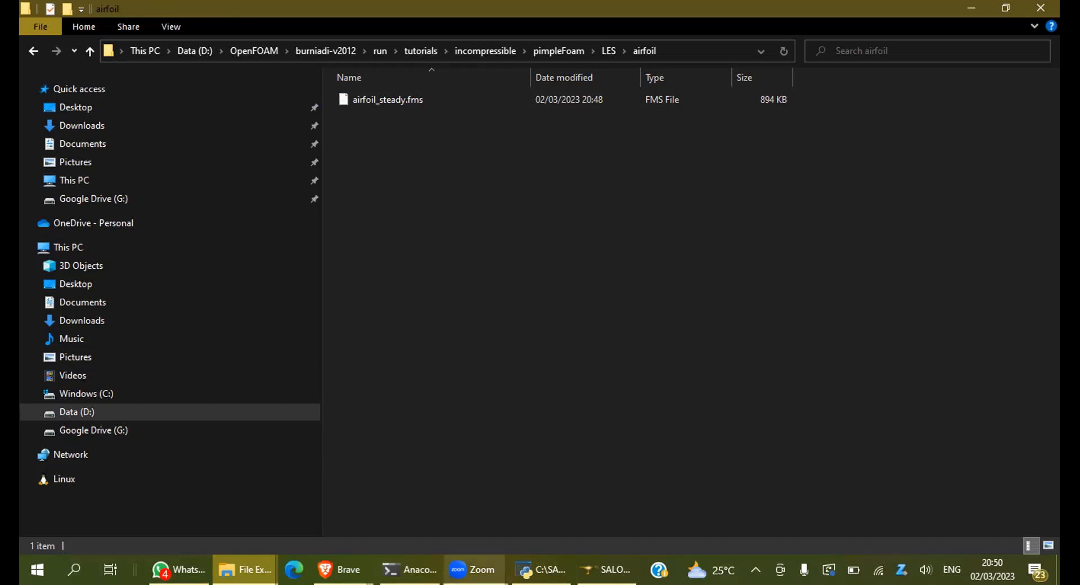
Switch to SALOME and check the file import and export options in the Mesh and Geometry modules
{"action": "left_click", "coordinate": [473, 569]}
{"action": "left_click", "coordinate": [499, 544]}
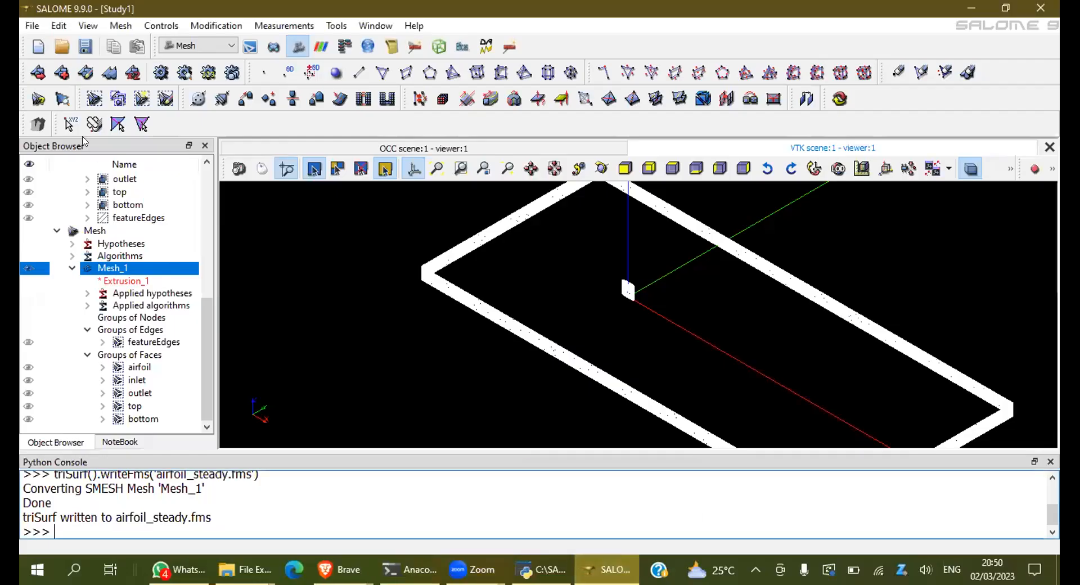
{"action": "left_click", "coordinate": [28, 26]}
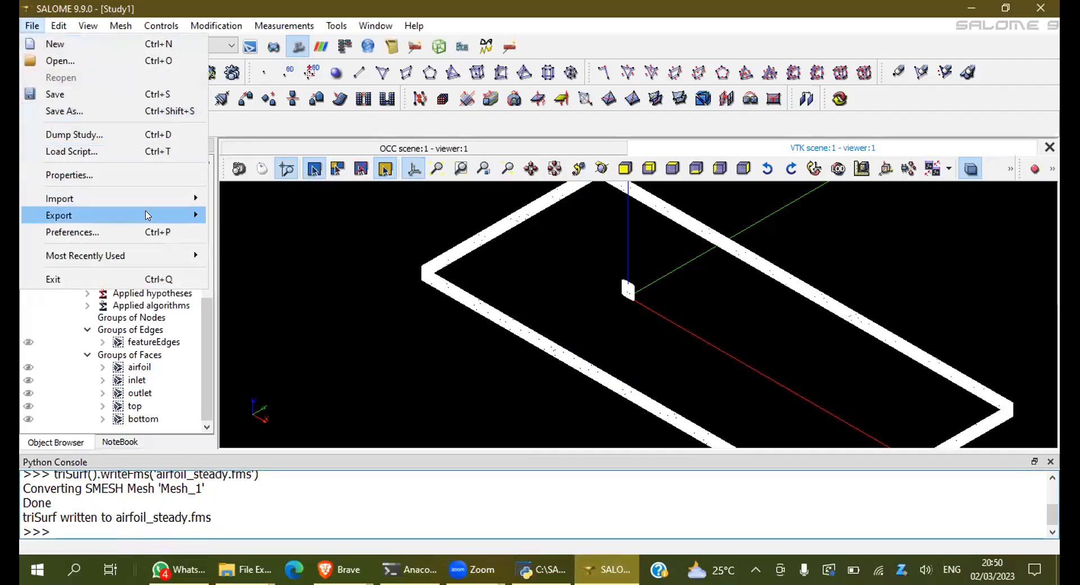
{"action": "mouse_move", "coordinate": [156, 205]}
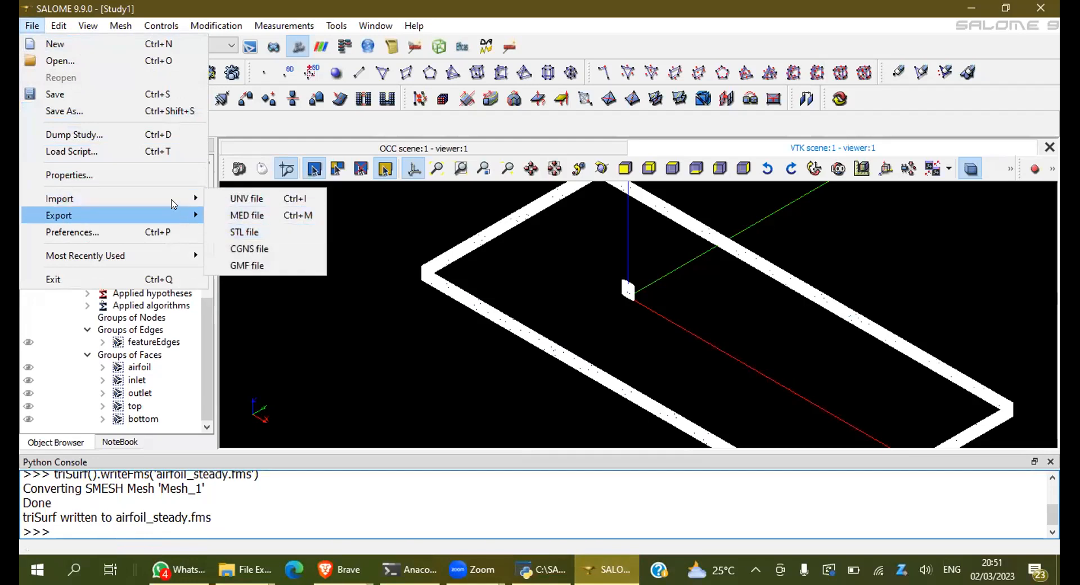
{"action": "left_click", "coordinate": [222, 46]}
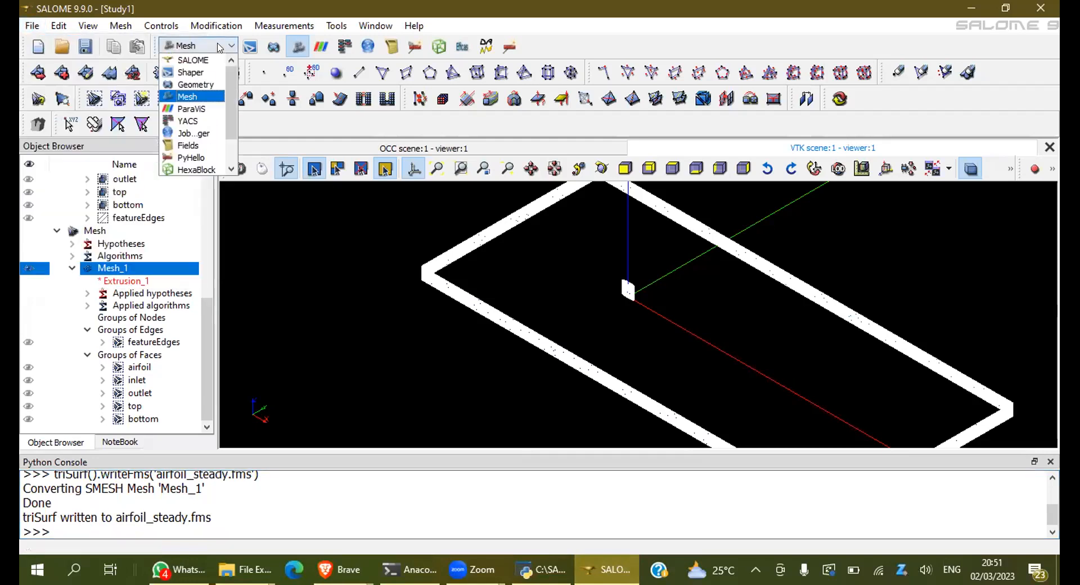
{"action": "left_click", "coordinate": [195, 84]}
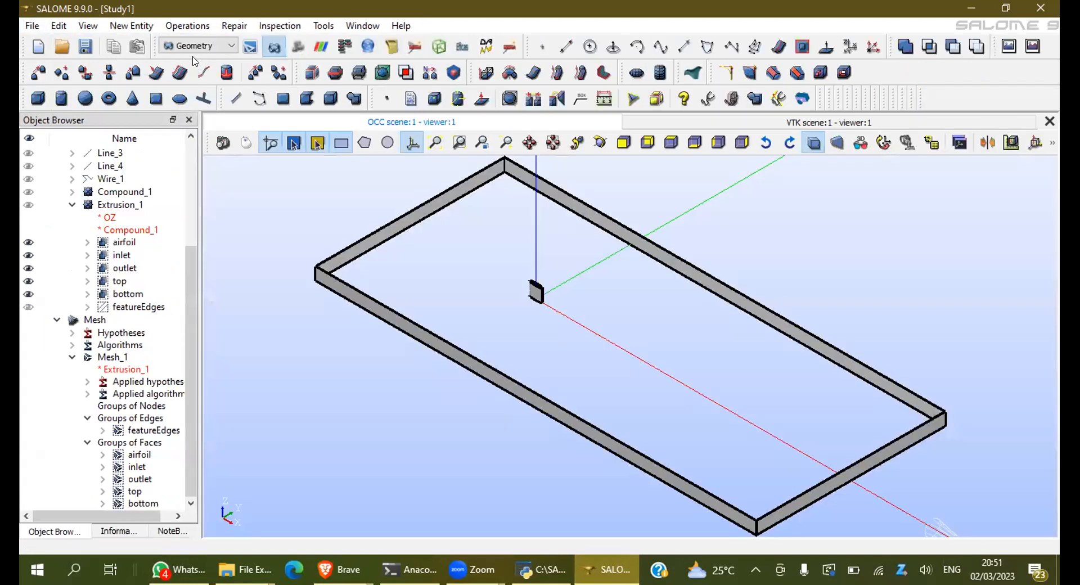
{"action": "left_click", "coordinate": [32, 26]}
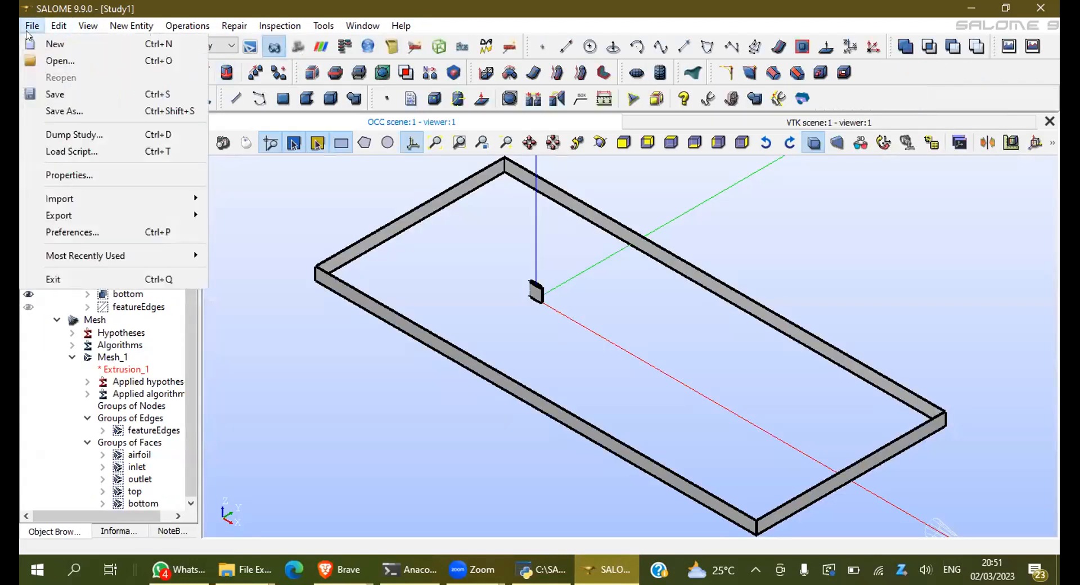
{"action": "mouse_move", "coordinate": [148, 201]}
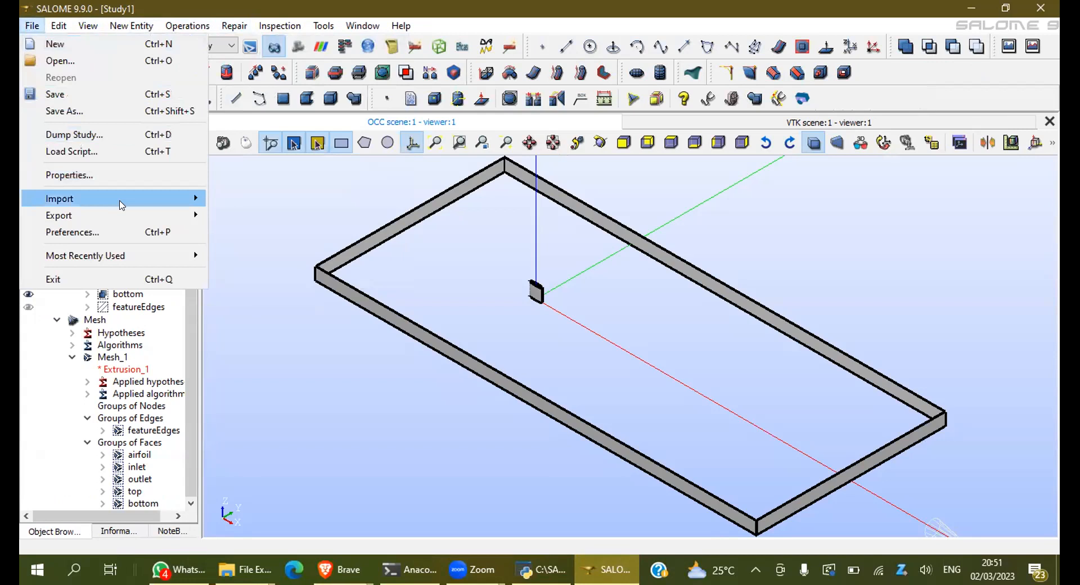
{"action": "left_click", "coordinate": [203, 26]}
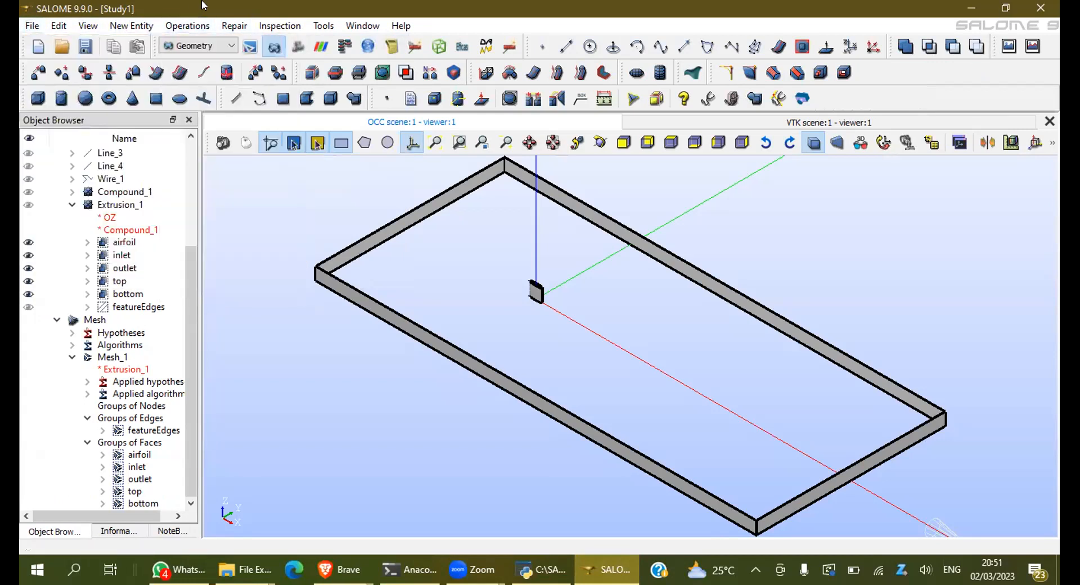
Switch to the Shaper module and inspect the extruded airfoil up close
{"action": "left_click", "coordinate": [206, 46]}
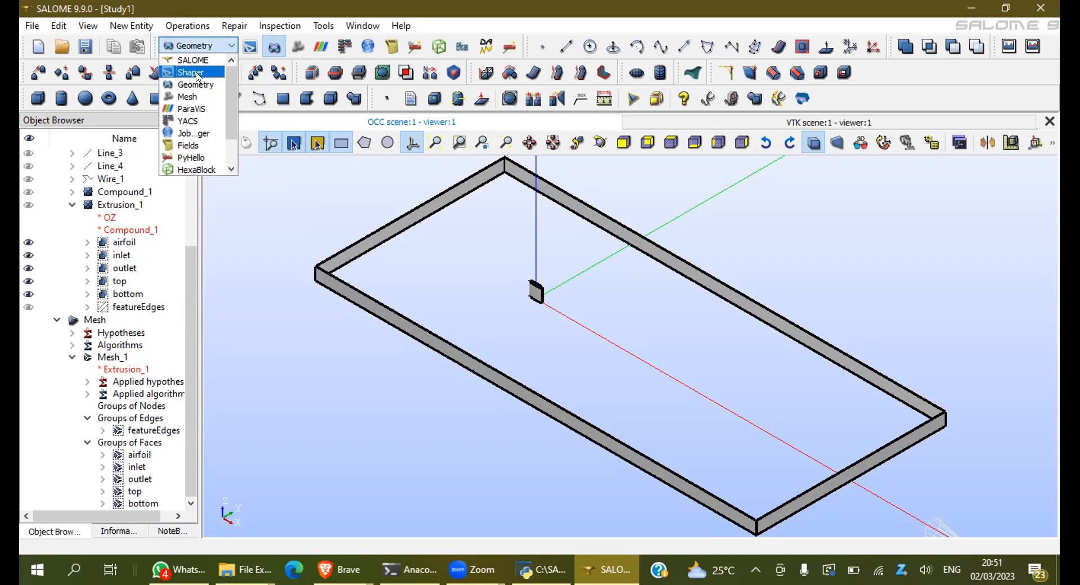
{"action": "left_click", "coordinate": [196, 74]}
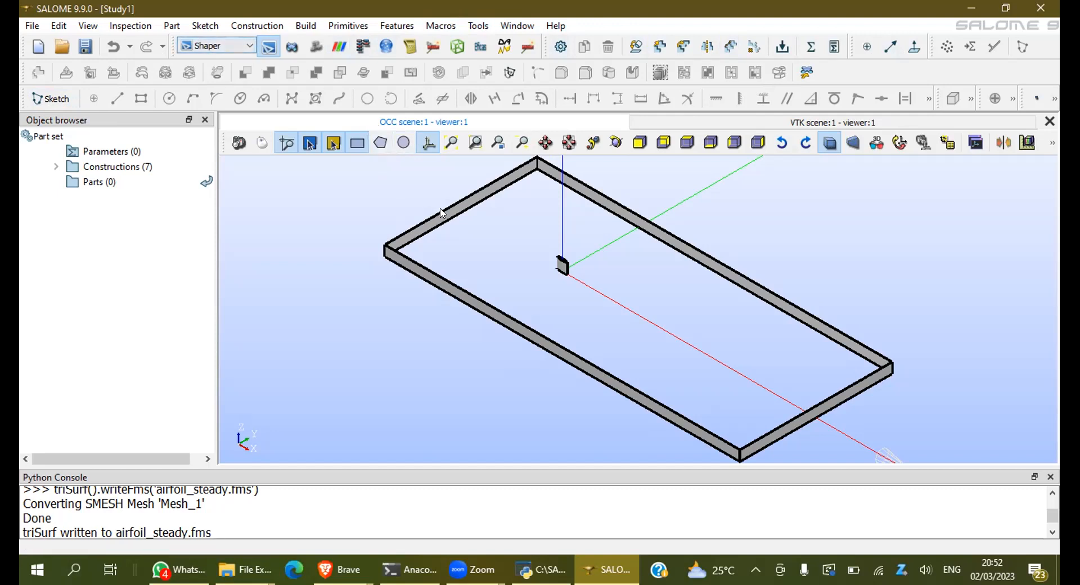
{"action": "scroll", "coordinate": [563, 255], "scroll_direction": "up", "scroll_amount": 10}
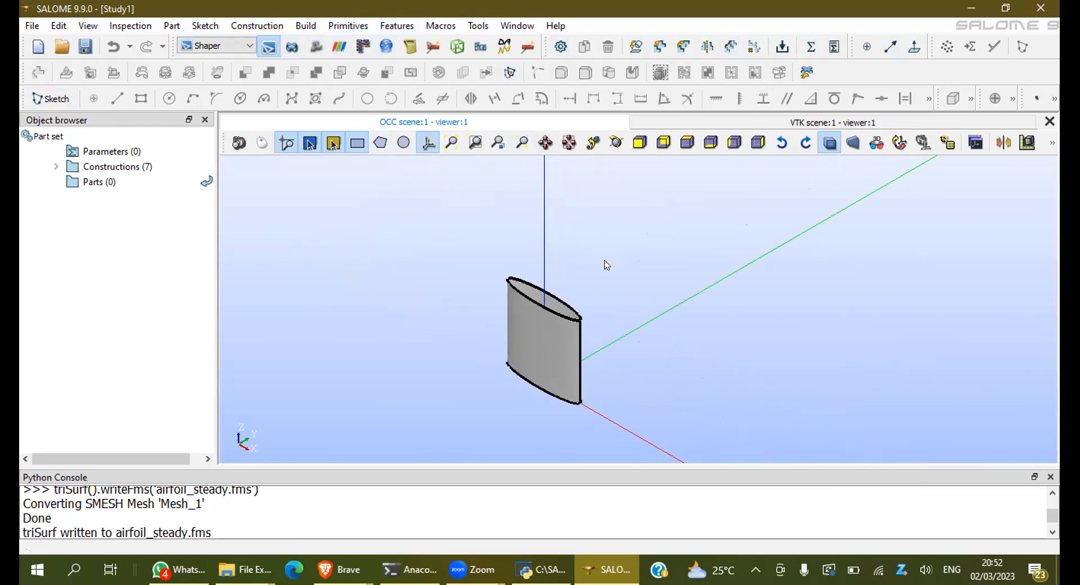
{"action": "scroll", "coordinate": [606, 263], "scroll_direction": "down", "scroll_amount": 2}
{"action": "left_click", "coordinate": [981, 8]}
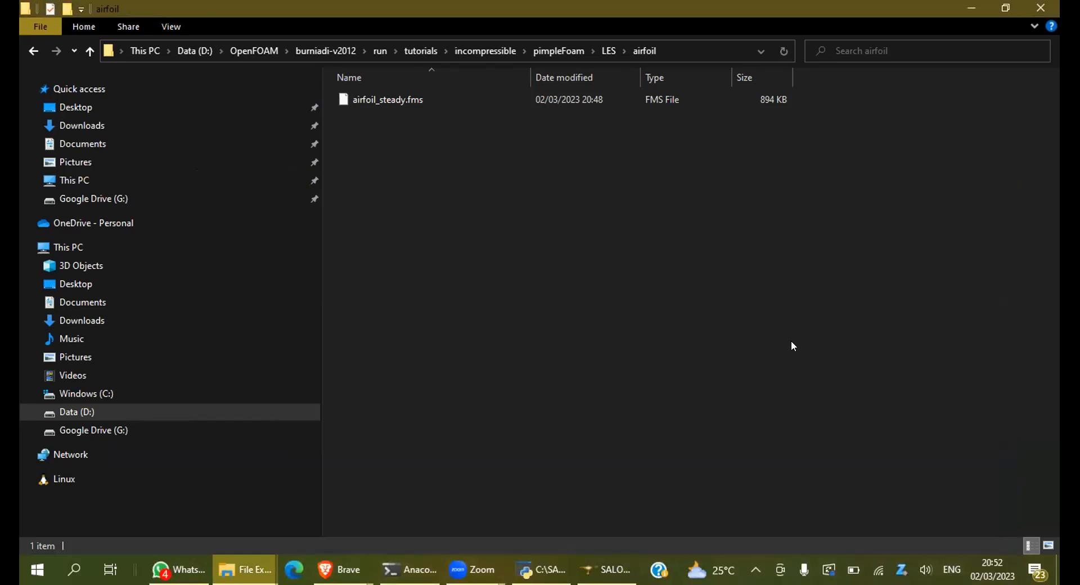
{"action": "left_click", "coordinate": [608, 570]}
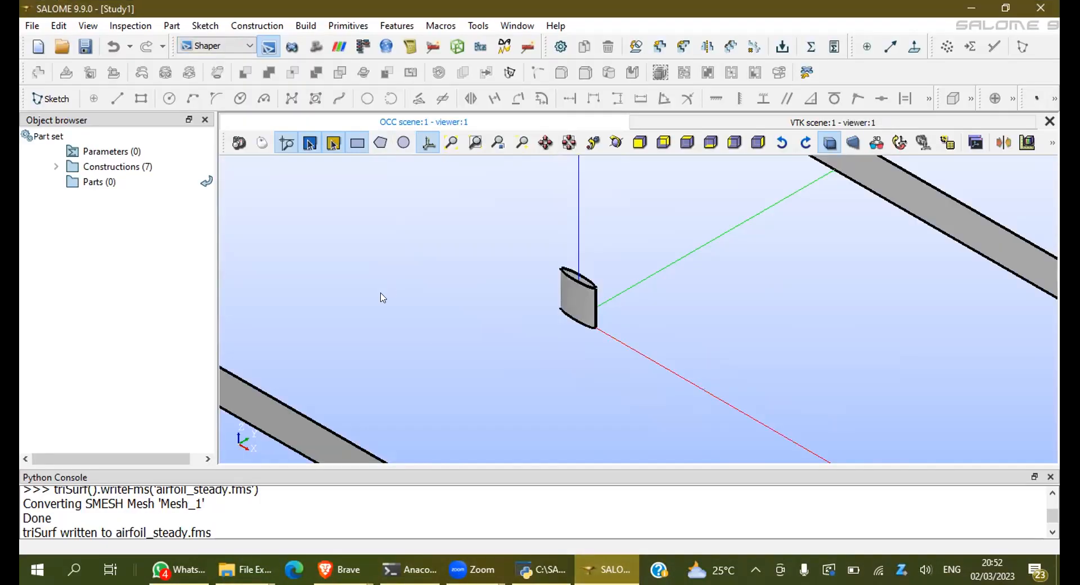
Switch to the Geometry module and select the airfoil group of Extrusion_1 in the OCC view
{"action": "left_click", "coordinate": [222, 45]}
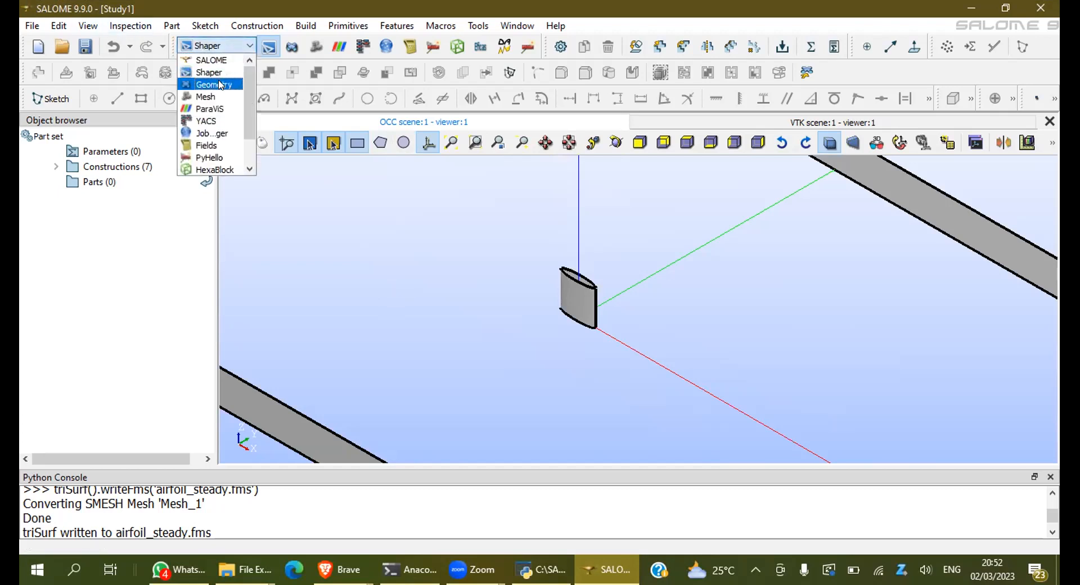
{"action": "left_click", "coordinate": [220, 85]}
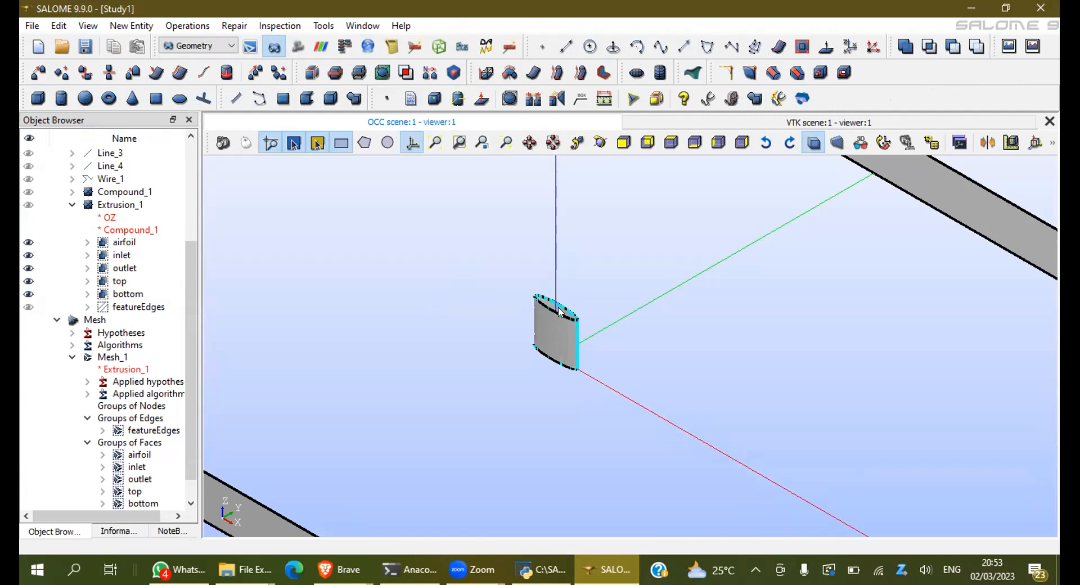
{"action": "left_click", "coordinate": [571, 334]}
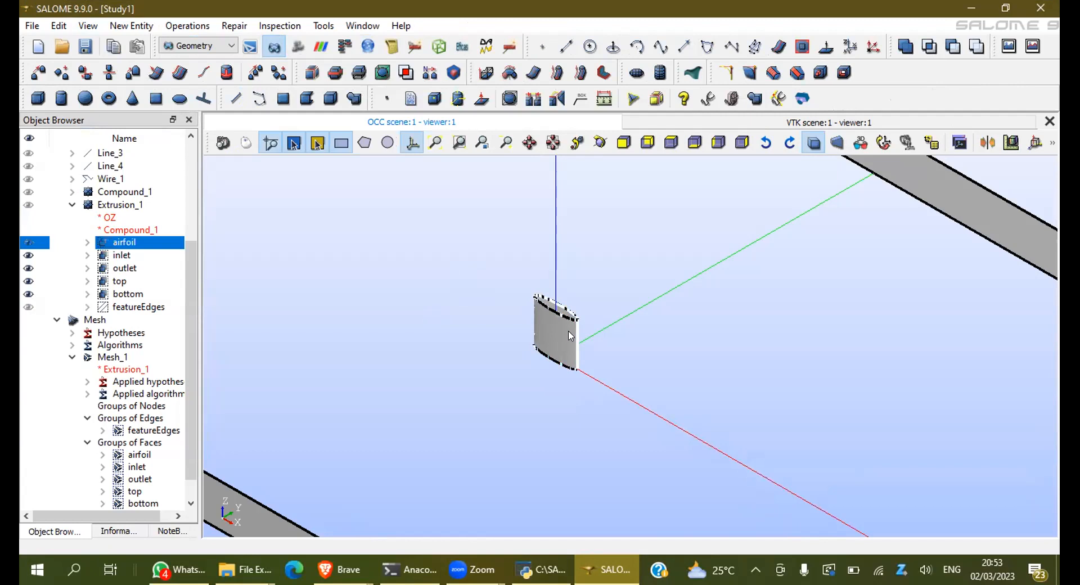
{"action": "left_click", "coordinate": [187, 25]}
{"action": "mouse_move", "coordinate": [236, 61]}
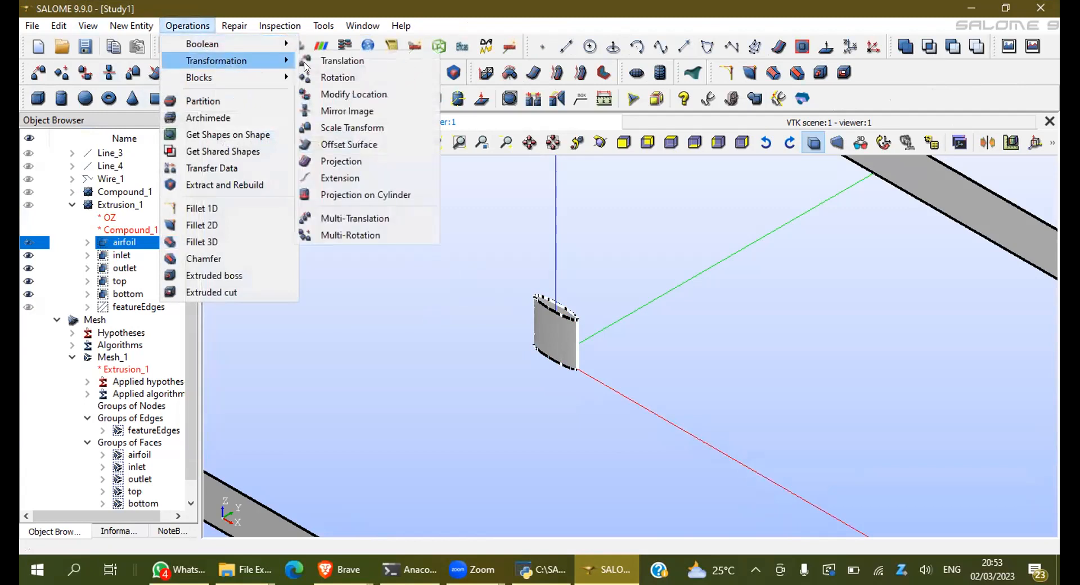
{"action": "left_click", "coordinate": [353, 126]}
{"action": "double_click", "coordinate": [520, 301]}
{"action": "type", "text": "2"}
{"action": "left_click_drag", "start_coordinate": [520, 300], "coordinate": [494, 301]}
{"action": "type", "text": "1"}
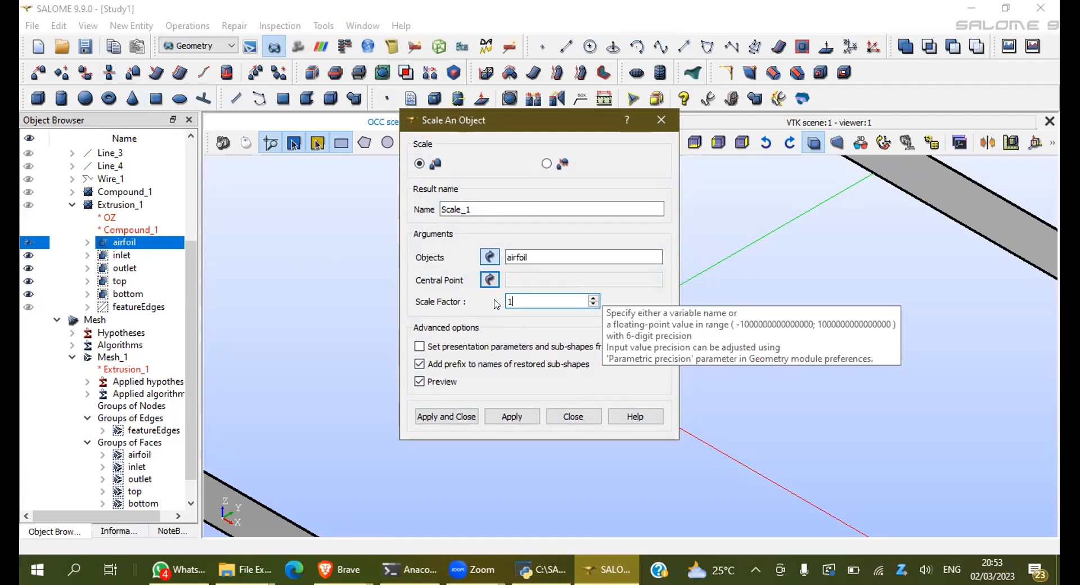
{"action": "key", "text": "BackSpace"}
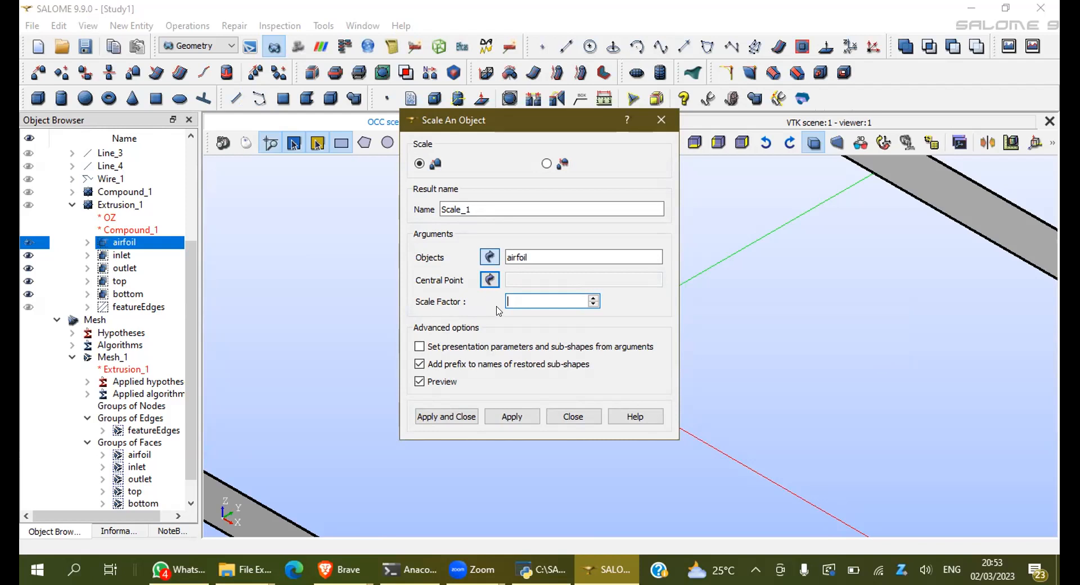
{"action": "left_click", "coordinate": [585, 419]}
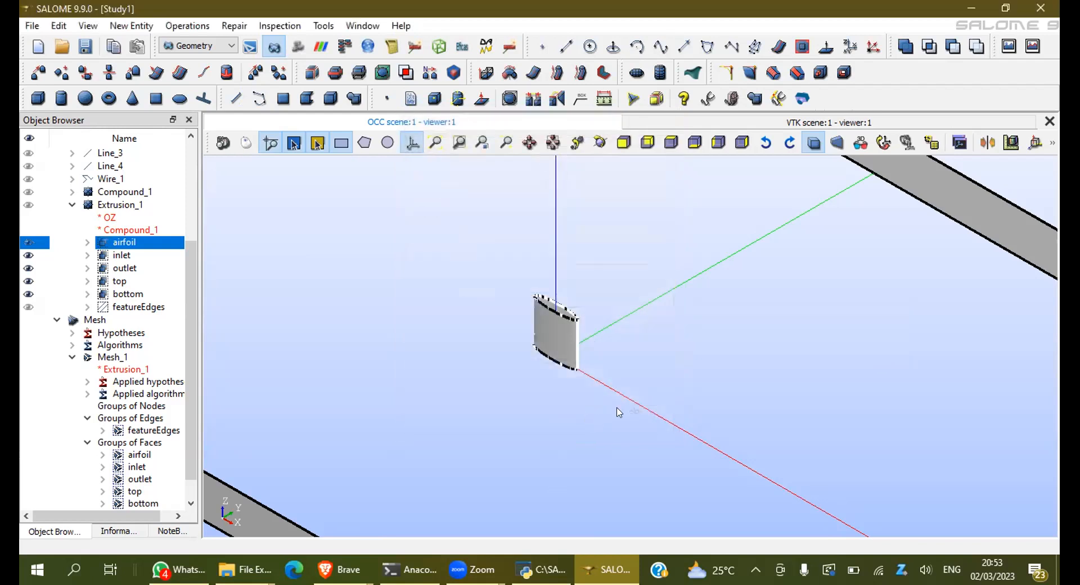
Examine the size of the airfoil relative to the surrounding domain walls and their far corner
{"action": "scroll", "coordinate": [621, 409], "scroll_direction": "down", "scroll_amount": 3}
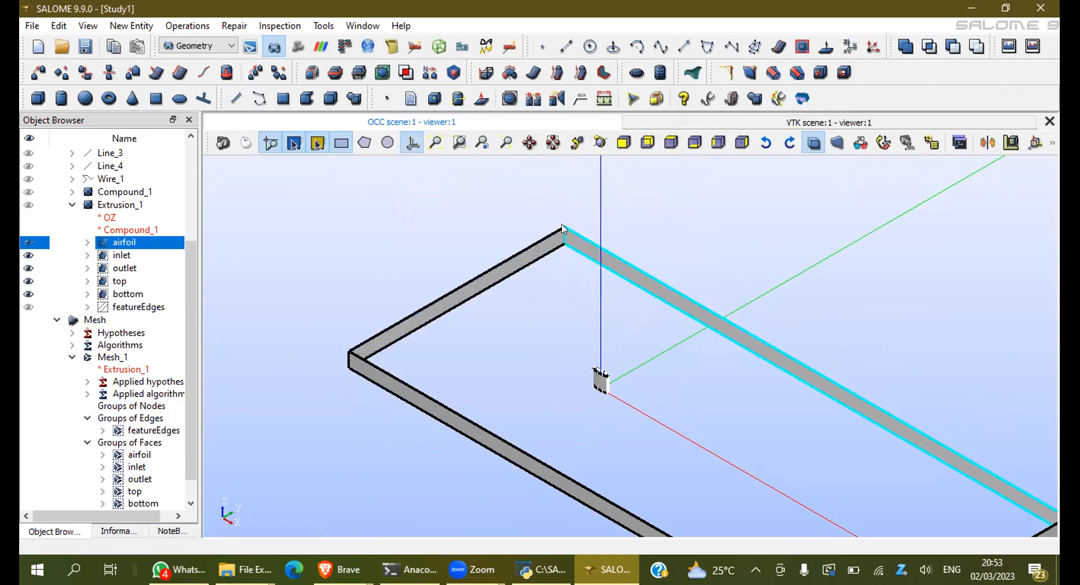
{"action": "scroll", "coordinate": [565, 248], "scroll_direction": "up", "scroll_amount": 5}
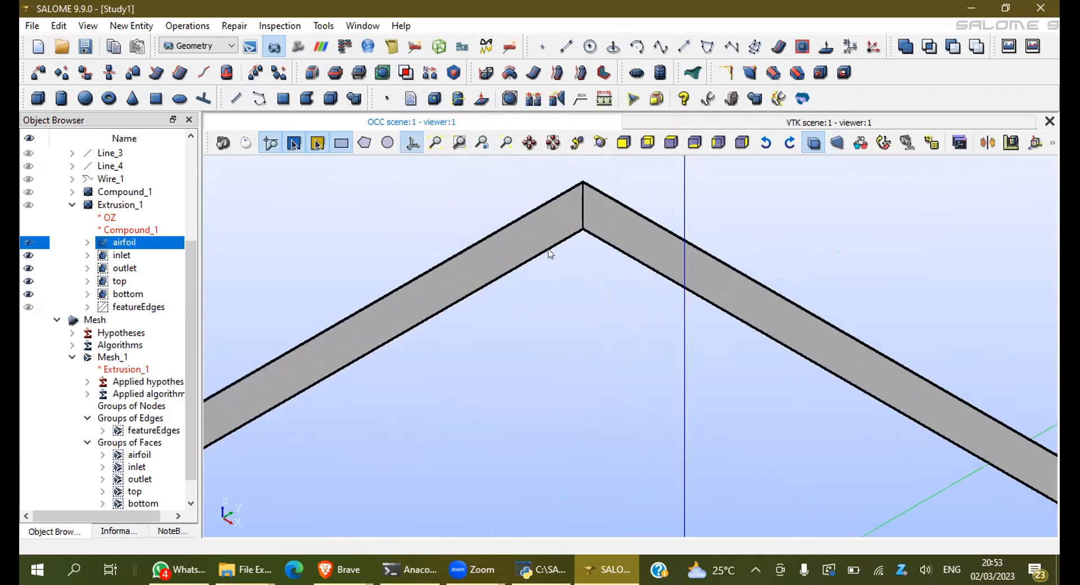
{"action": "scroll", "coordinate": [565, 247], "scroll_direction": "down", "scroll_amount": 3}
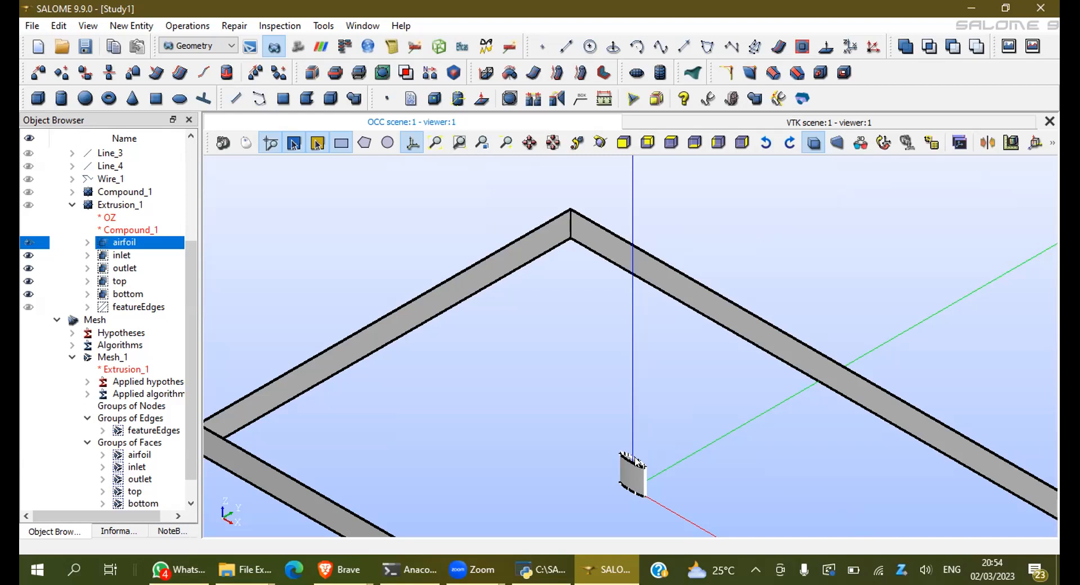
{"action": "scroll", "coordinate": [635, 461], "scroll_direction": "up", "scroll_amount": 5}
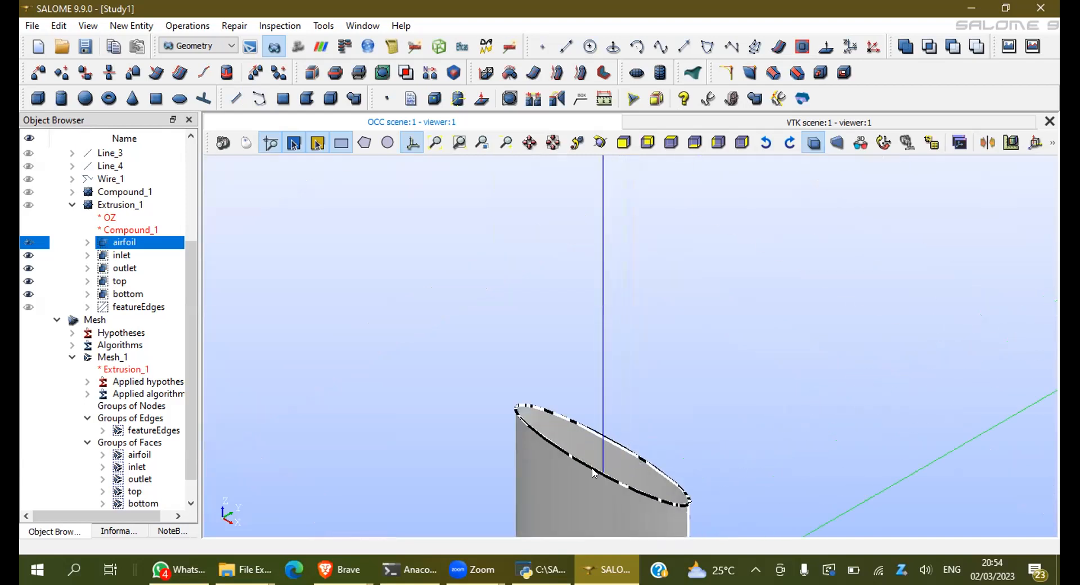
{"action": "scroll", "coordinate": [556, 448], "scroll_direction": "down", "scroll_amount": 5}
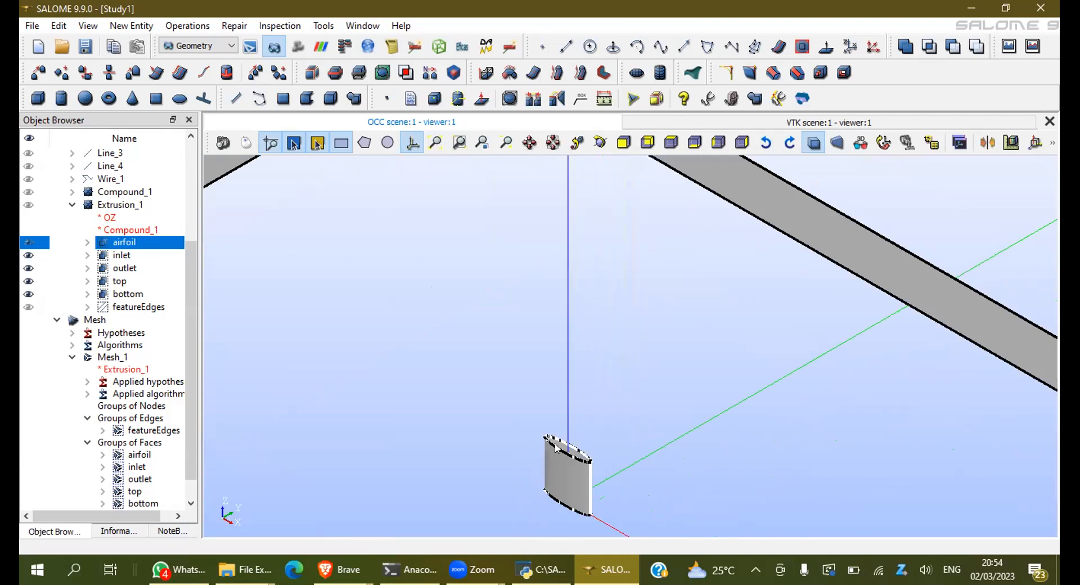
{"action": "scroll", "coordinate": [467, 348], "scroll_direction": "up", "scroll_amount": 5}
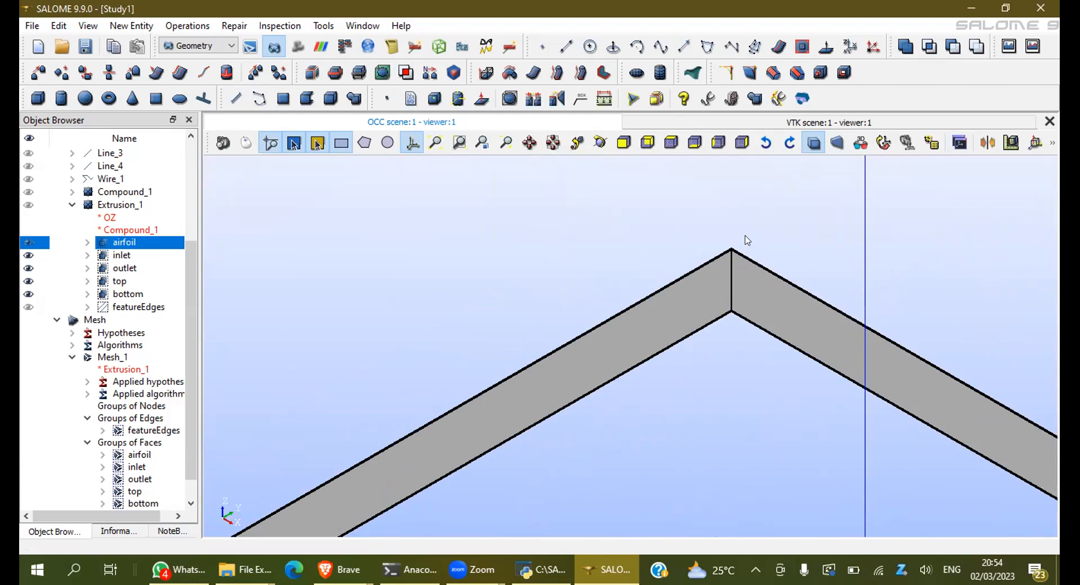
{"action": "scroll", "coordinate": [747, 241], "scroll_direction": "down", "scroll_amount": 8}
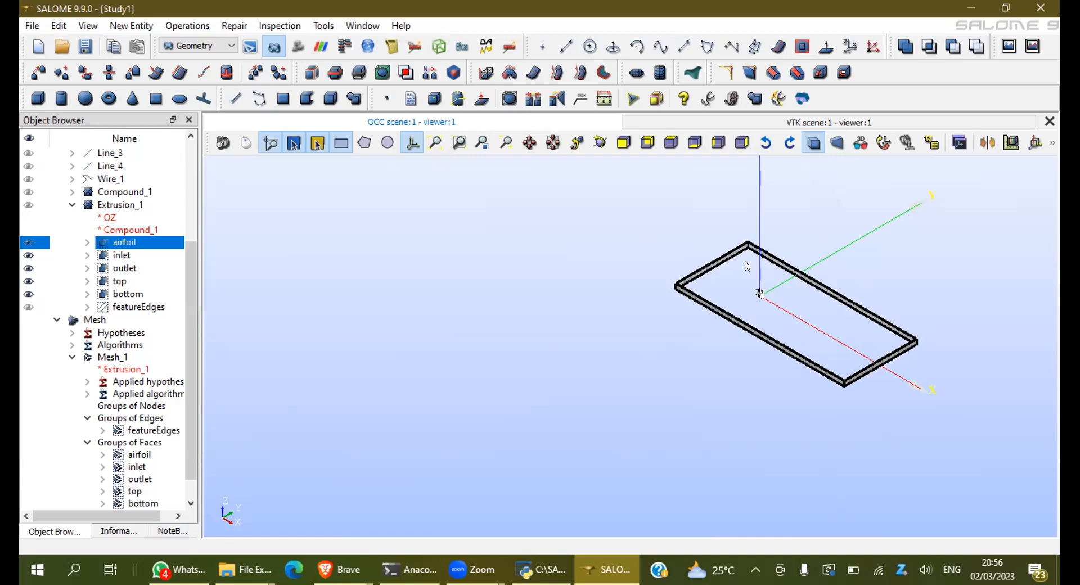
Switch to File Explorer and examine the airFoil2D case in tutorials\incompressible\simpleFoam
{"action": "left_click", "coordinate": [247, 567]}
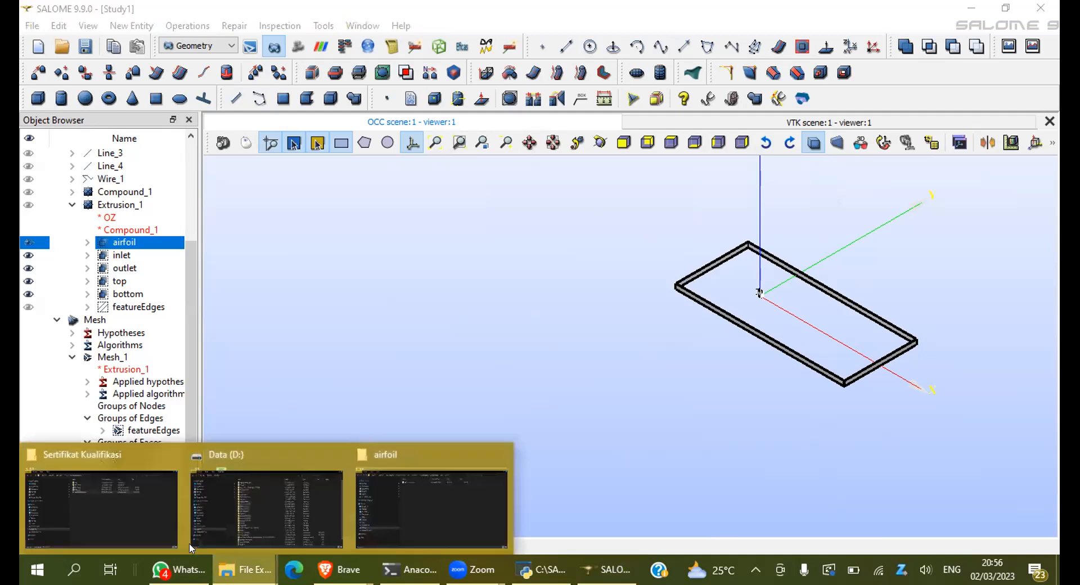
{"action": "left_click", "coordinate": [398, 478]}
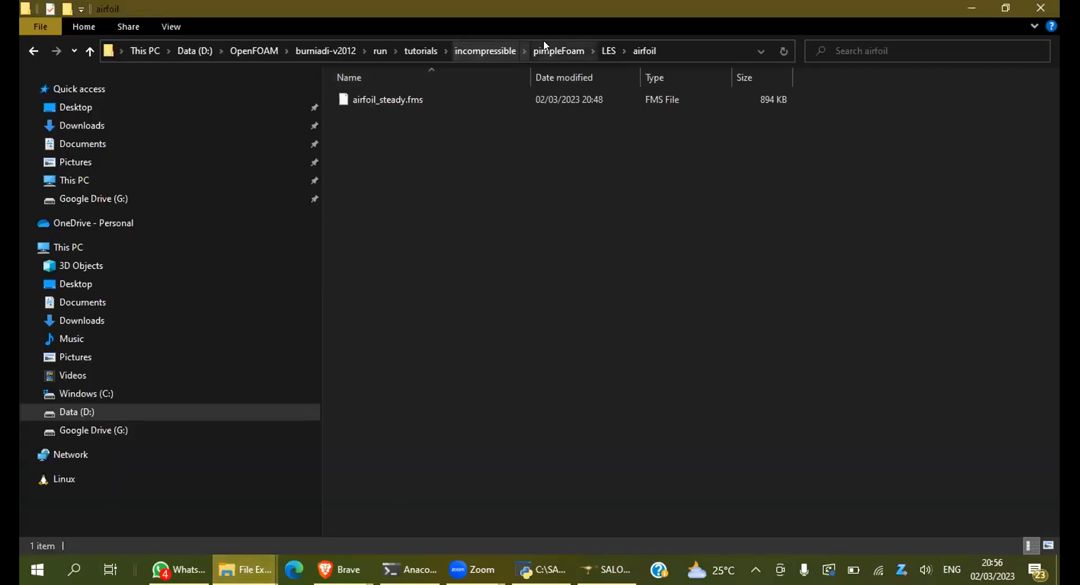
{"action": "left_click", "coordinate": [561, 50]}
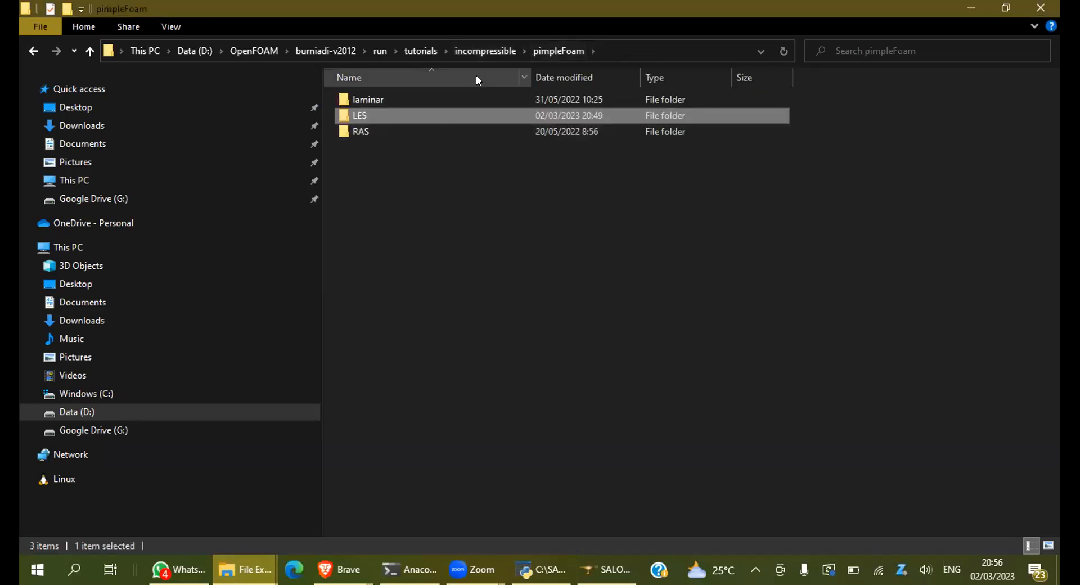
{"action": "left_click", "coordinate": [485, 50]}
{"action": "double_click", "coordinate": [398, 292]}
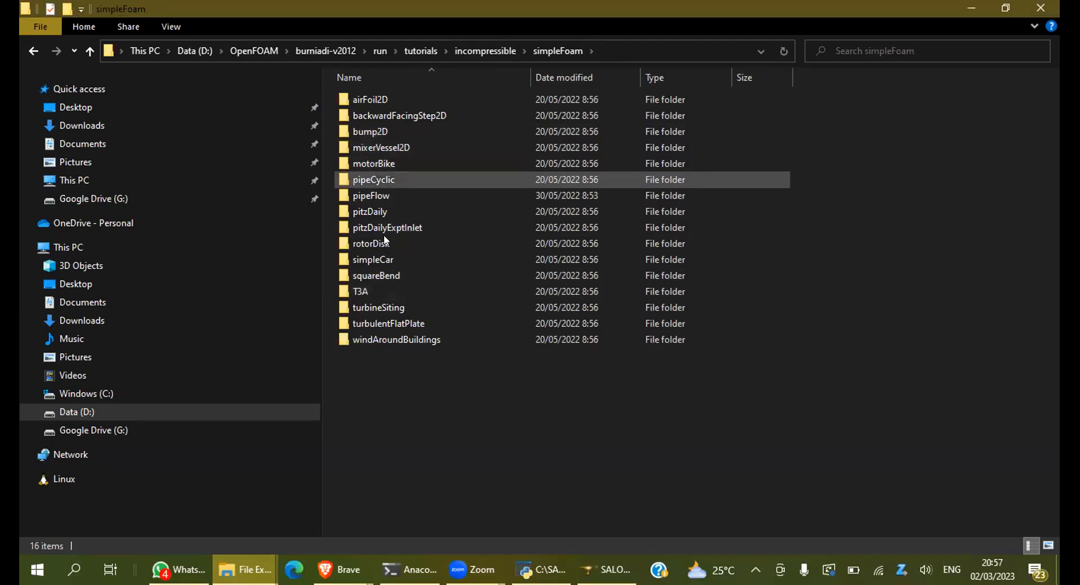
{"action": "double_click", "coordinate": [391, 97]}
{"action": "left_click", "coordinate": [546, 50]}
{"action": "mouse_move", "coordinate": [424, 184]}
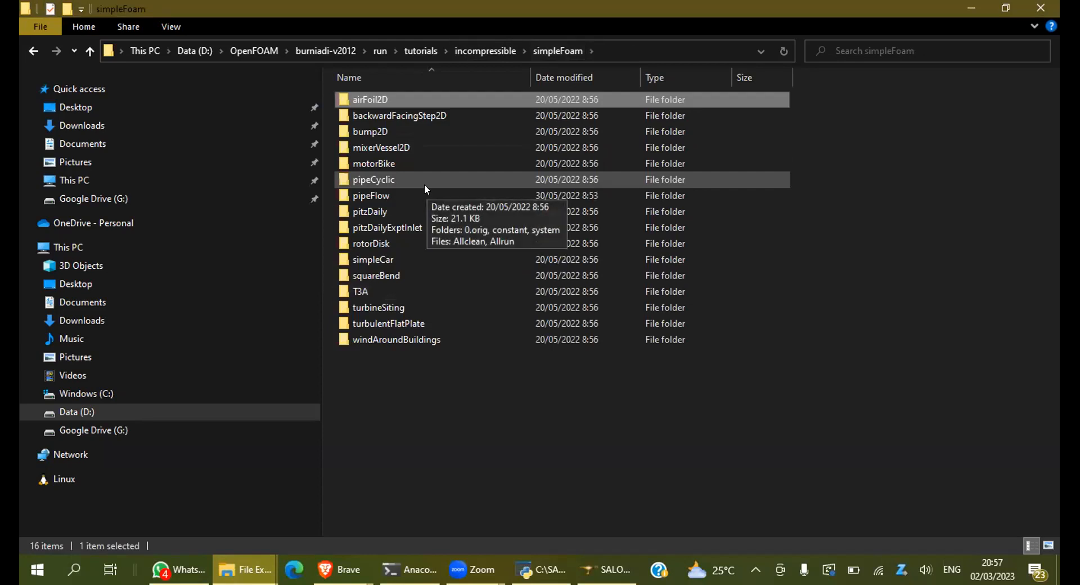
{"action": "double_click", "coordinate": [377, 104]}
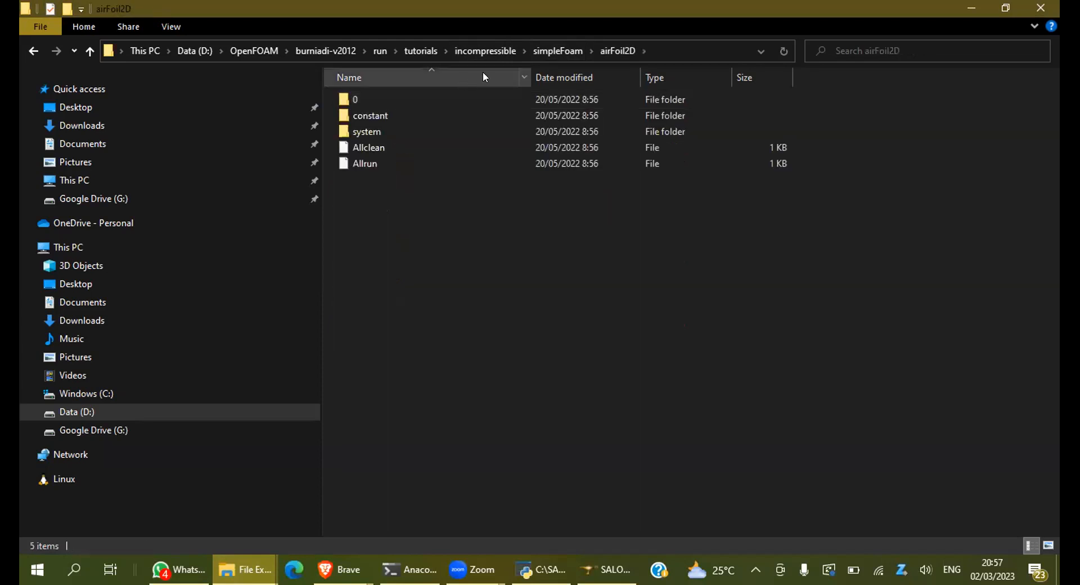
Look through the tutorials\mesh and tutorials\incompressible\icoFoam folders for available example cases
{"action": "left_click", "coordinate": [495, 50]}
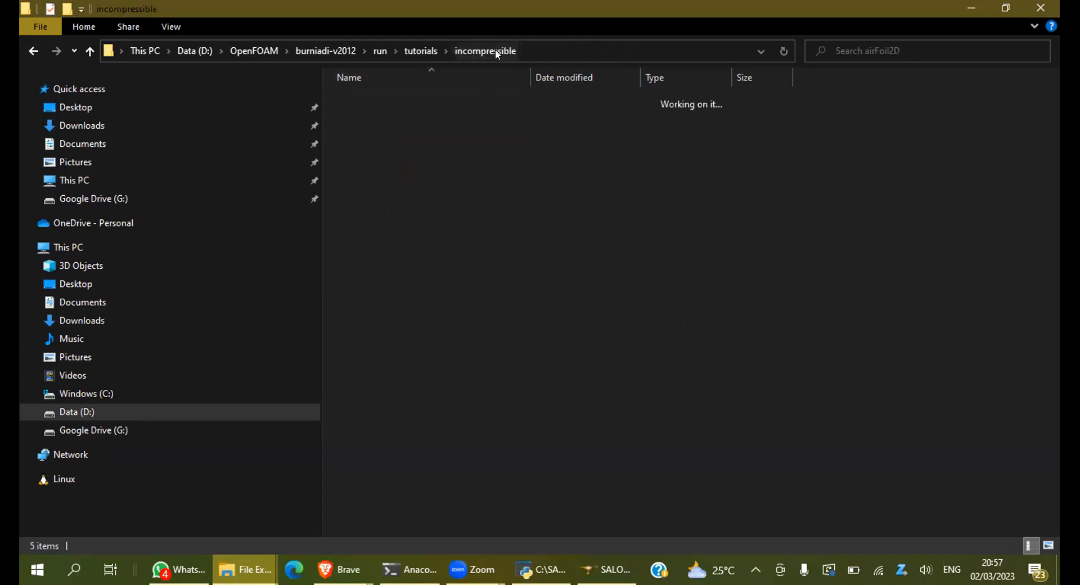
{"action": "left_click", "coordinate": [419, 51]}
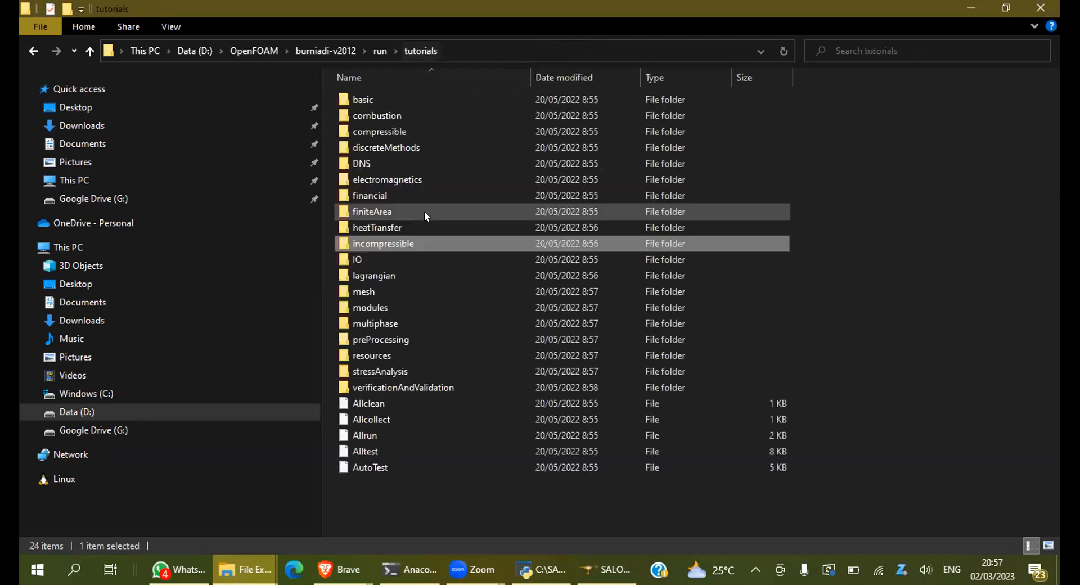
{"action": "double_click", "coordinate": [400, 291]}
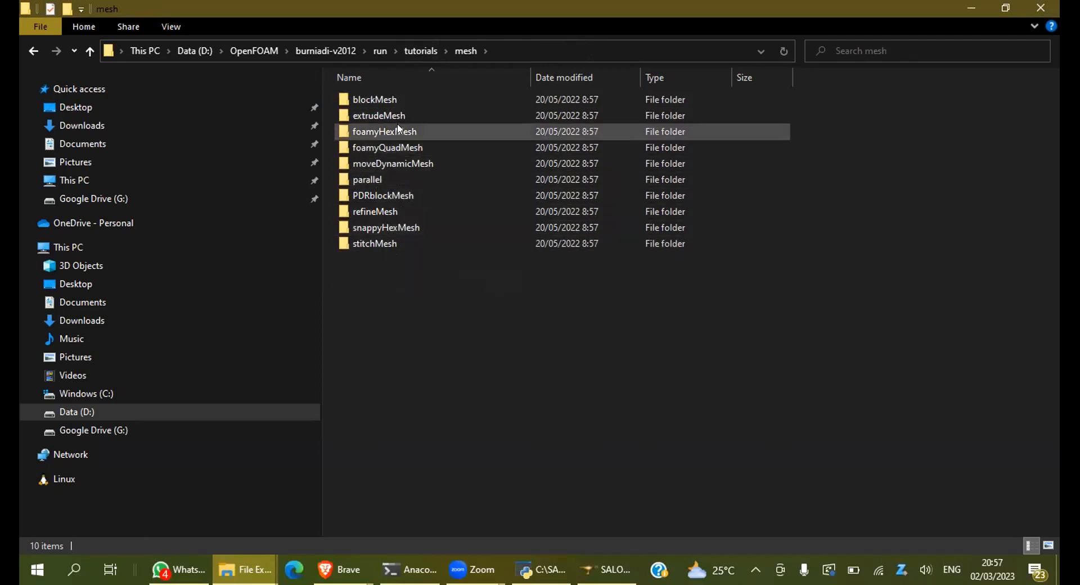
{"action": "left_click", "coordinate": [423, 50]}
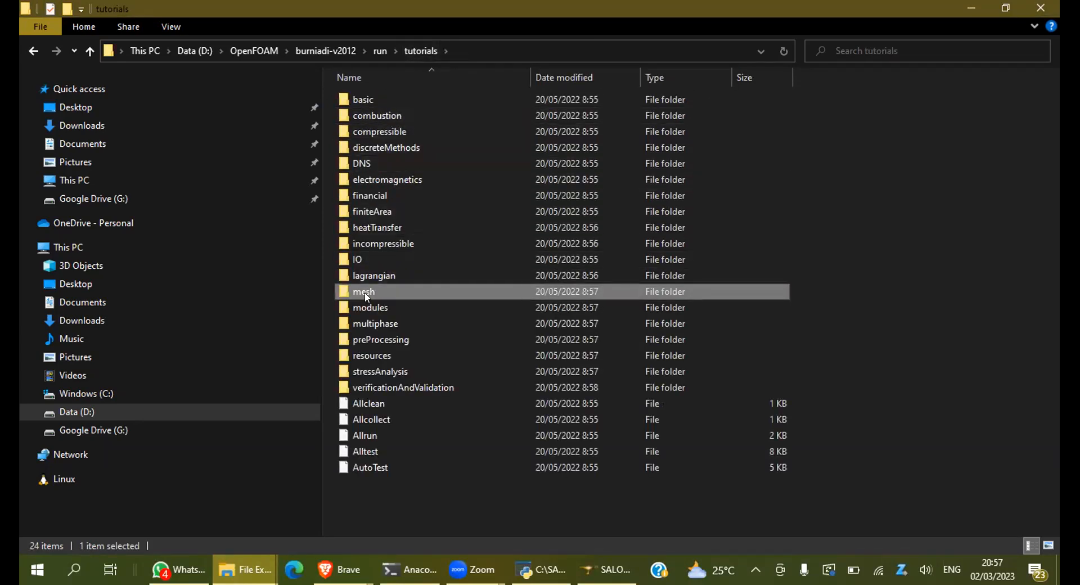
{"action": "double_click", "coordinate": [380, 244]}
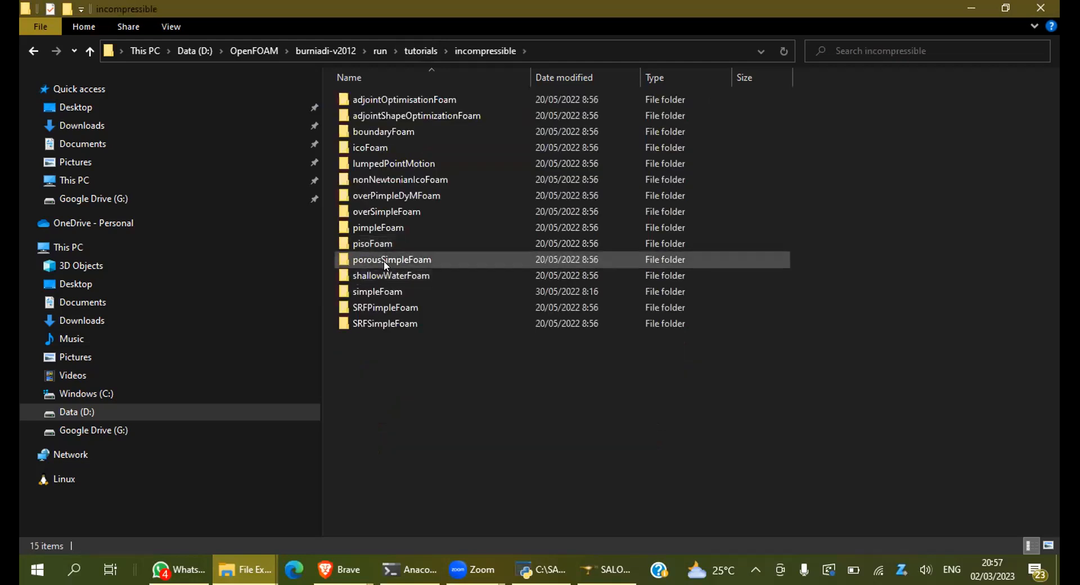
{"action": "double_click", "coordinate": [366, 146]}
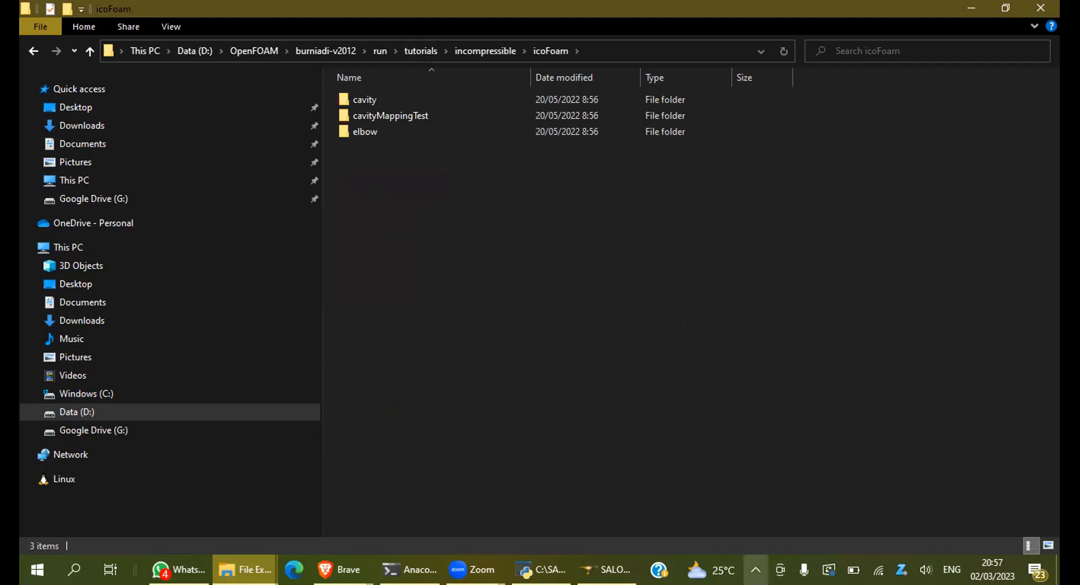
Switch to AnyDesk and connect to the remote computer from the recent sessions
{"action": "left_click", "coordinate": [756, 570]}
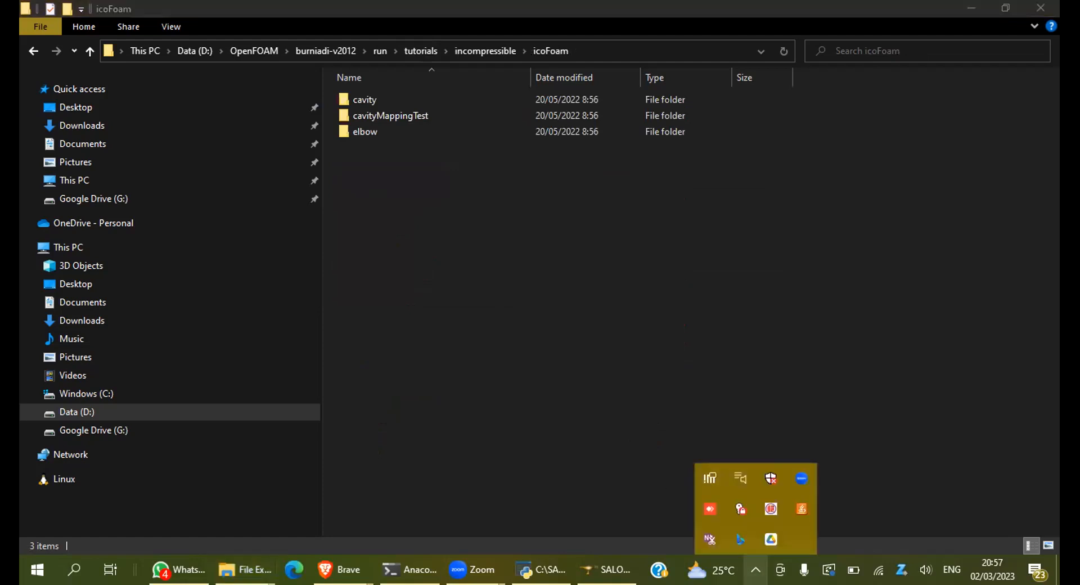
{"action": "right_click", "coordinate": [710, 509]}
{"action": "left_click", "coordinate": [671, 464]}
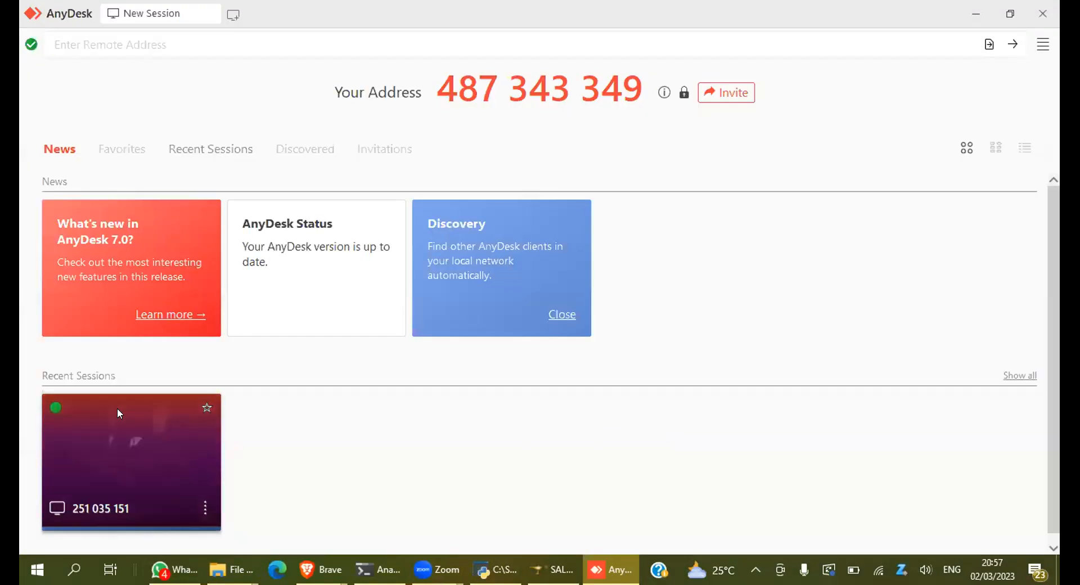
{"action": "left_click", "coordinate": [120, 426]}
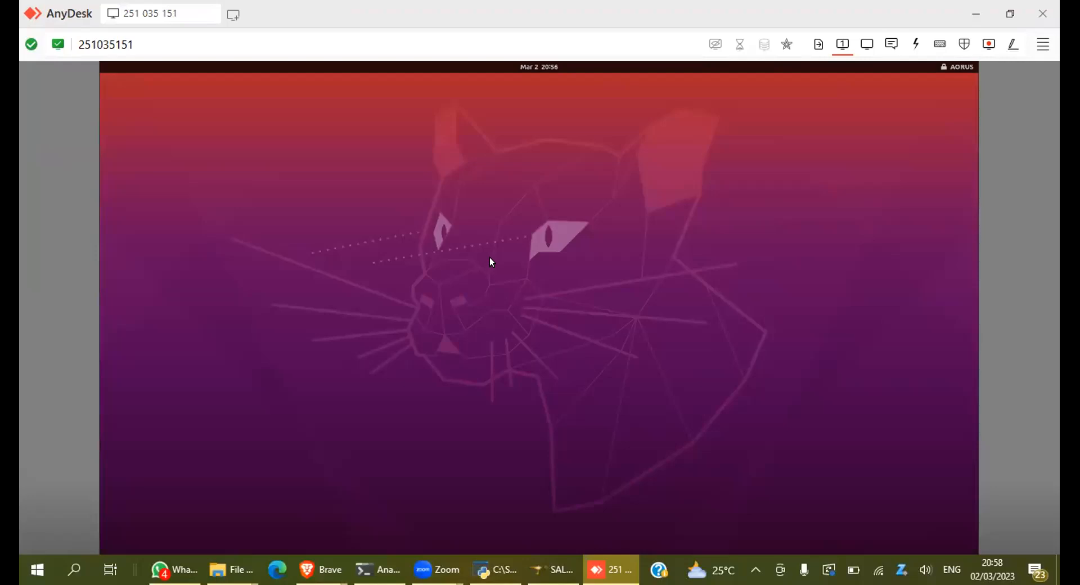
Unlock the remote Ubuntu desktop by entering the account password
{"action": "mouse_move", "coordinate": [489, 332]}
{"action": "type", "text": "*********"}
{"action": "key", "text": "Return"}
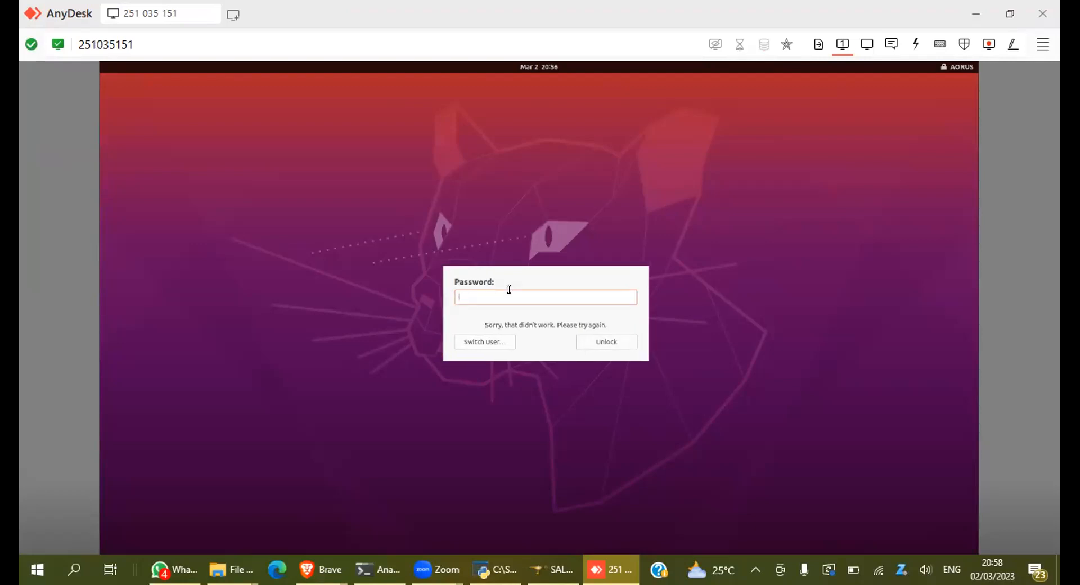
{"action": "type", "text": "*********"}
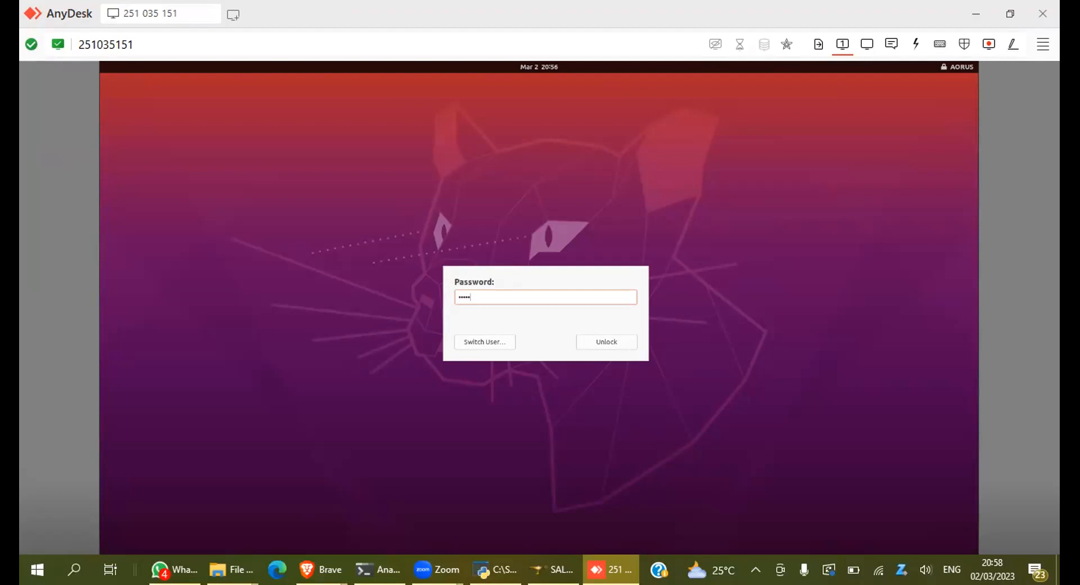
{"action": "key", "text": "Return"}
{"action": "key", "text": "Return"}
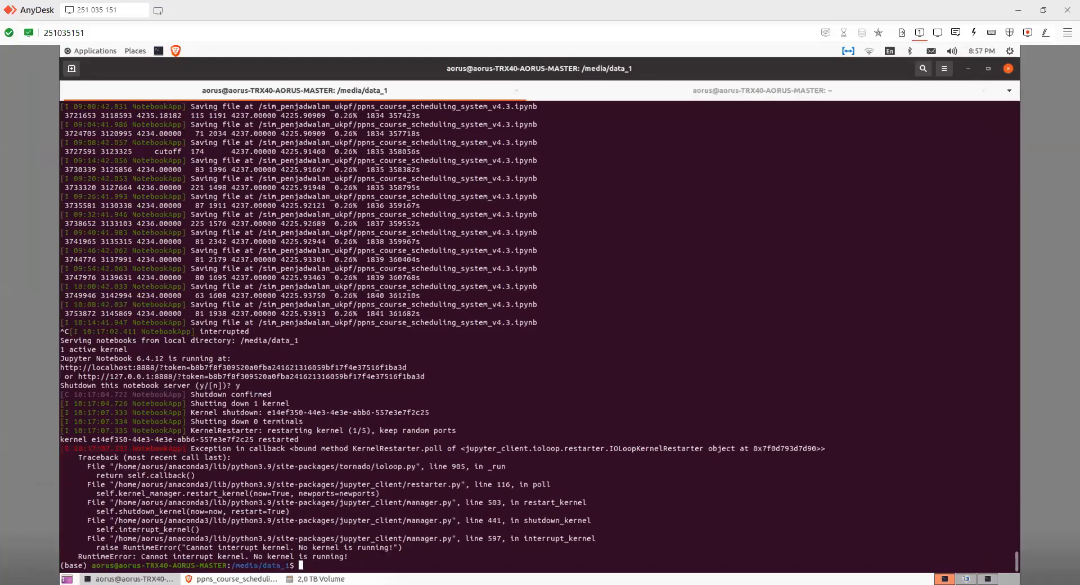
Bring up the 2,0 TB Volume file manager window on the remote desktop
{"action": "left_click", "coordinate": [360, 577]}
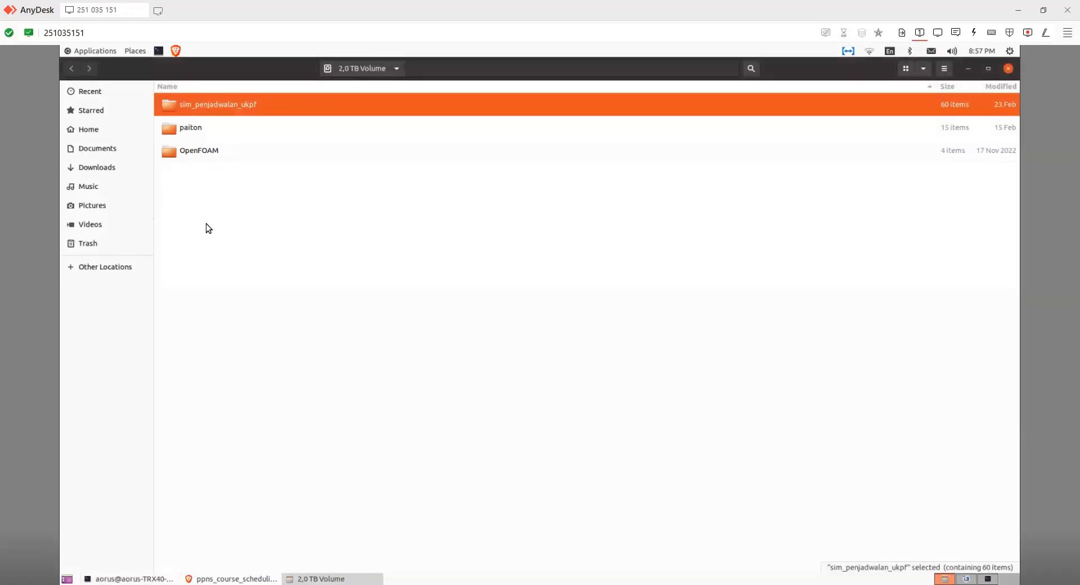
{"action": "key", "text": "super+h"}
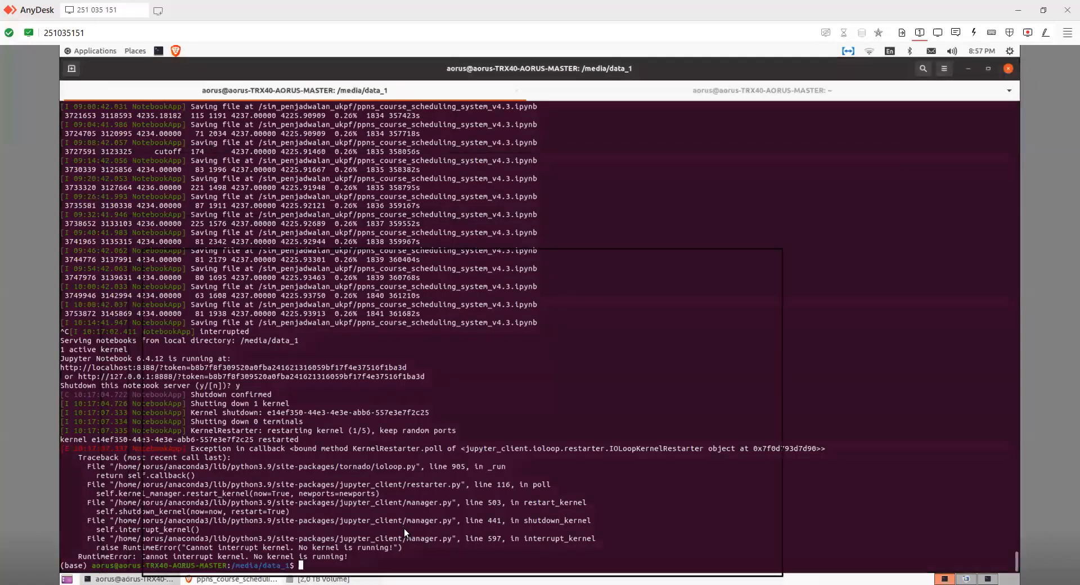
{"action": "left_click", "coordinate": [337, 578]}
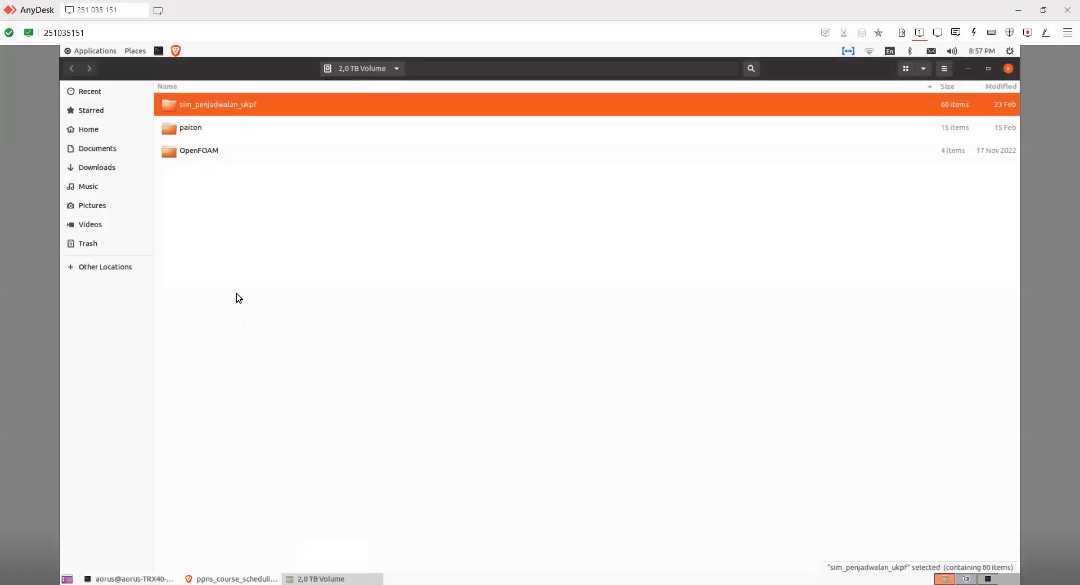
Look through the OpenFOAM folders on both 2,0 TB volumes for a suitable airfoil case
{"action": "double_click", "coordinate": [207, 151]}
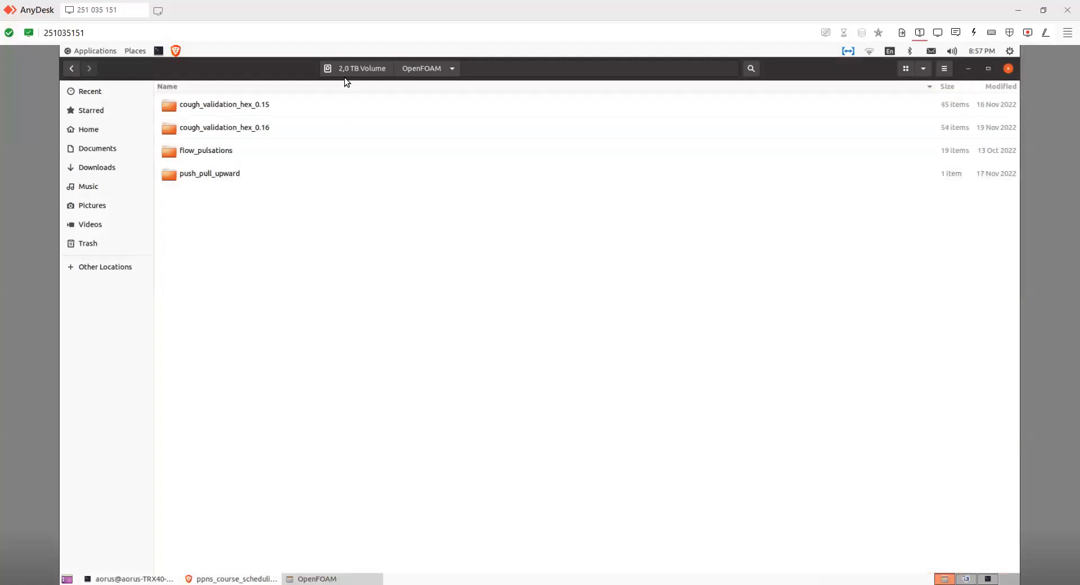
{"action": "left_click", "coordinate": [103, 267]}
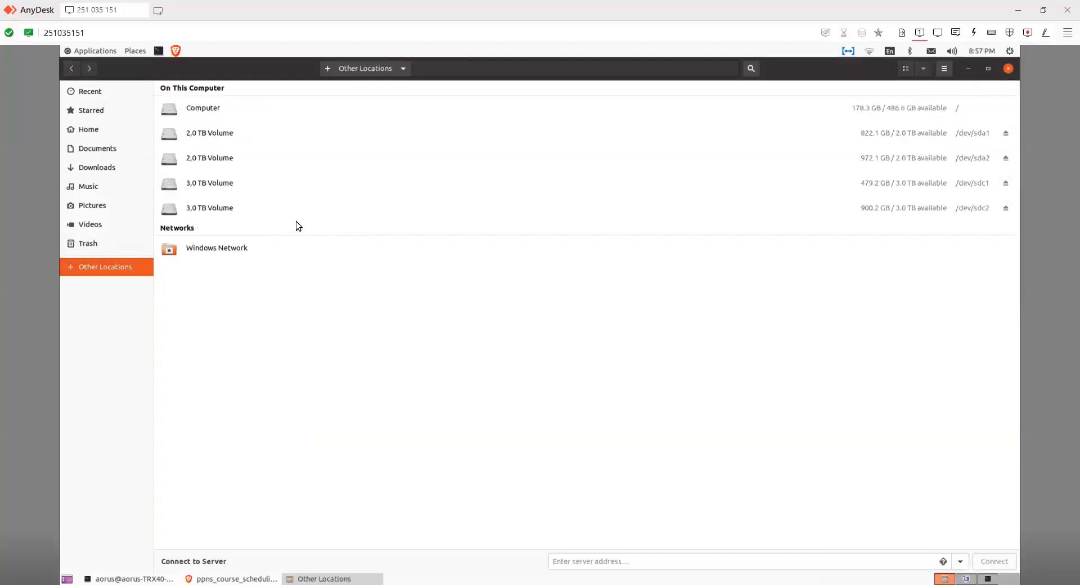
{"action": "left_click", "coordinate": [222, 136]}
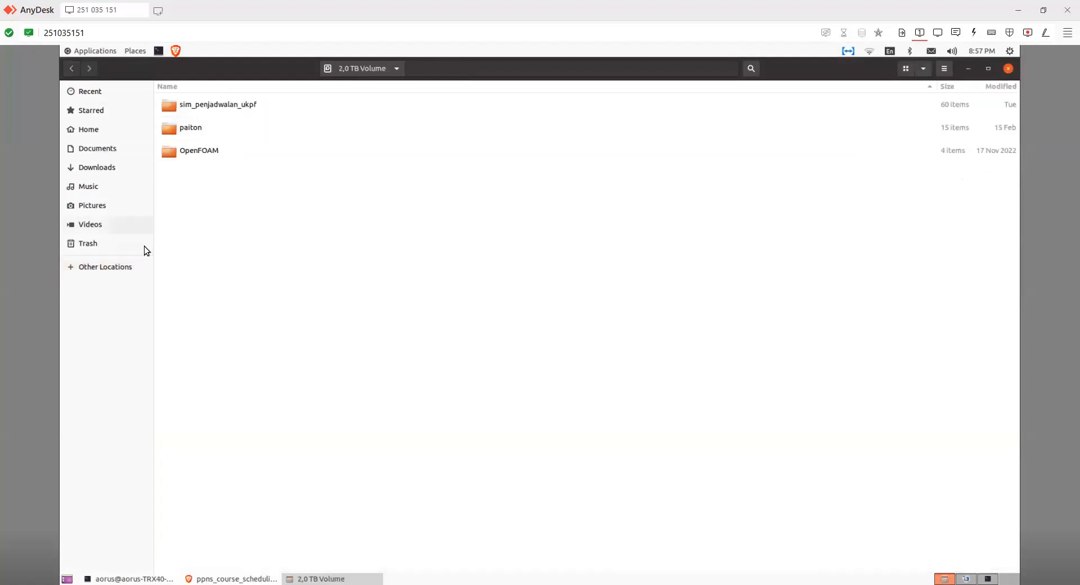
{"action": "double_click", "coordinate": [198, 157]}
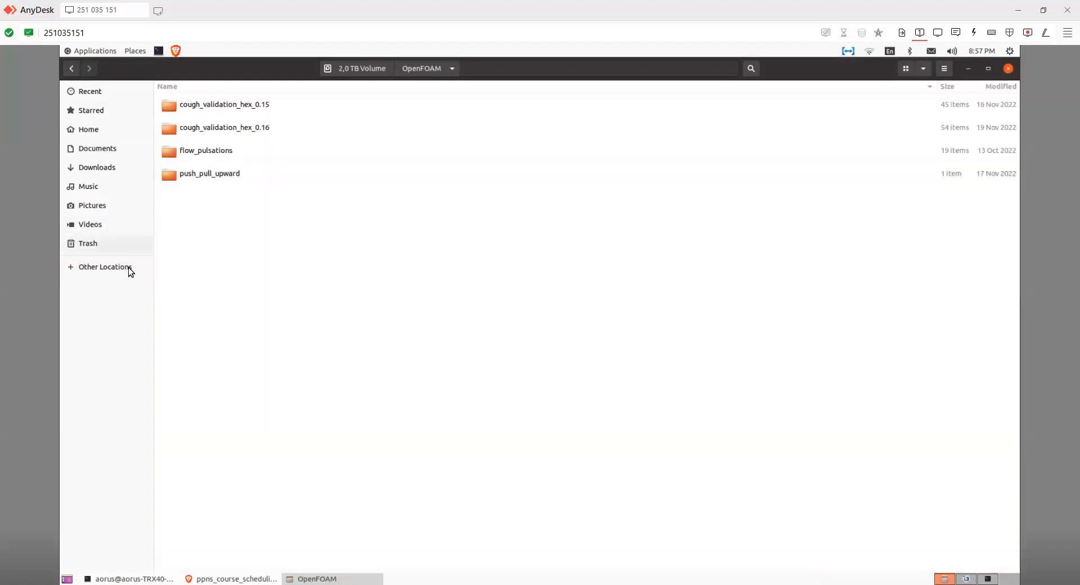
{"action": "left_click", "coordinate": [122, 272]}
{"action": "left_click", "coordinate": [201, 156]}
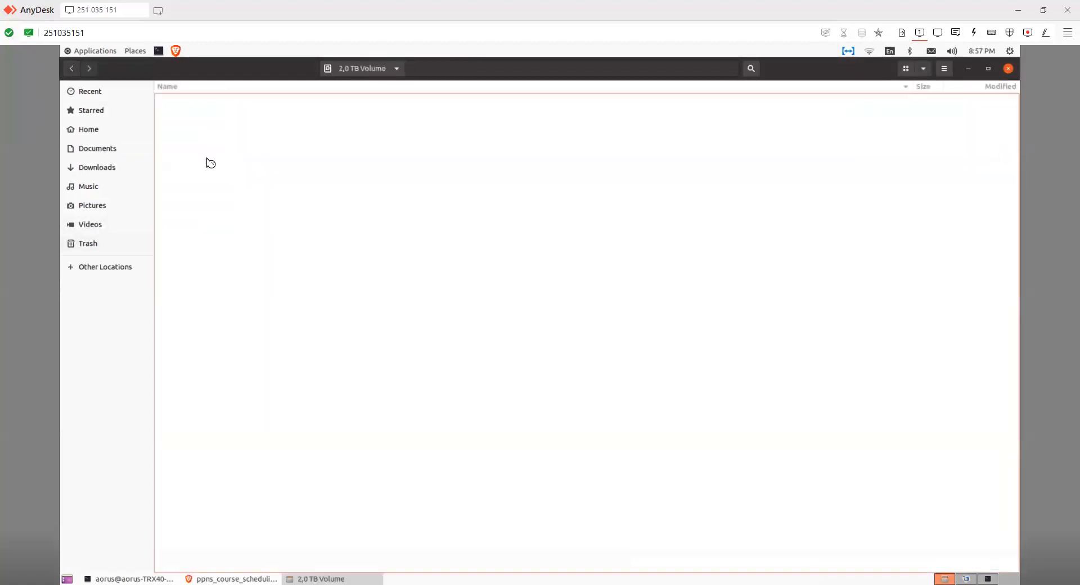
{"action": "double_click", "coordinate": [219, 198]}
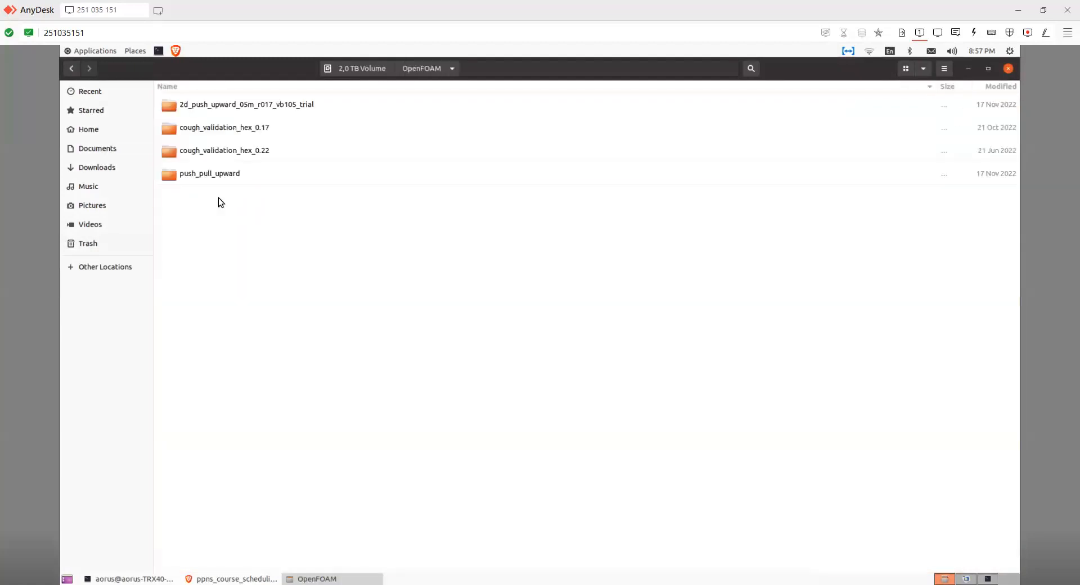
Check the personal folder between burniadi and waparta on the 3,0 TB volume /dev/sdc1 for case files
{"action": "left_click", "coordinate": [121, 269]}
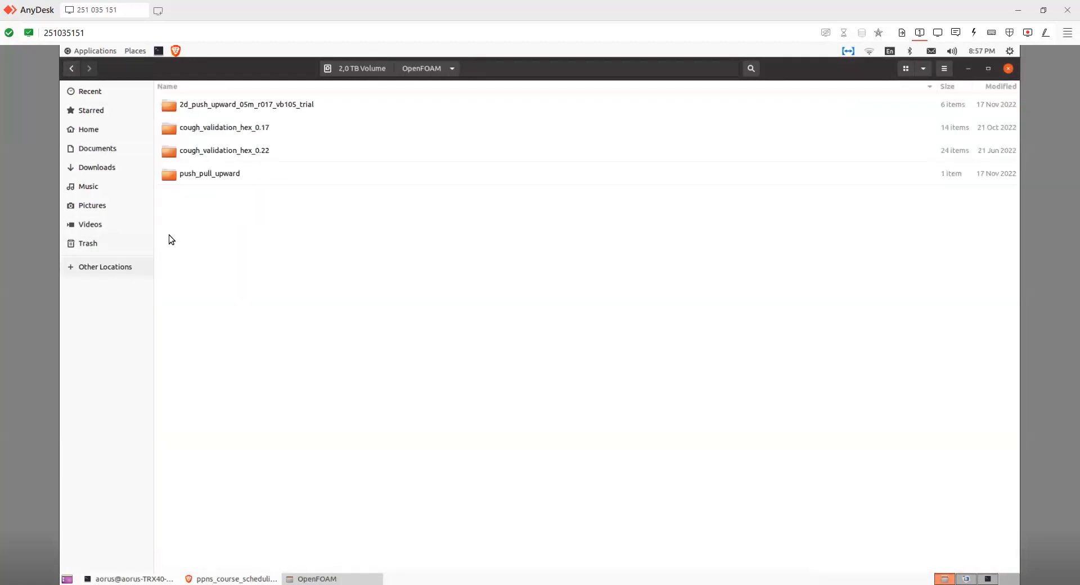
{"action": "left_click", "coordinate": [223, 186]}
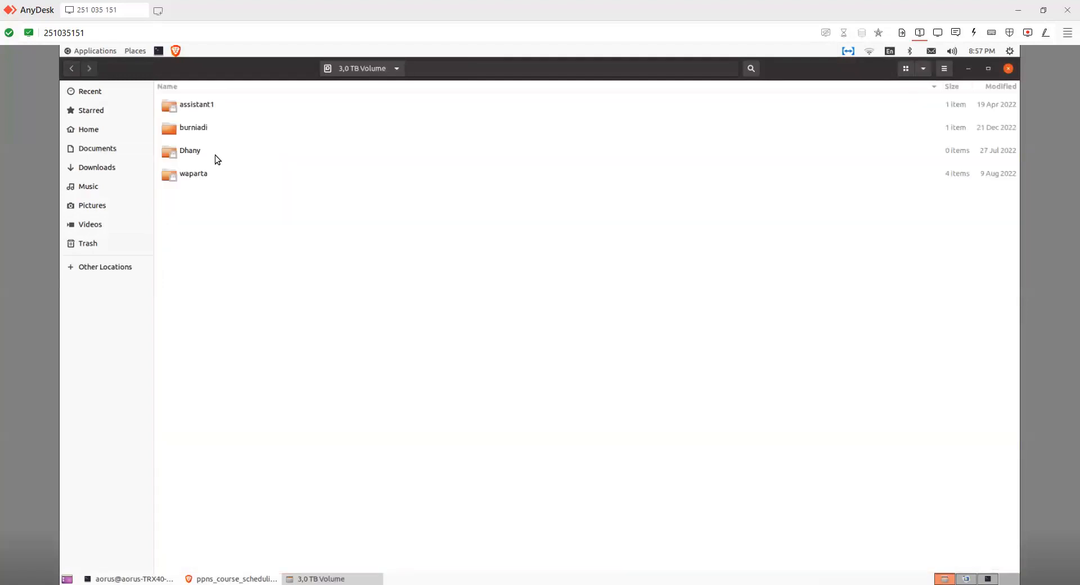
{"action": "double_click", "coordinate": [214, 153]}
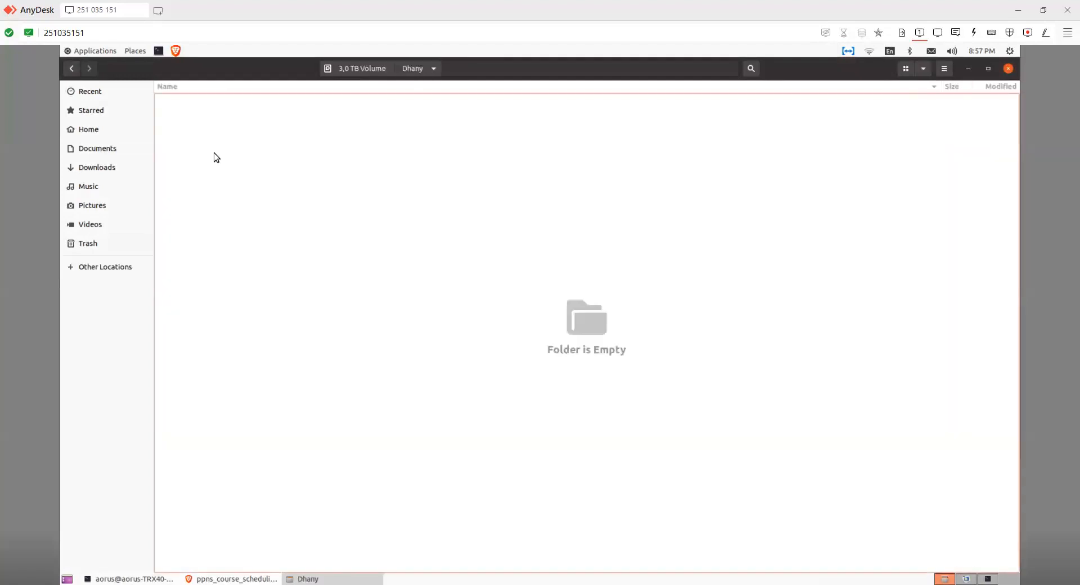
Open the turbulunce_NACA_0020_45 case in the personal folder just before waparta_heaving on the 3,0 TB volume /dev/sdc2
{"action": "left_click", "coordinate": [107, 267]}
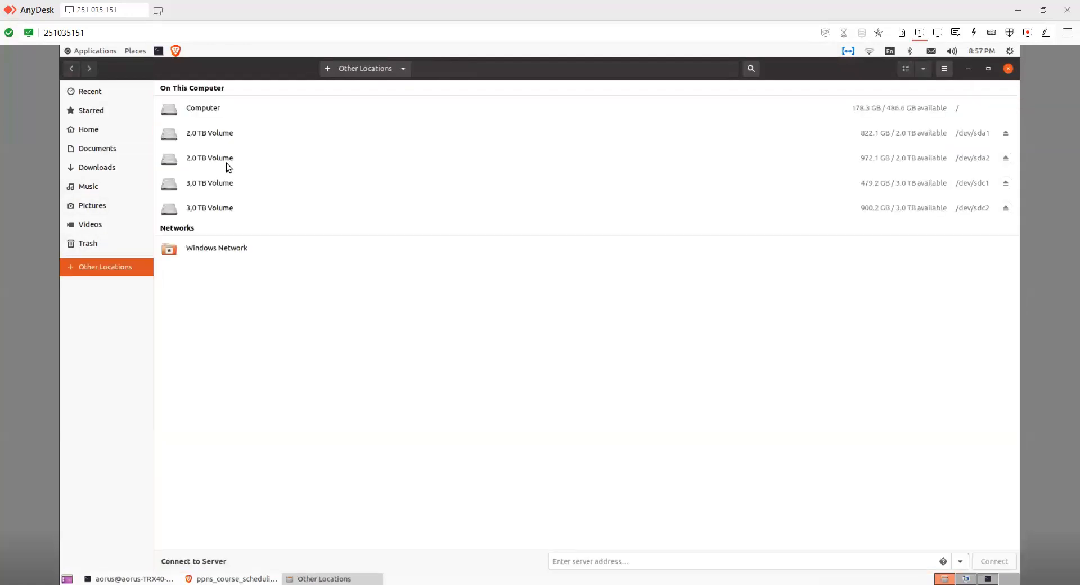
{"action": "left_click", "coordinate": [216, 211]}
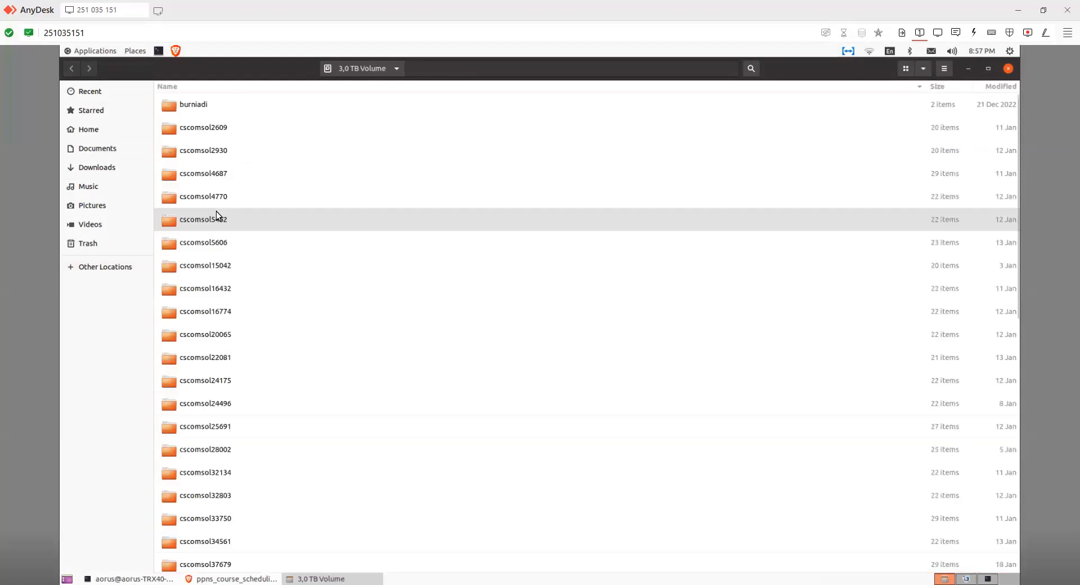
{"action": "left_click", "coordinate": [206, 166]}
{"action": "scroll", "coordinate": [319, 292], "scroll_direction": "down", "scroll_amount": 8}
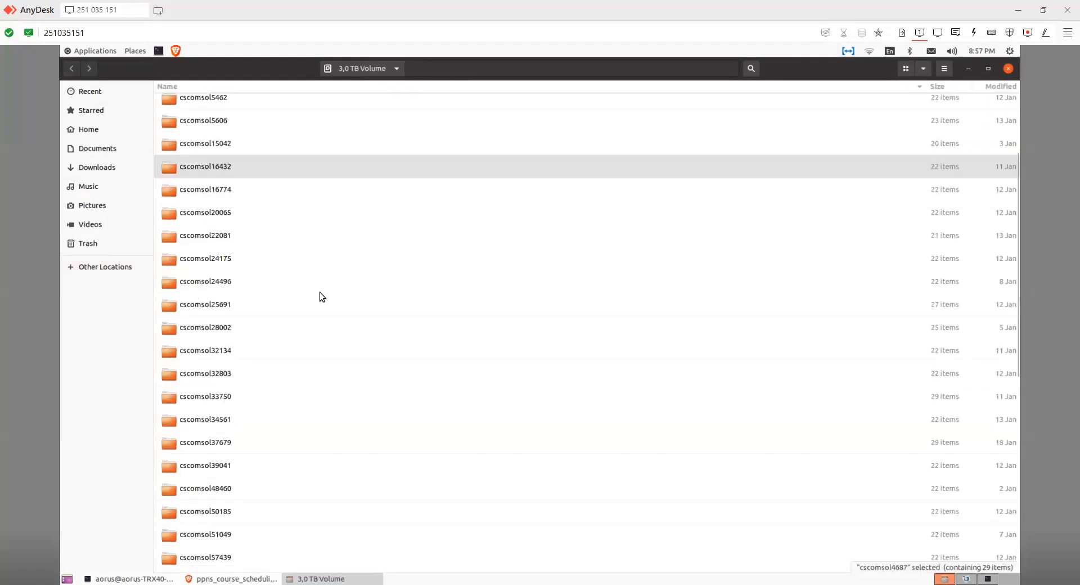
{"action": "scroll", "coordinate": [517, 461], "scroll_direction": "down", "scroll_amount": 2}
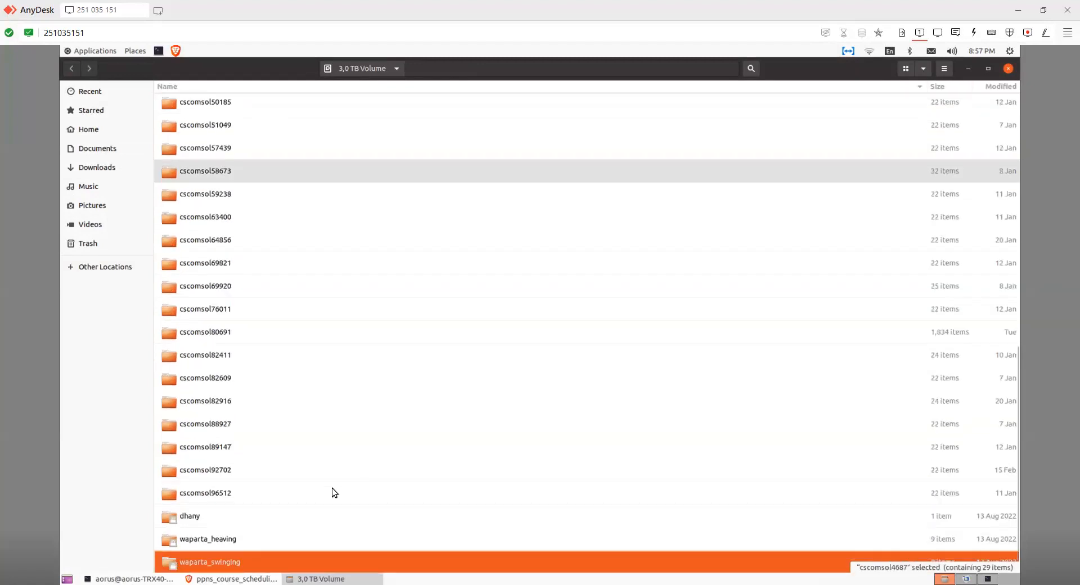
{"action": "double_click", "coordinate": [190, 516]}
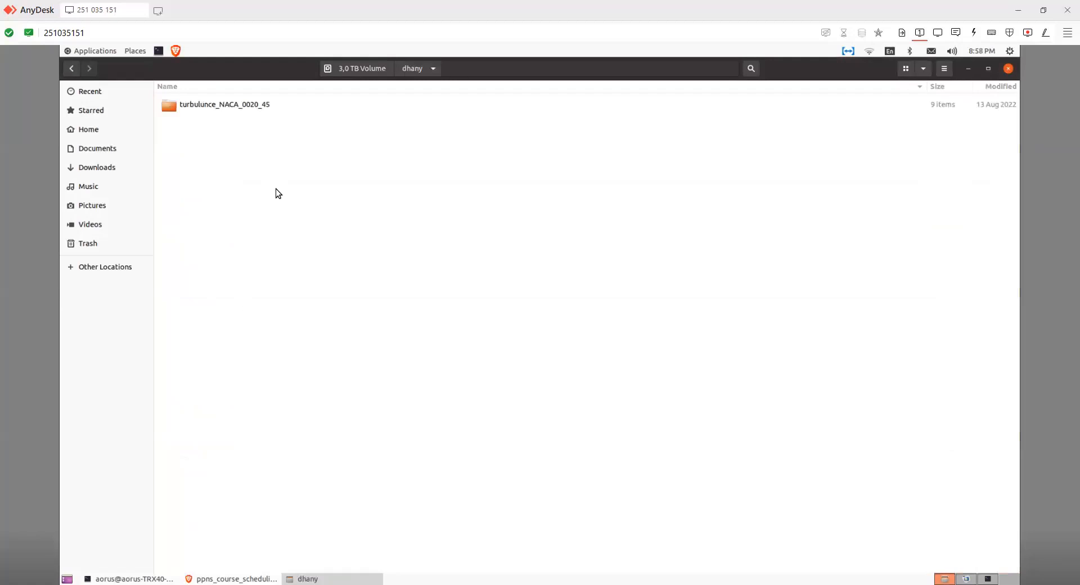
{"action": "double_click", "coordinate": [255, 107]}
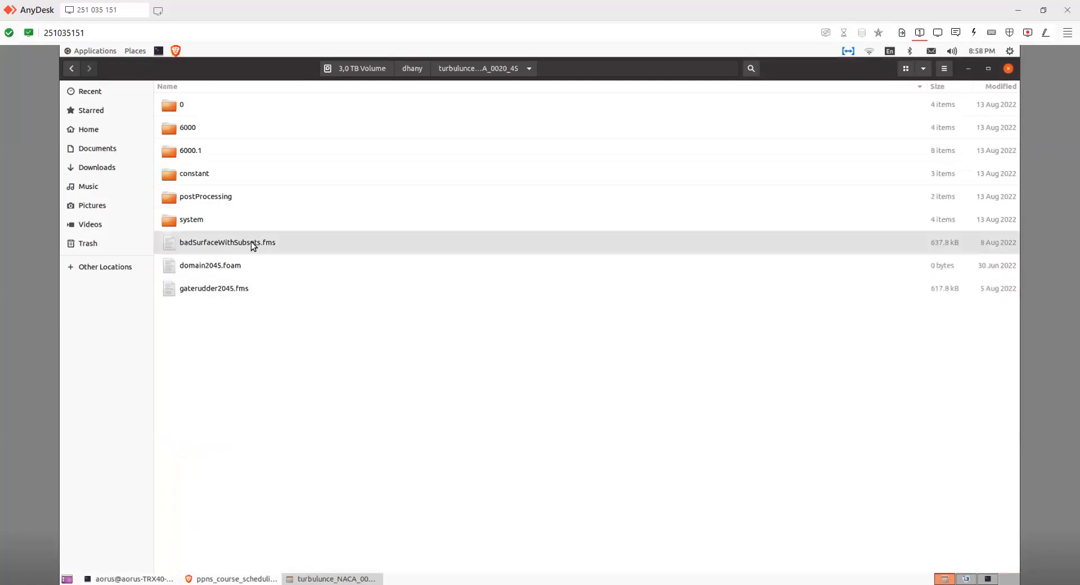
Open the meshDict file from the NACA case's system folder in the text editor
{"action": "double_click", "coordinate": [208, 224]}
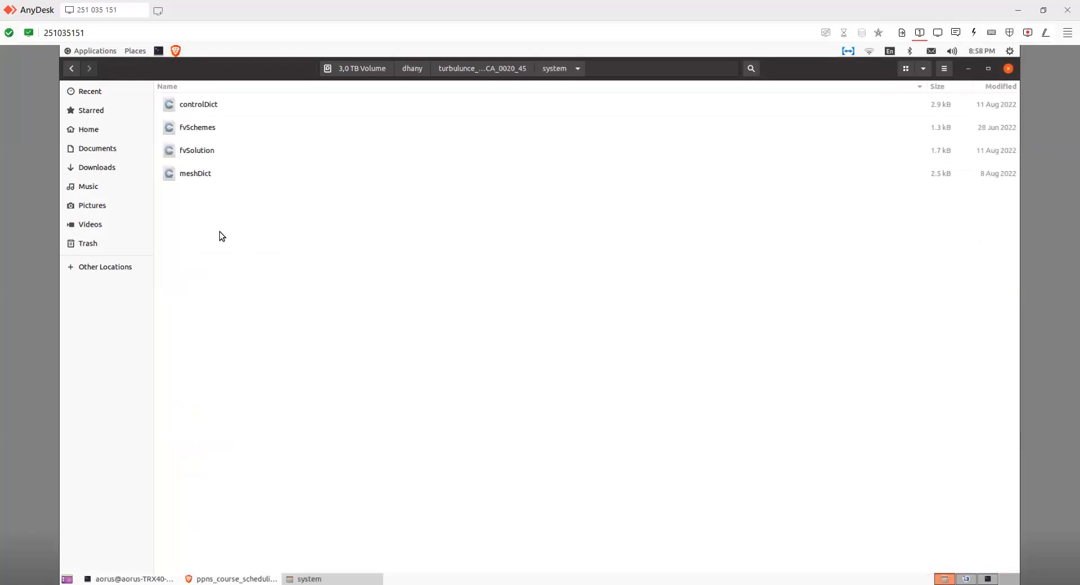
{"action": "left_click", "coordinate": [207, 173]}
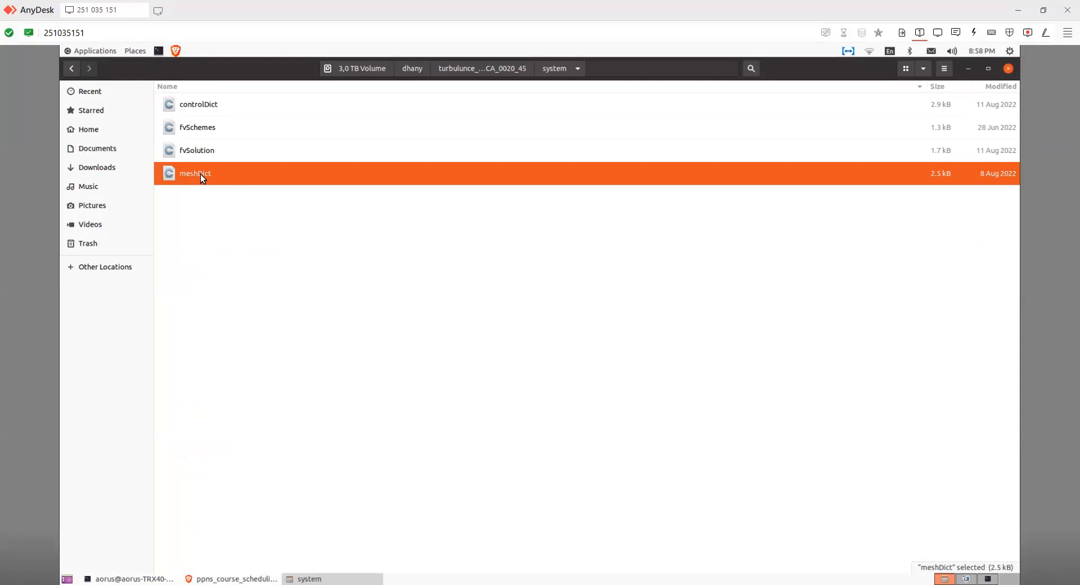
{"action": "double_click", "coordinate": [234, 171]}
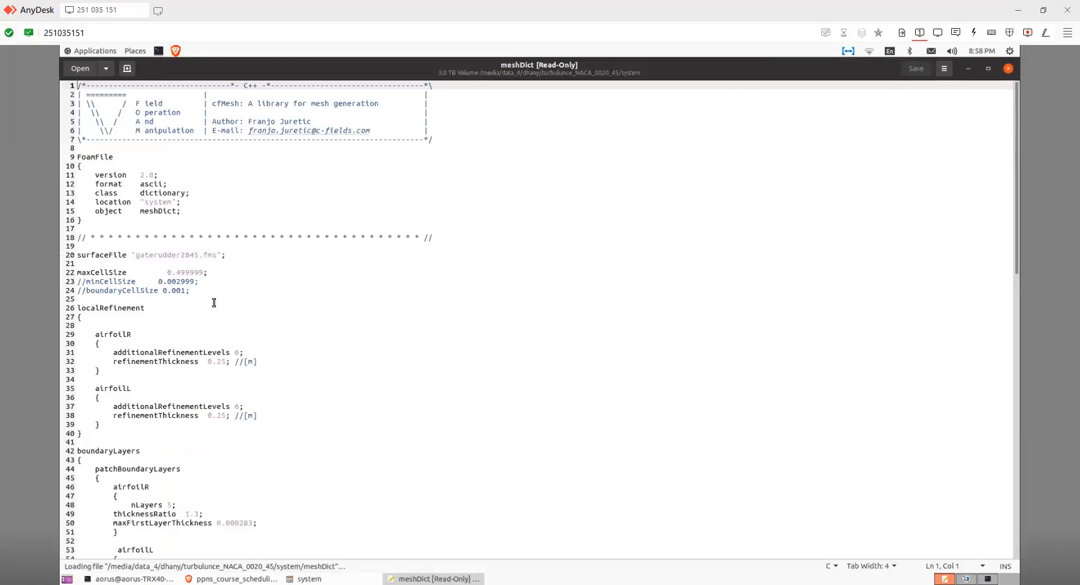
Examine the surface file, cell size, local refinement, boundary layer and object refinement box settings throughout meshDict
{"action": "scroll", "coordinate": [212, 302], "scroll_direction": "down", "scroll_amount": 5}
{"action": "scroll", "coordinate": [177, 306], "scroll_direction": "down", "scroll_amount": 7}
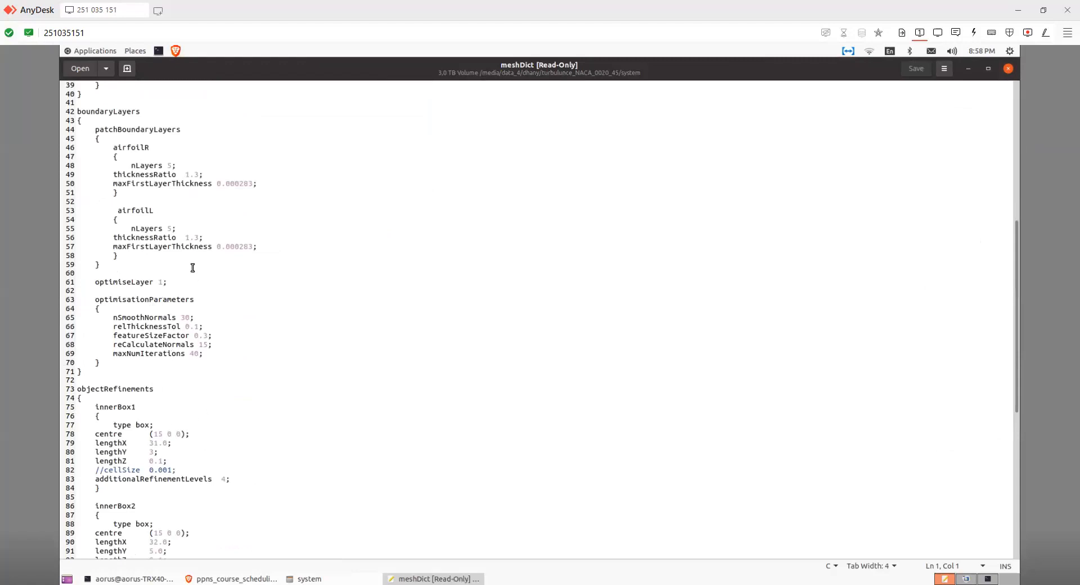
{"action": "scroll", "coordinate": [192, 267], "scroll_direction": "up", "scroll_amount": 13}
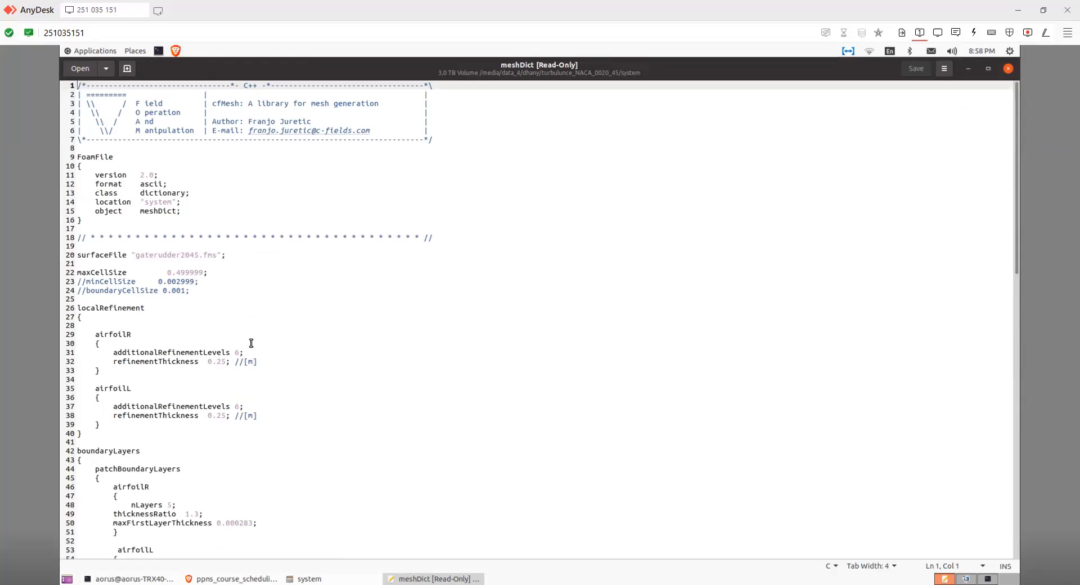
{"action": "scroll", "coordinate": [248, 341], "scroll_direction": "down", "scroll_amount": 4}
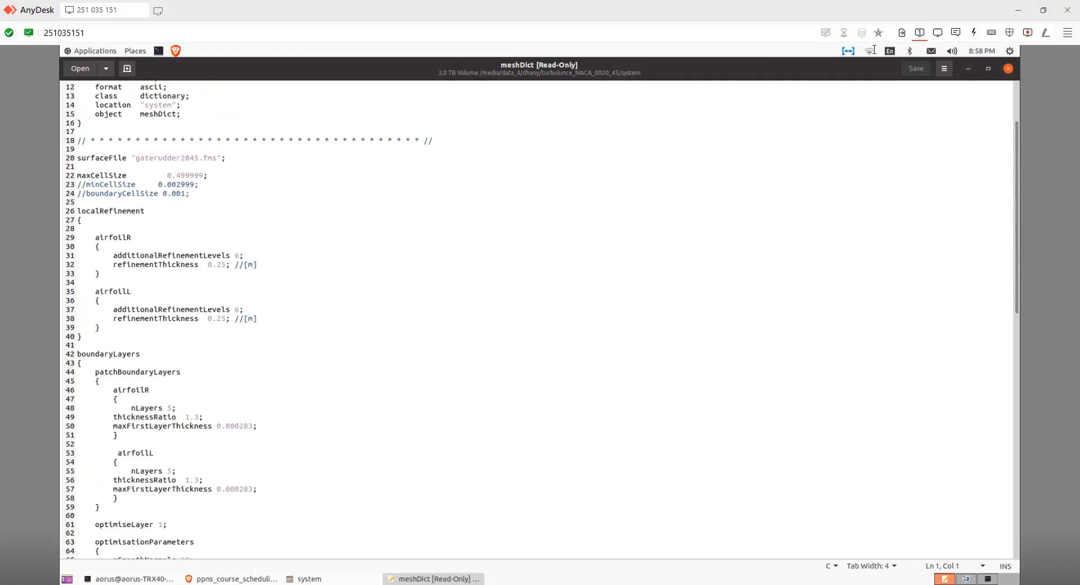
{"action": "scroll", "coordinate": [451, 291], "scroll_direction": "up", "scroll_amount": 4}
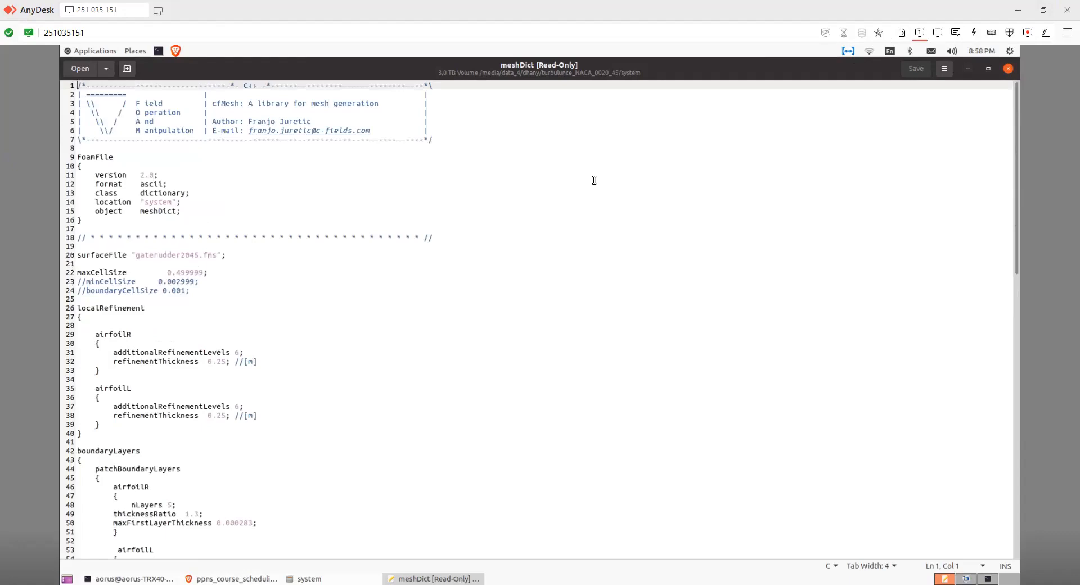
{"action": "scroll", "coordinate": [576, 313], "scroll_direction": "down", "scroll_amount": 10}
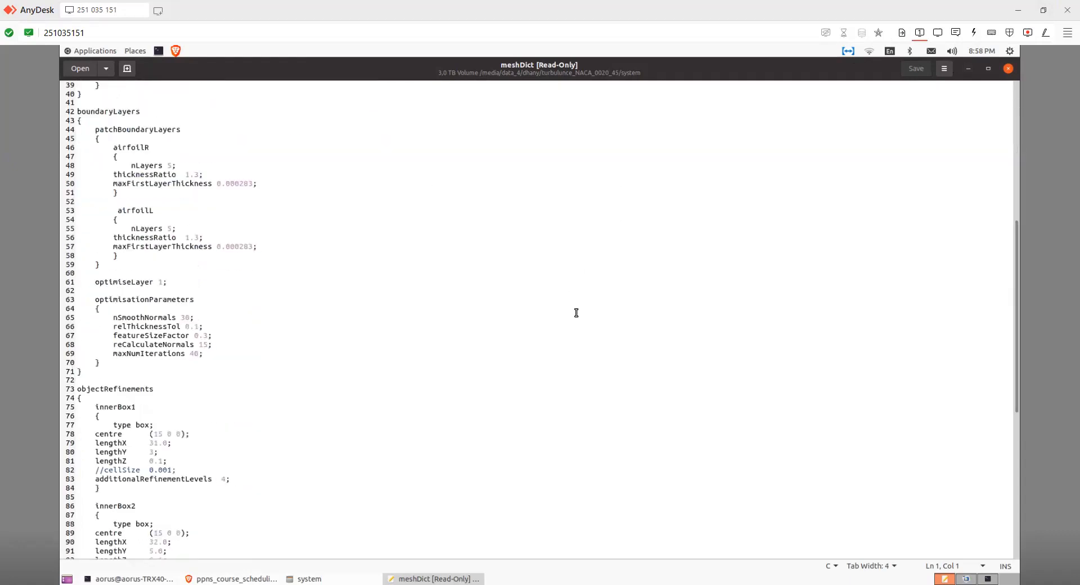
{"action": "scroll", "coordinate": [576, 312], "scroll_direction": "down", "scroll_amount": 10}
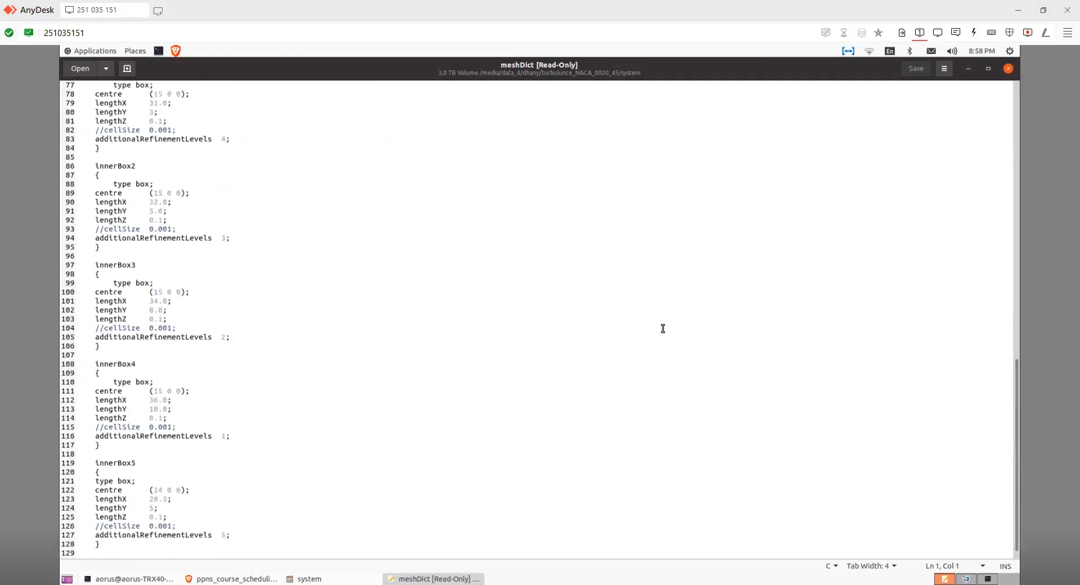
{"action": "scroll", "coordinate": [535, 328], "scroll_direction": "down", "scroll_amount": 1}
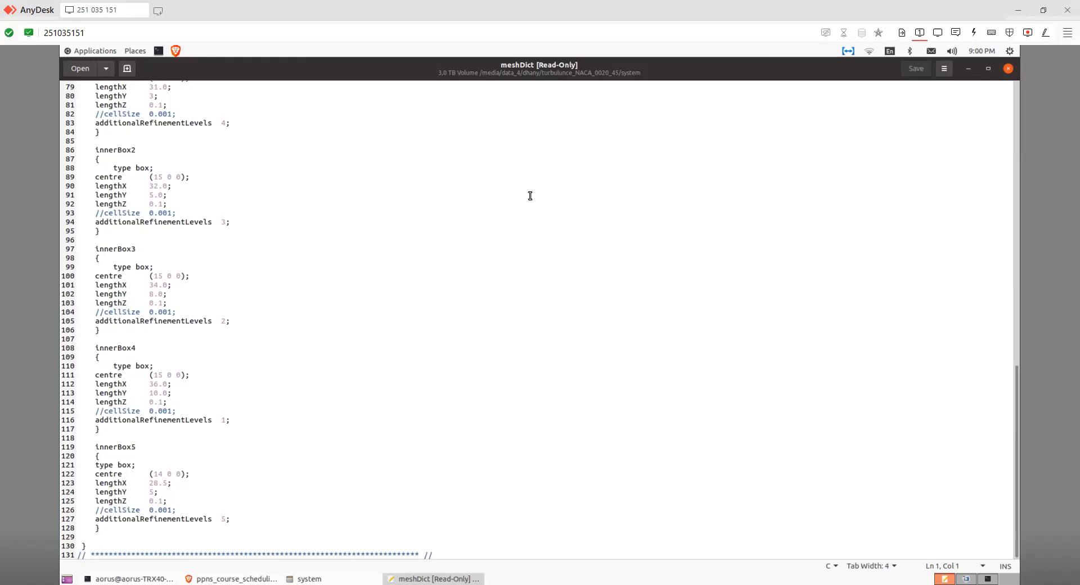
{"action": "scroll", "coordinate": [530, 194], "scroll_direction": "up", "scroll_amount": 3}
{"action": "scroll", "coordinate": [225, 181], "scroll_direction": "up", "scroll_amount": 8}
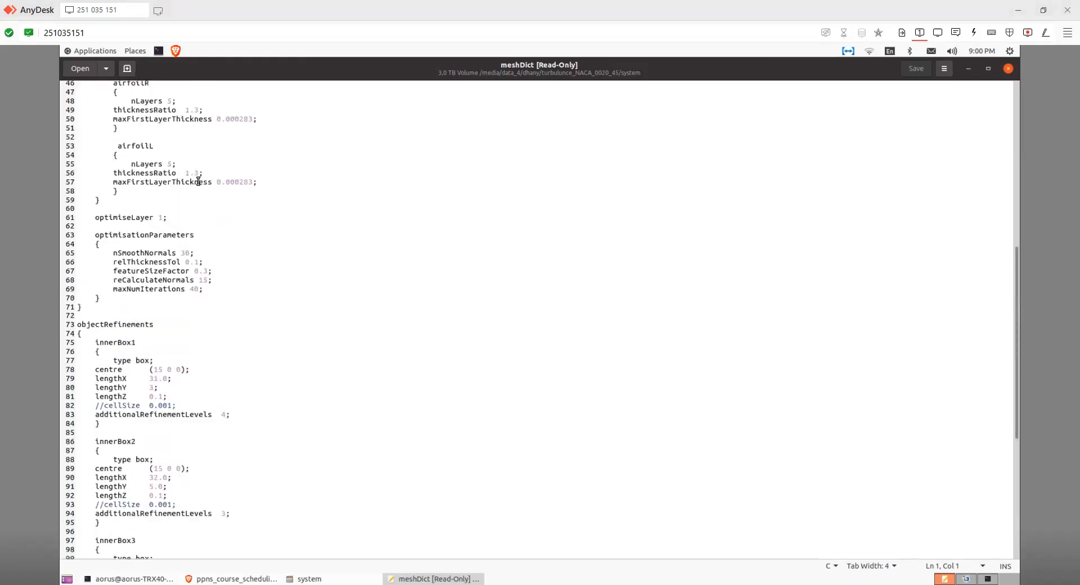
{"action": "scroll", "coordinate": [198, 181], "scroll_direction": "up", "scroll_amount": 5}
{"action": "left_click", "coordinate": [244, 191]}
{"action": "scroll", "coordinate": [198, 180], "scroll_direction": "up", "scroll_amount": 4}
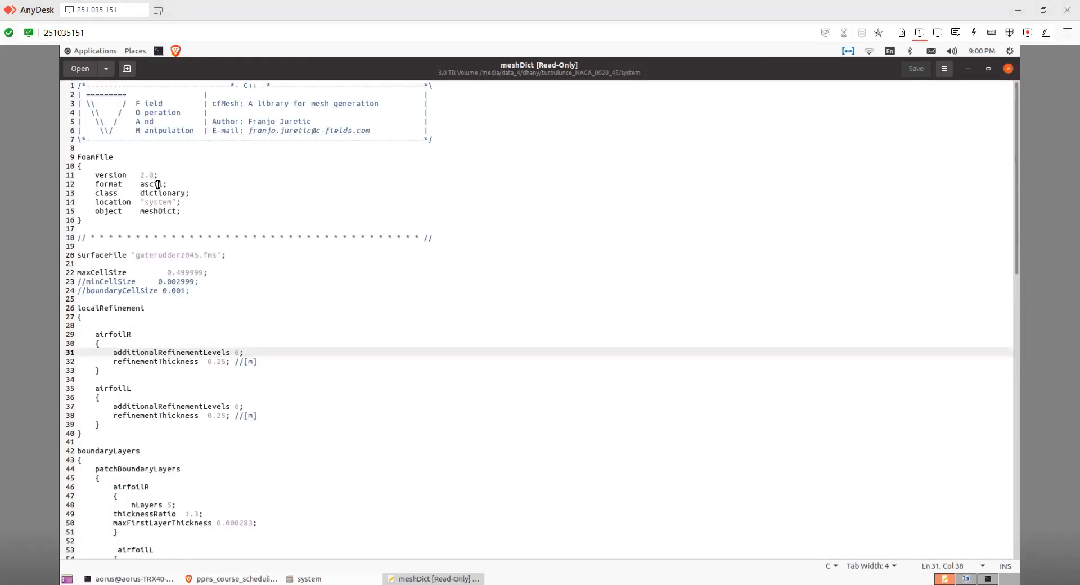